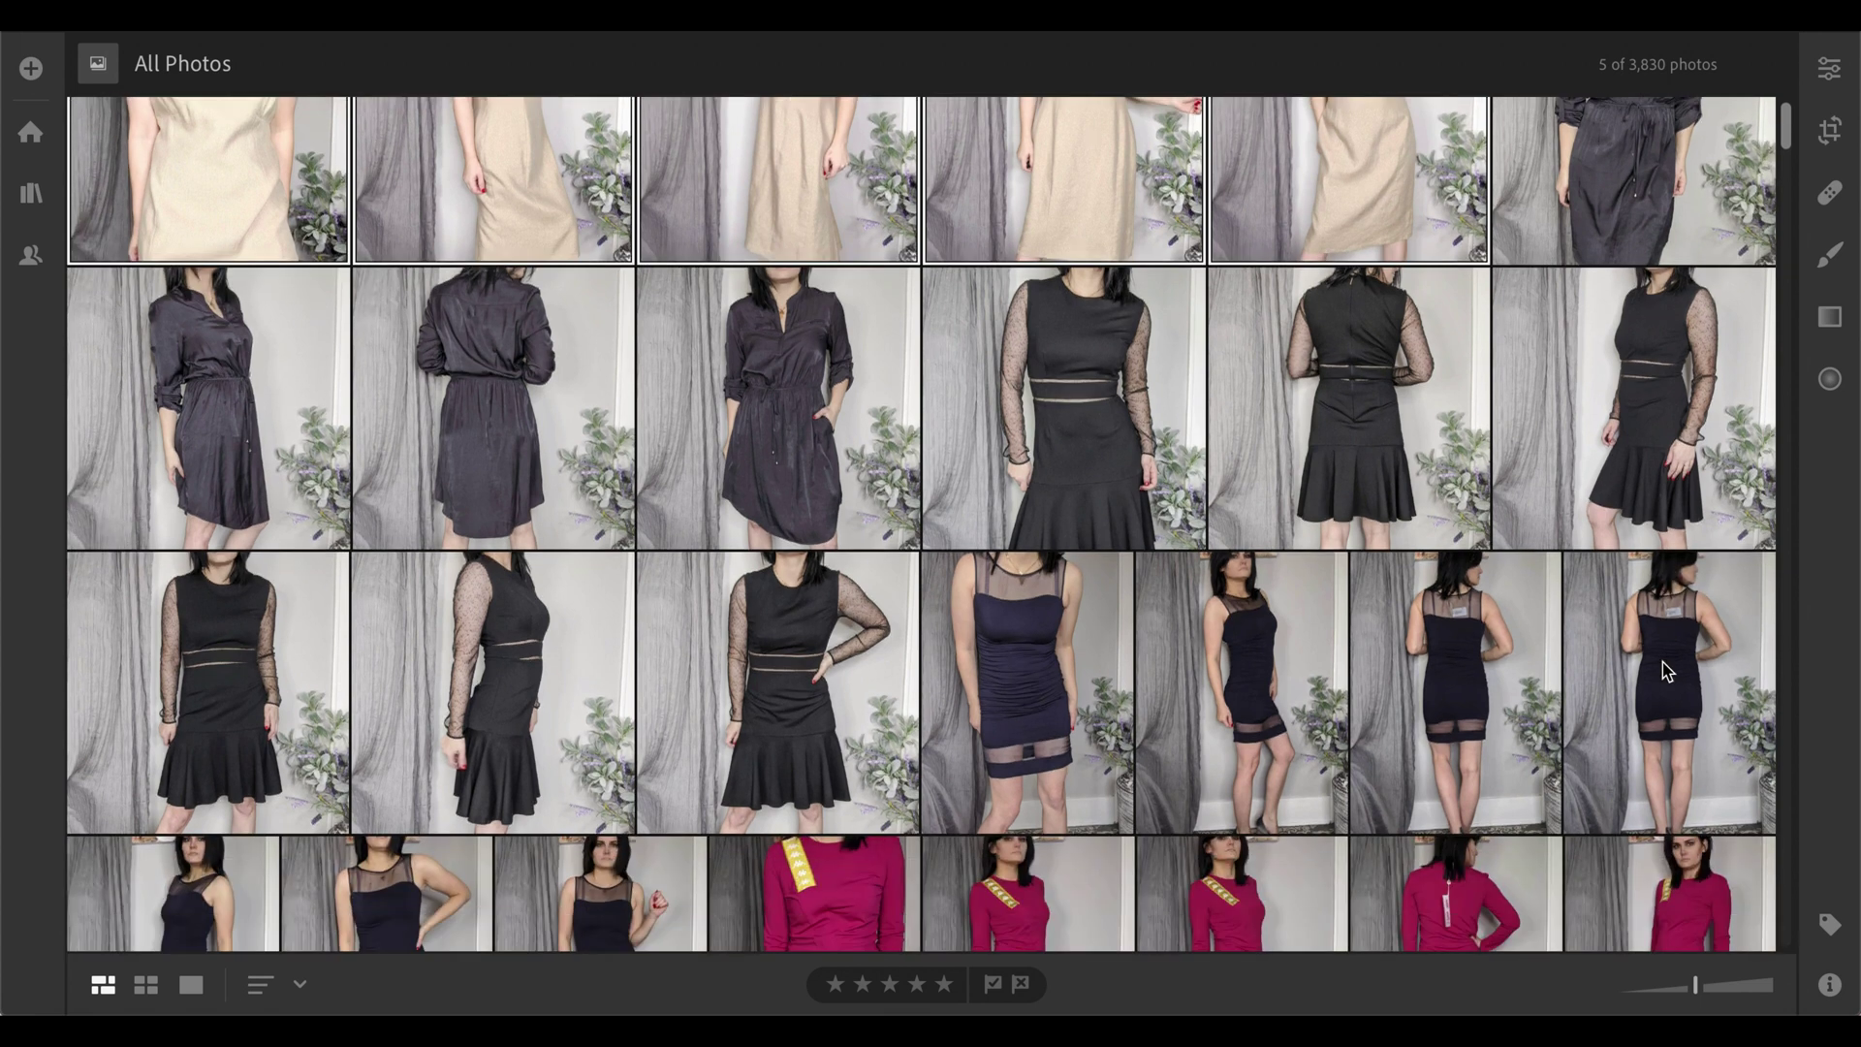
Step: Scroll the All Photos grid and select the black back-view dress thumbnail
scroll(1664, 669, "down", 3)
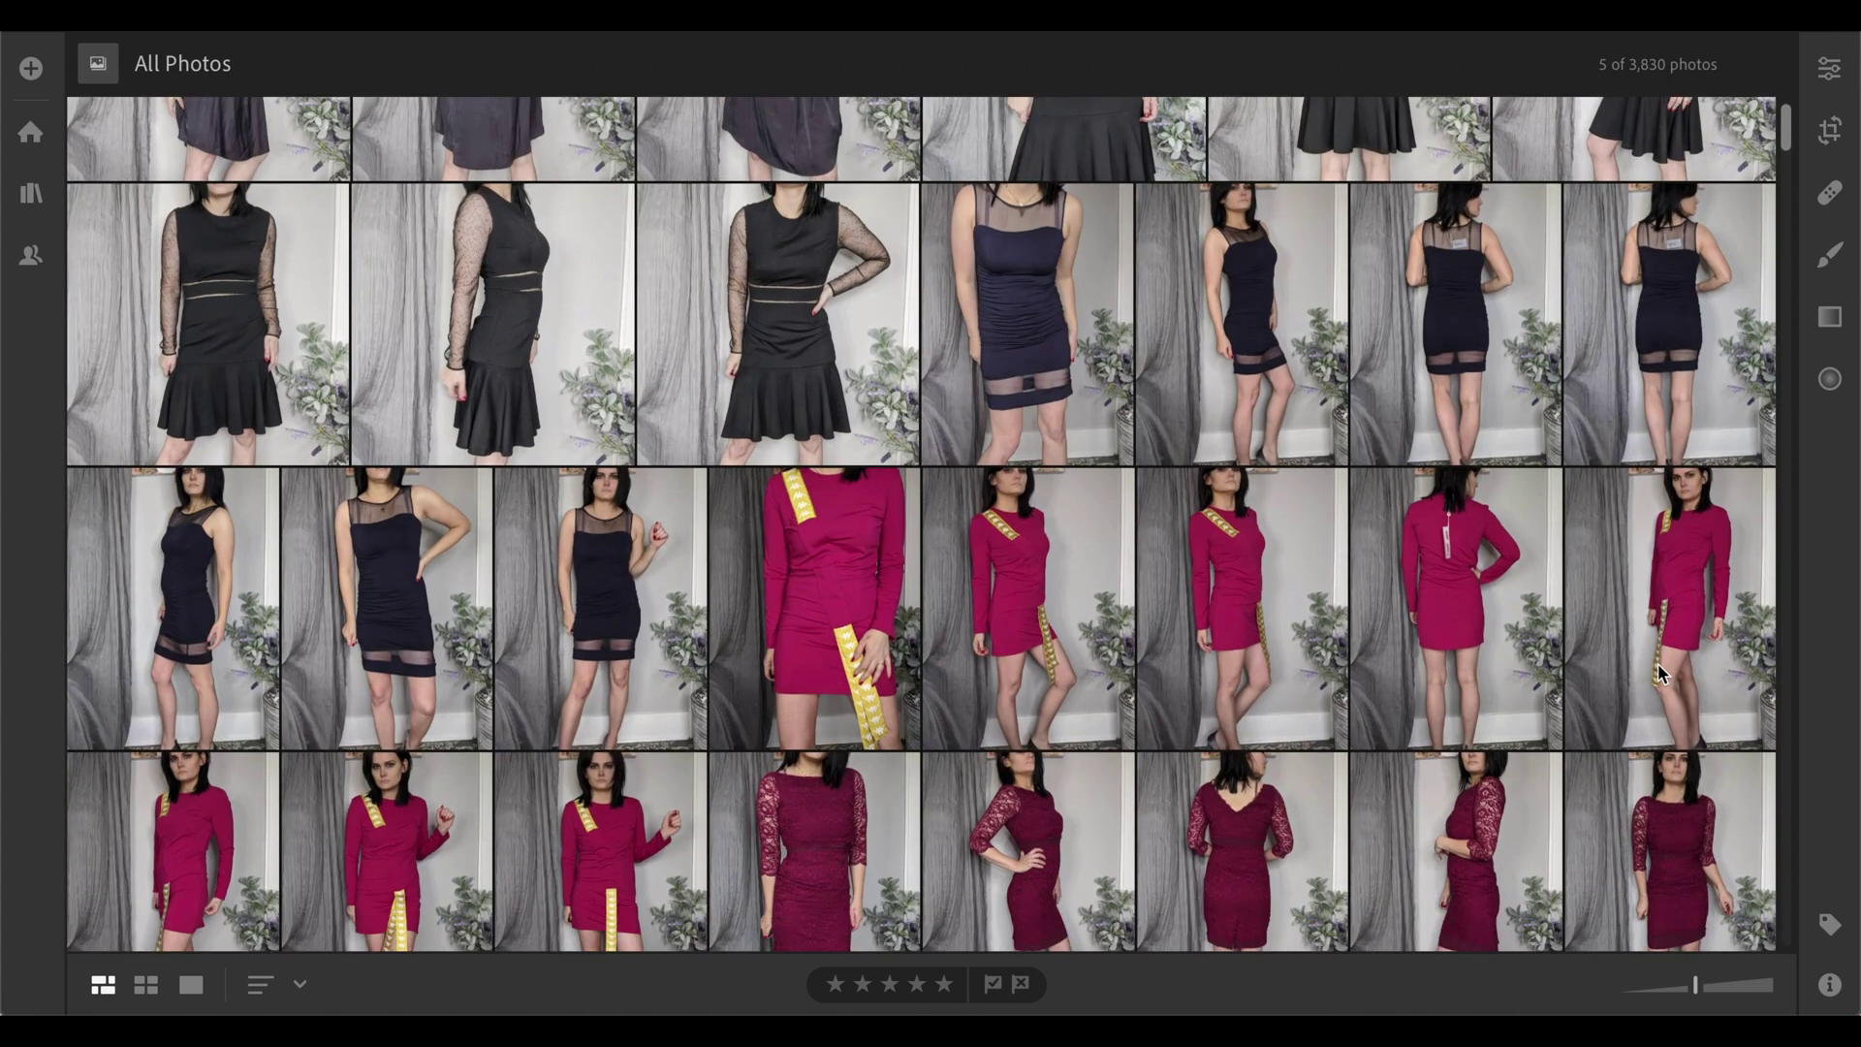
scroll(1662, 669, "down", 4)
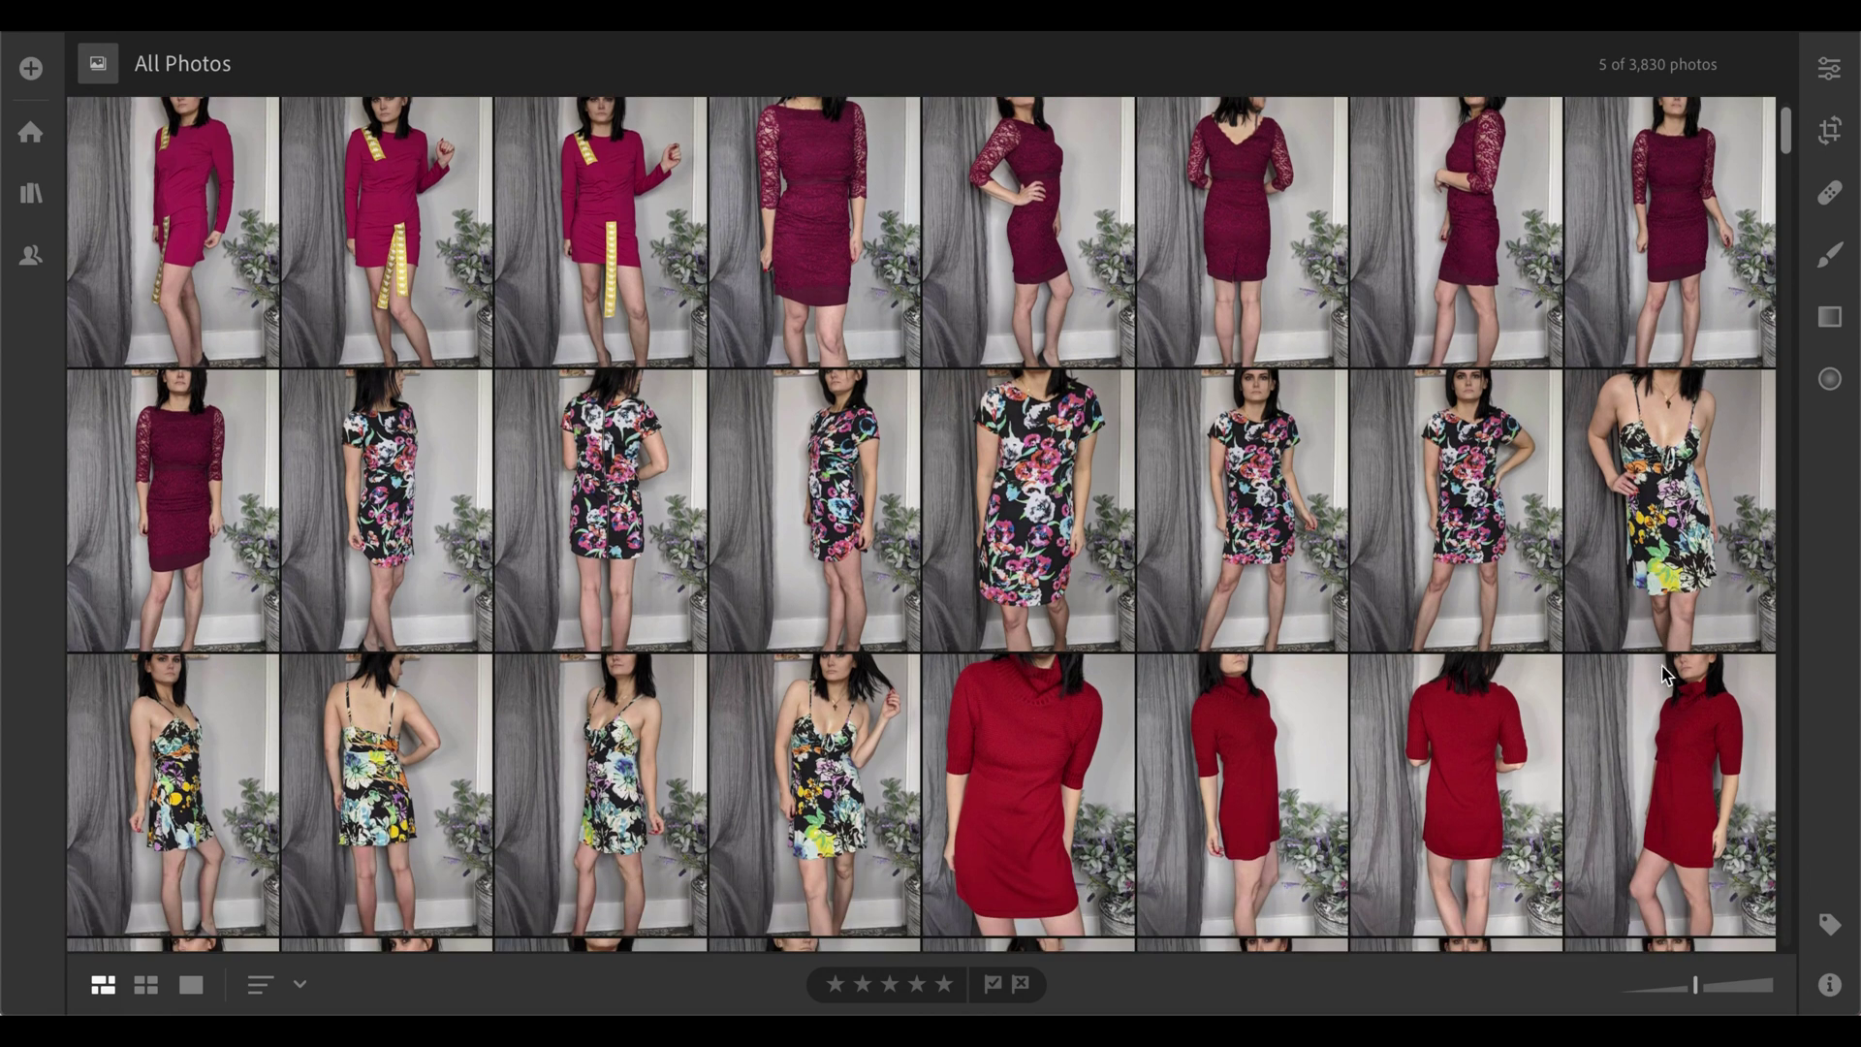
scroll(1664, 669, "down", 3)
scroll(1661, 667, "up", 15)
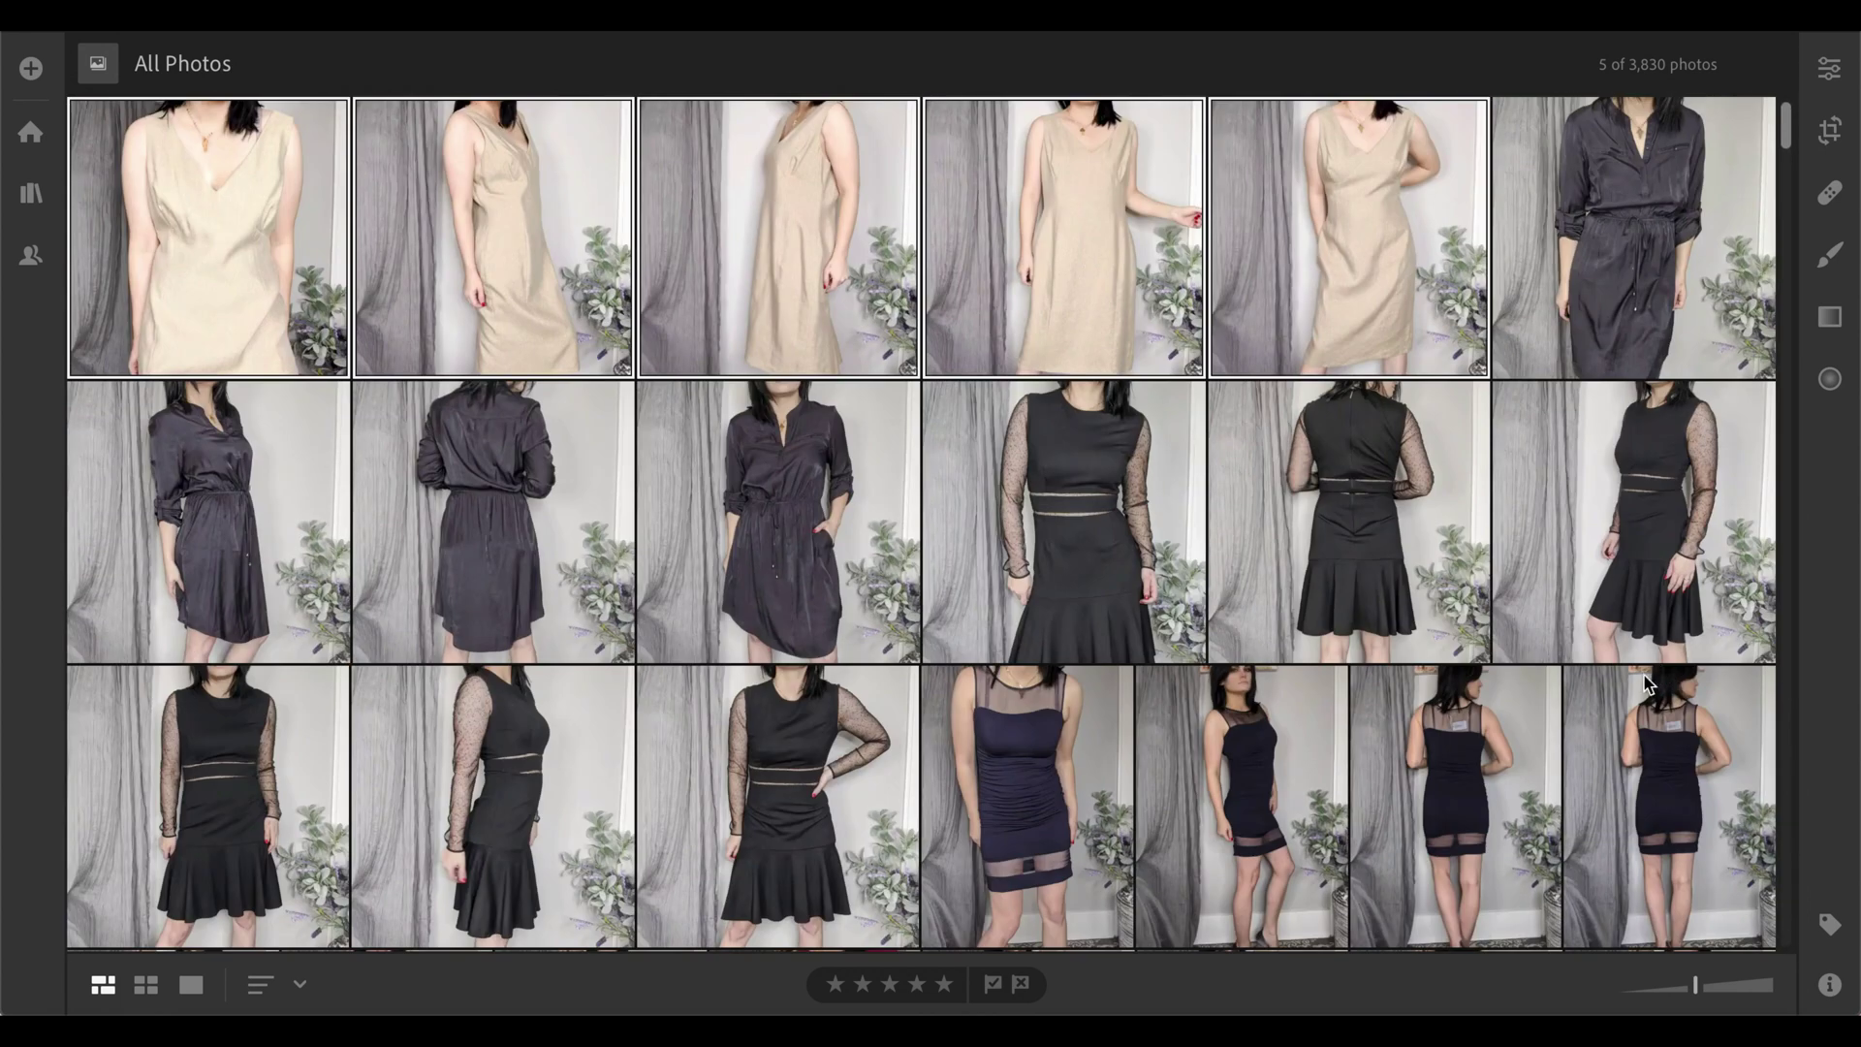
left_click(1428, 595)
scroll(1366, 734, "down", 2)
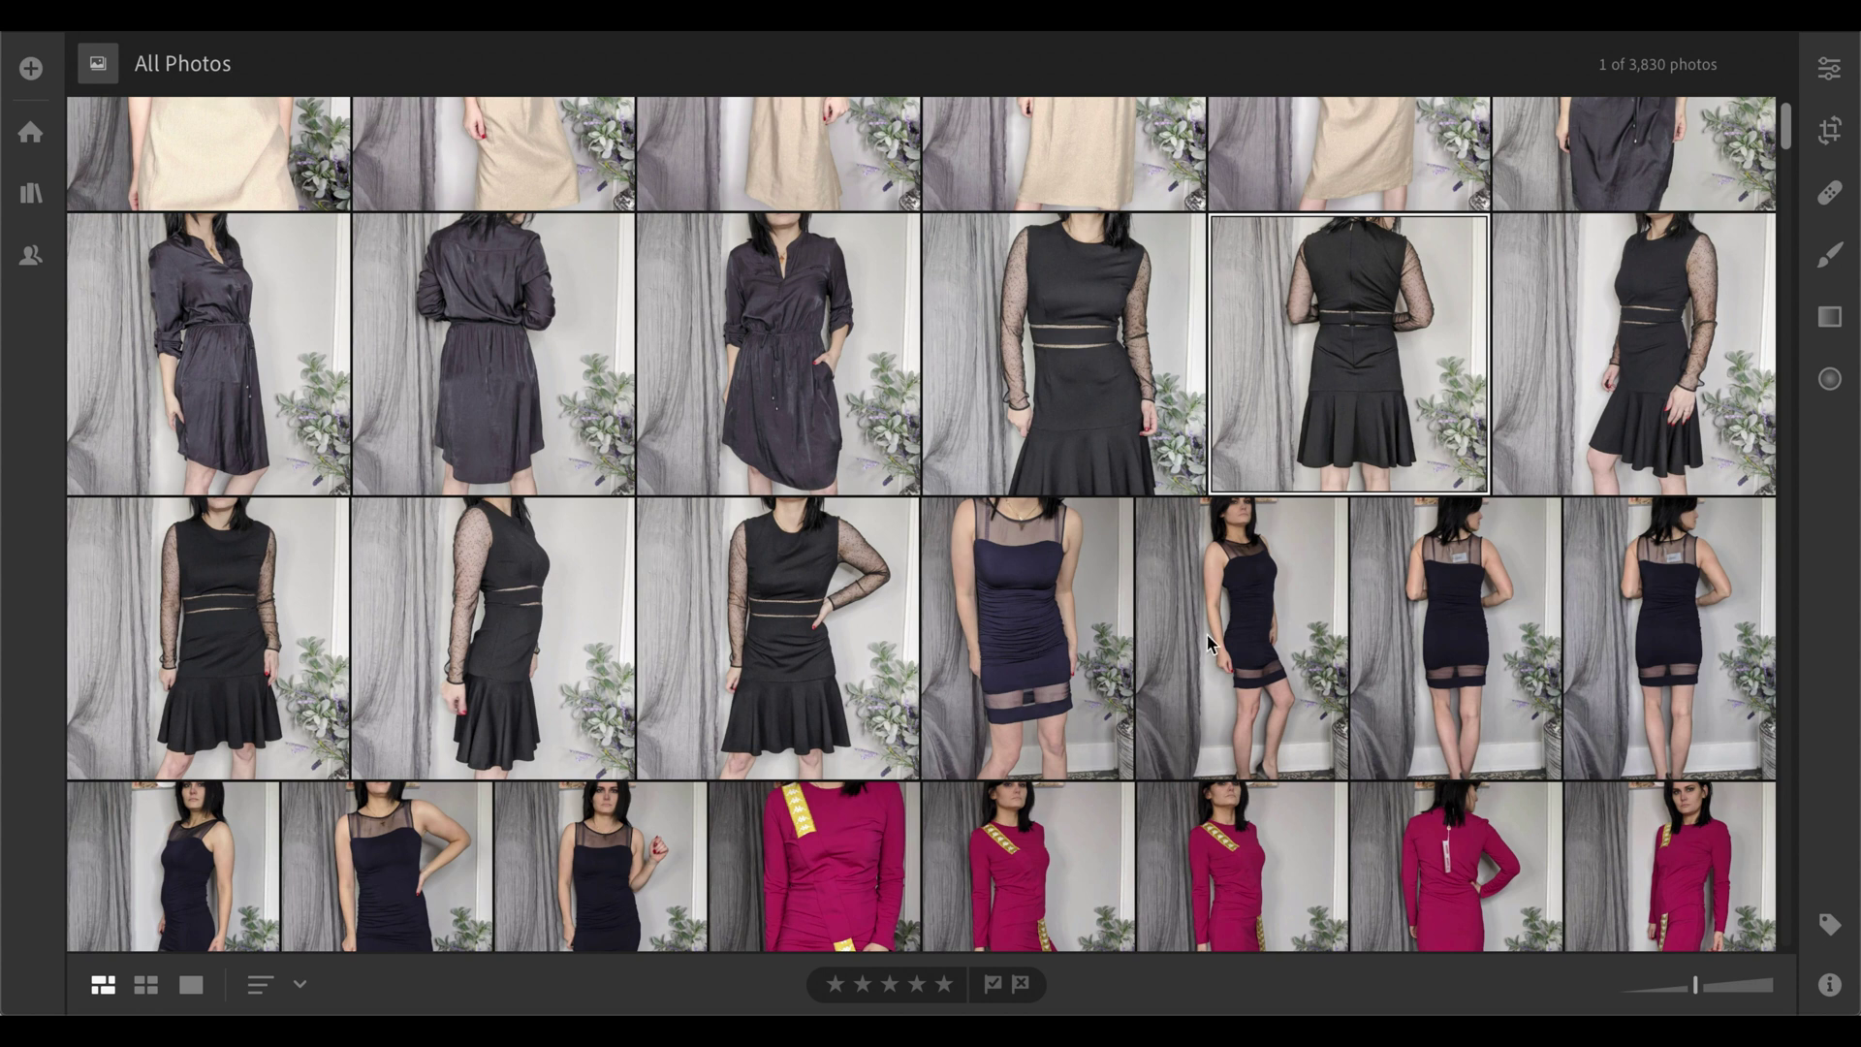
Step: Crop the navy dress photo to a 1 x 1 square, nudging the image slightly down
double_click(1236, 613)
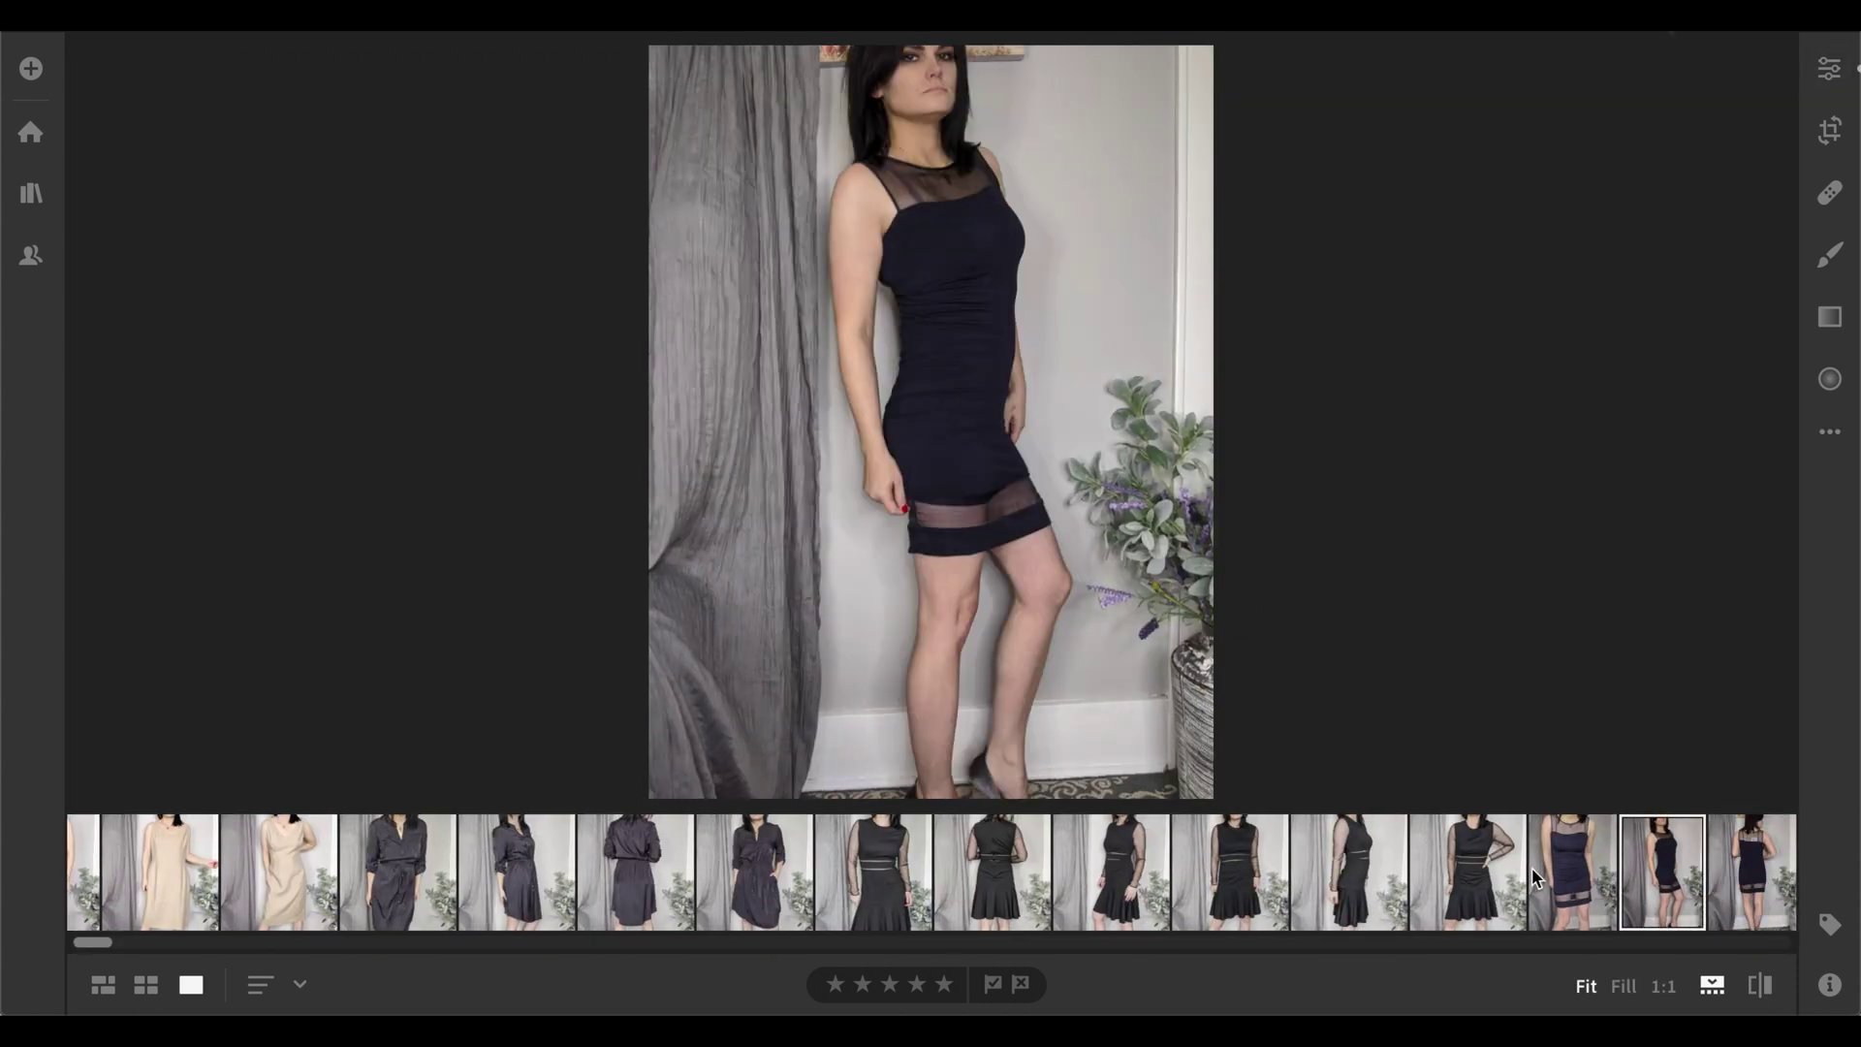
left_click(1830, 131)
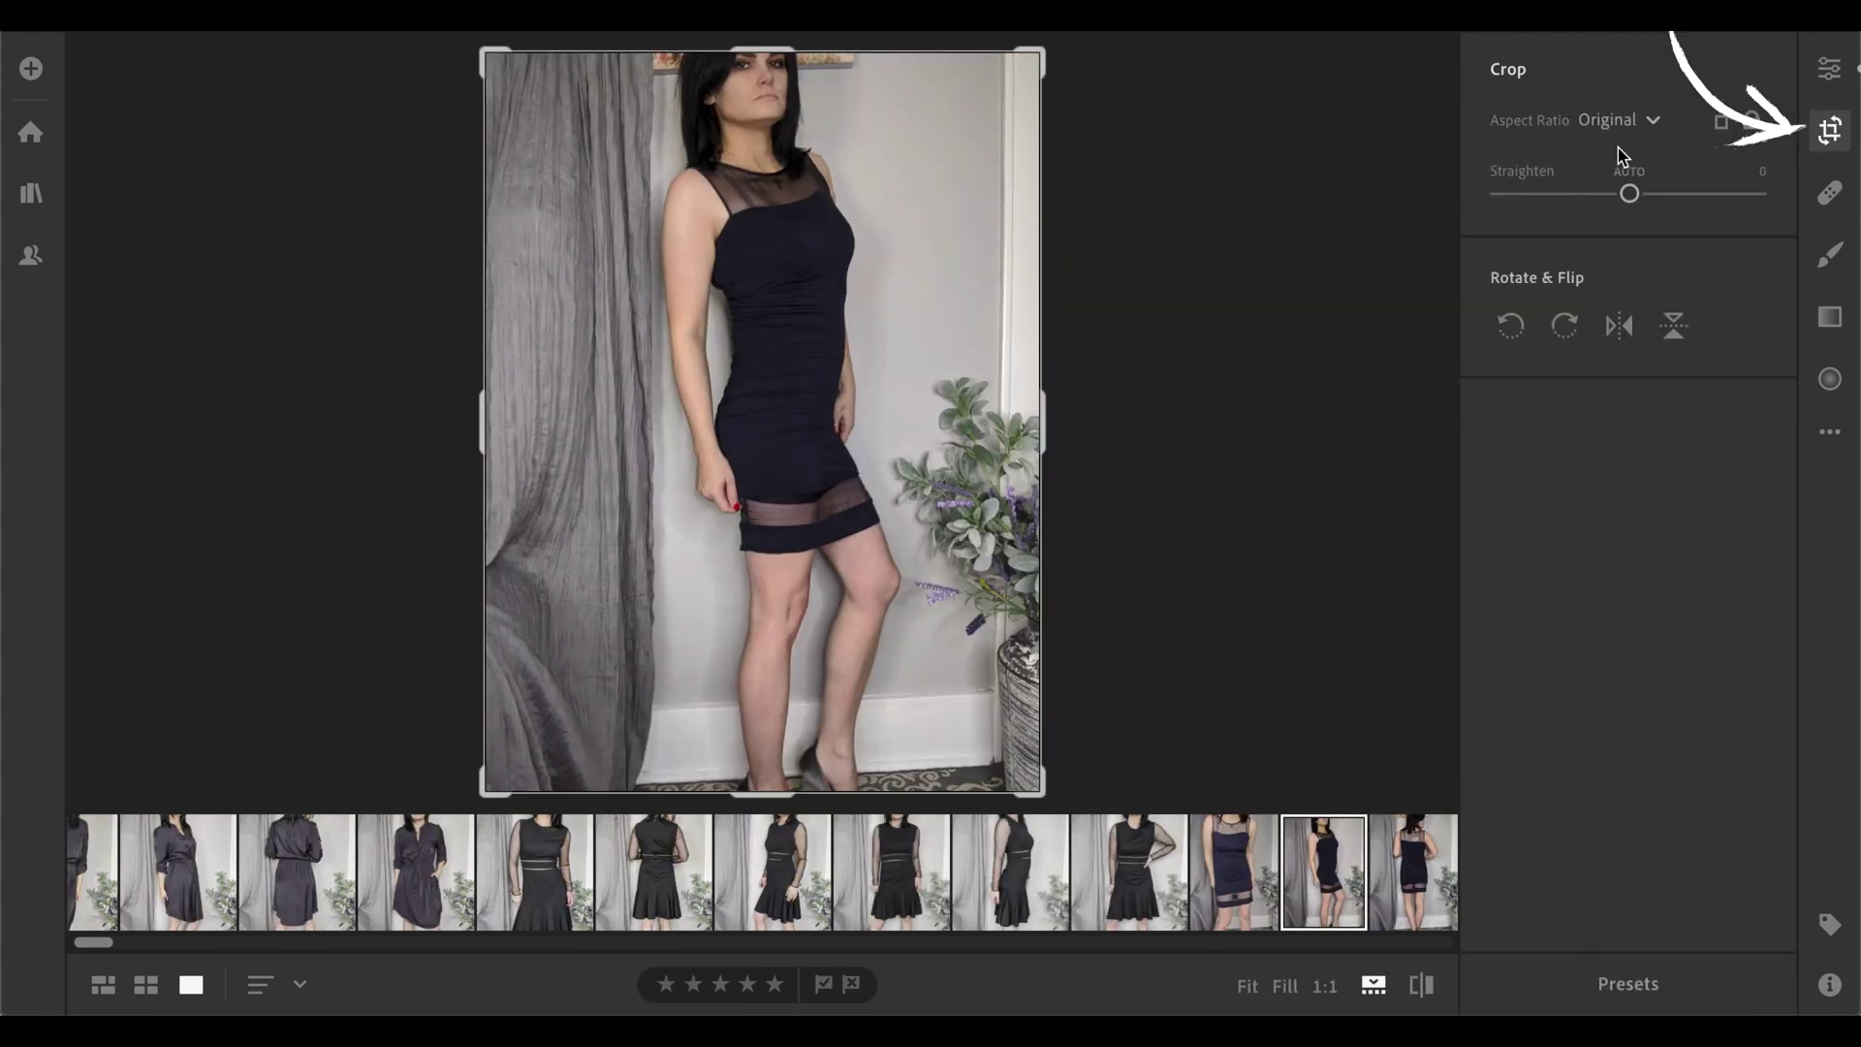
left_click(1628, 121)
left_click(1615, 298)
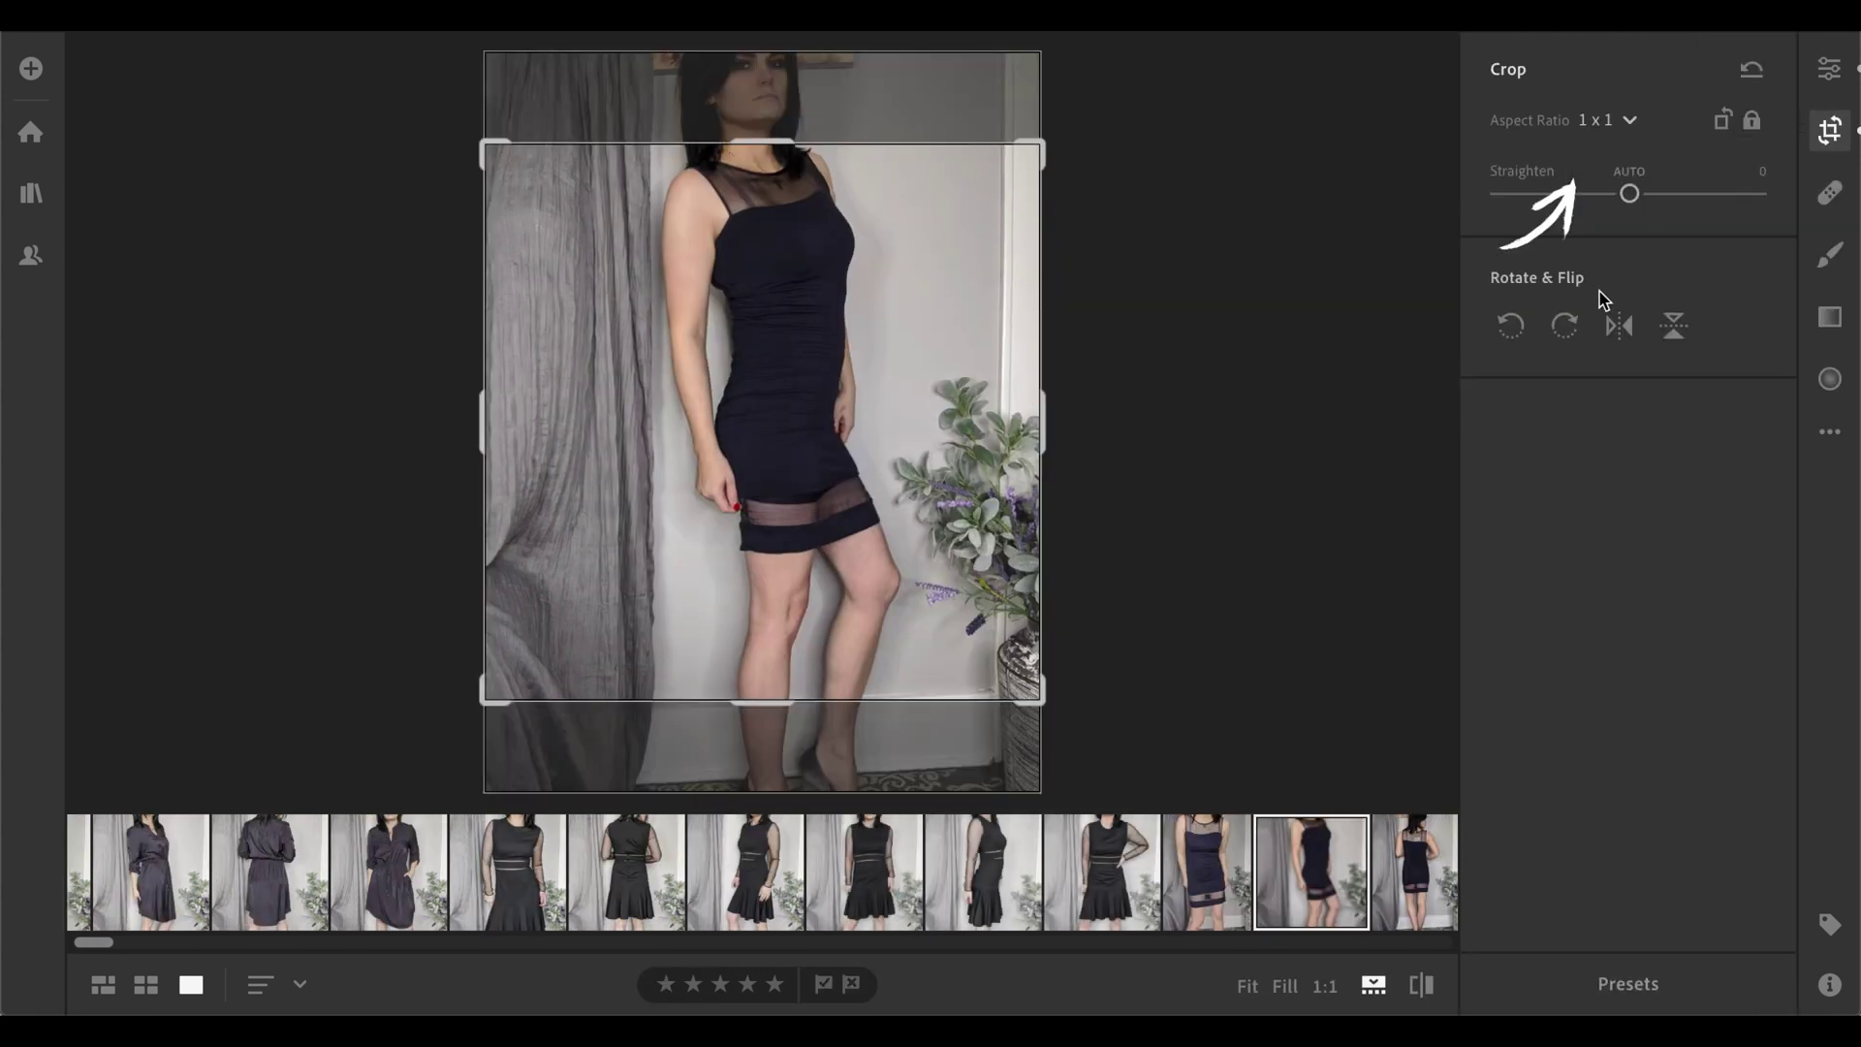
left_click_drag(905, 345, 900, 352)
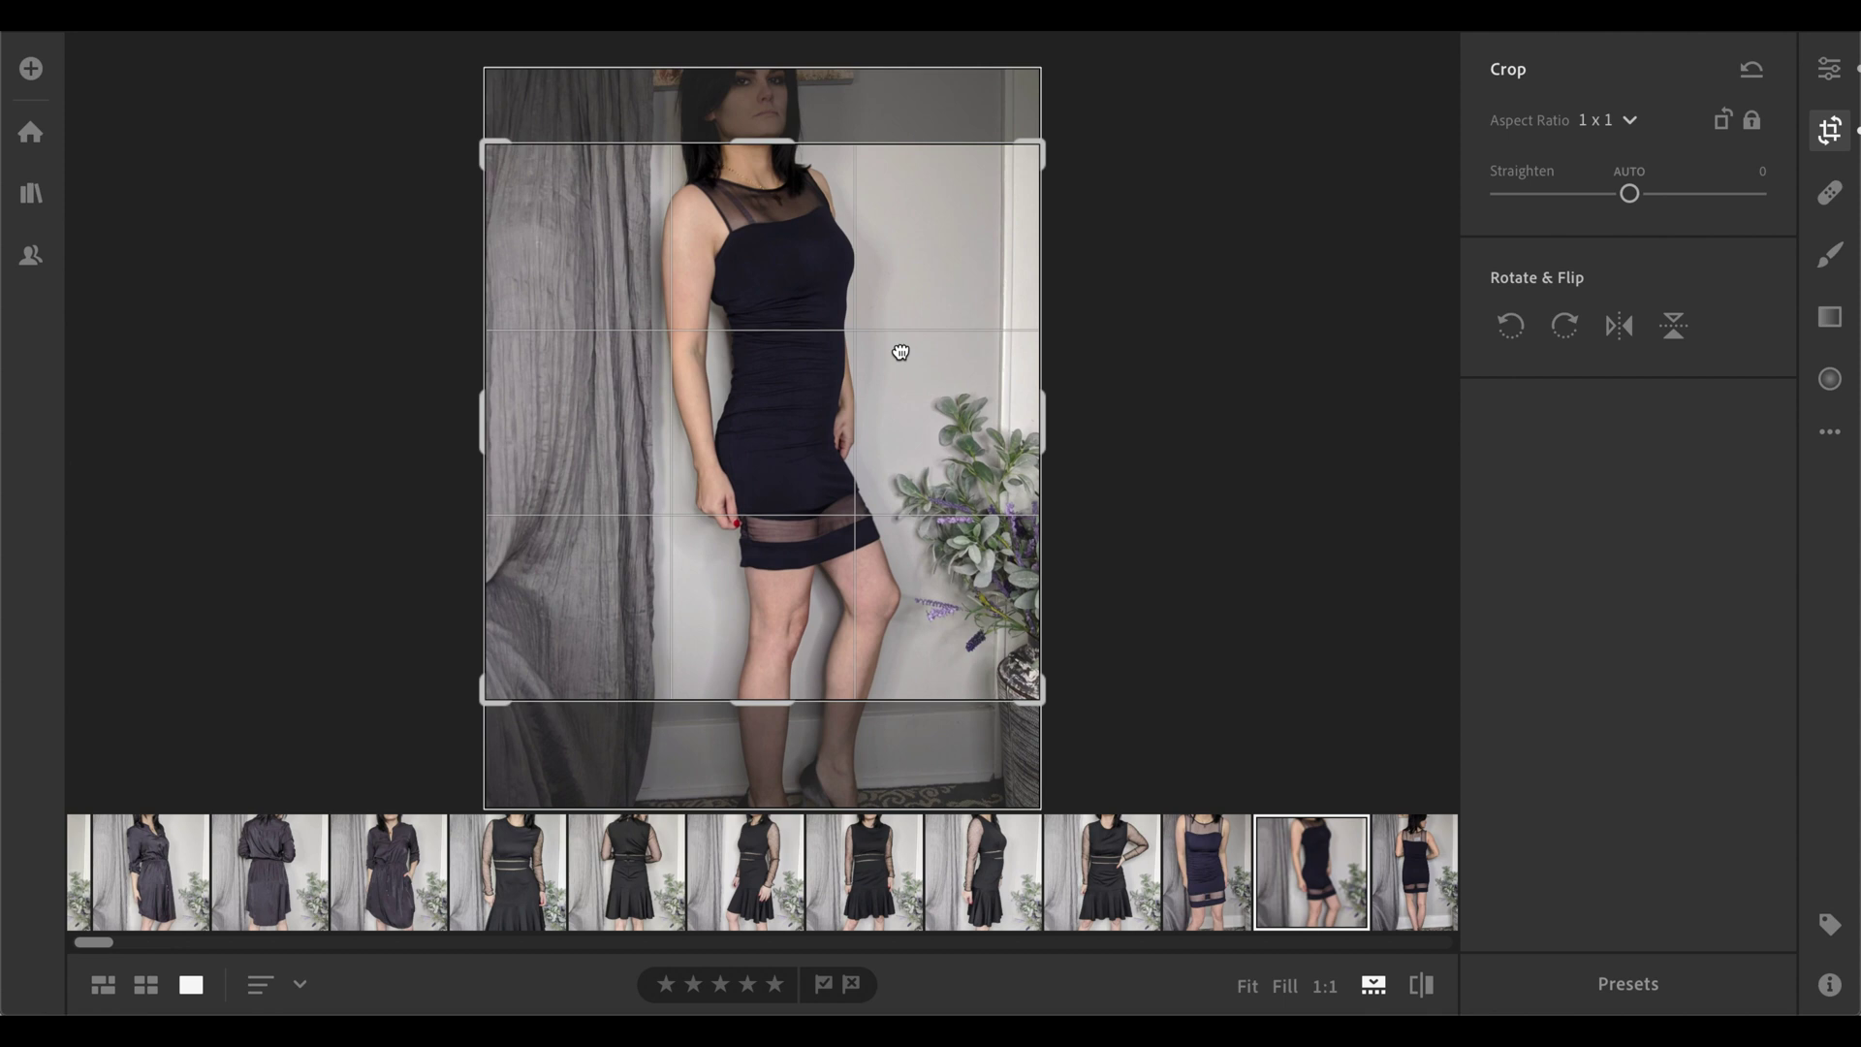
left_click(1828, 69)
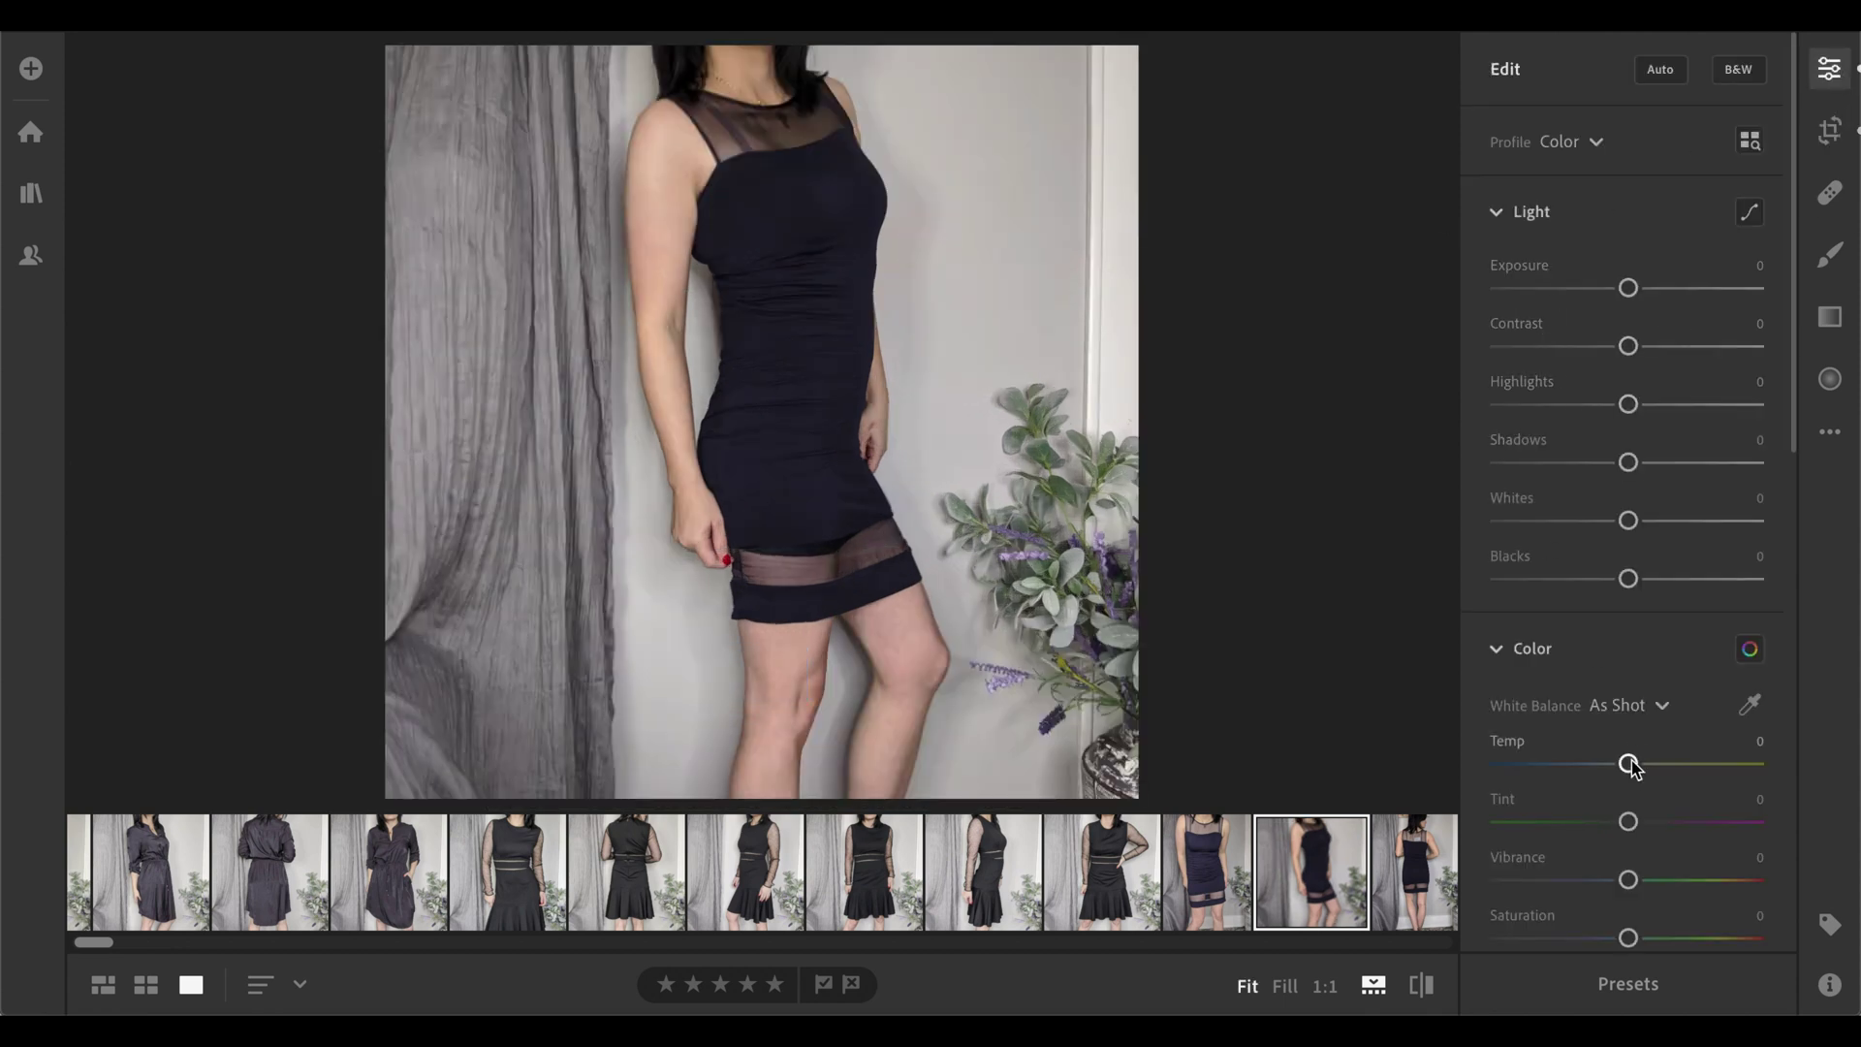
Step: Compare presets XoR3.7, XoR3.5, XoR3.4, XoR3.6 and XoR3.2, then settle on XoR3.3
left_click(1638, 984)
left_click(1243, 572)
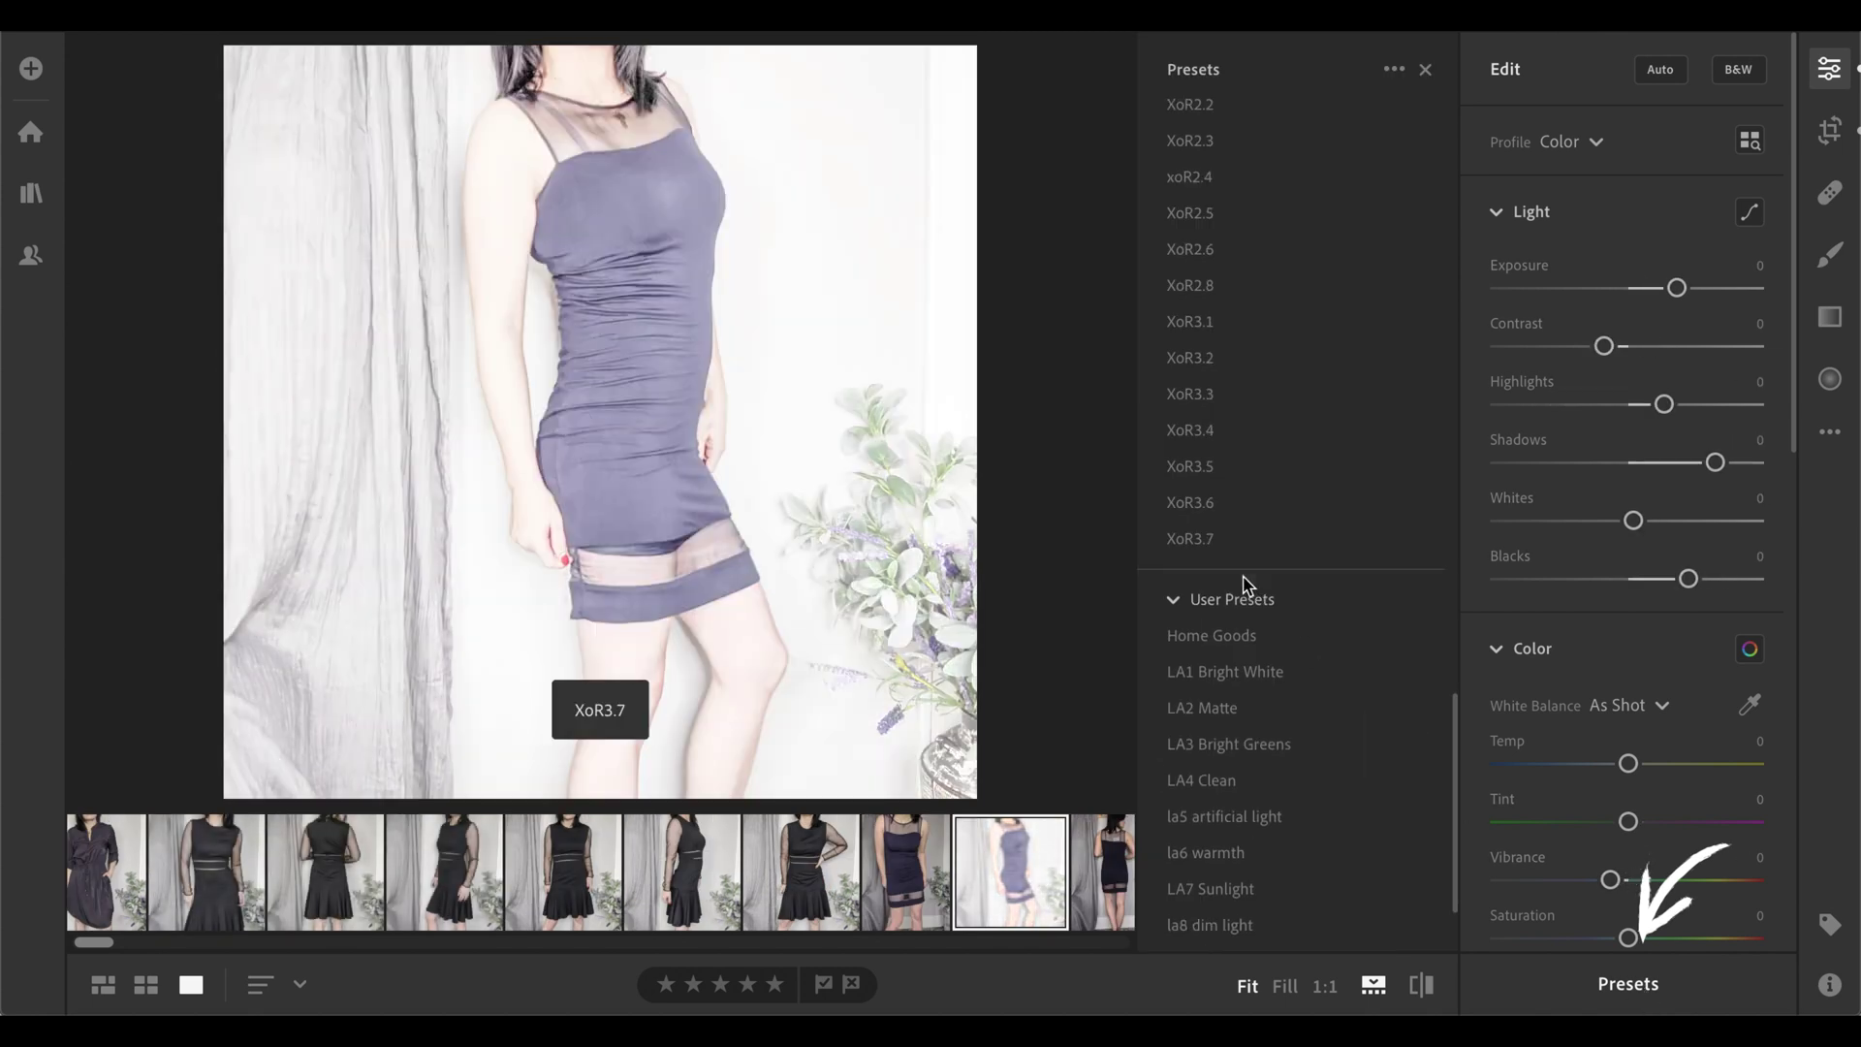
left_click(1228, 498)
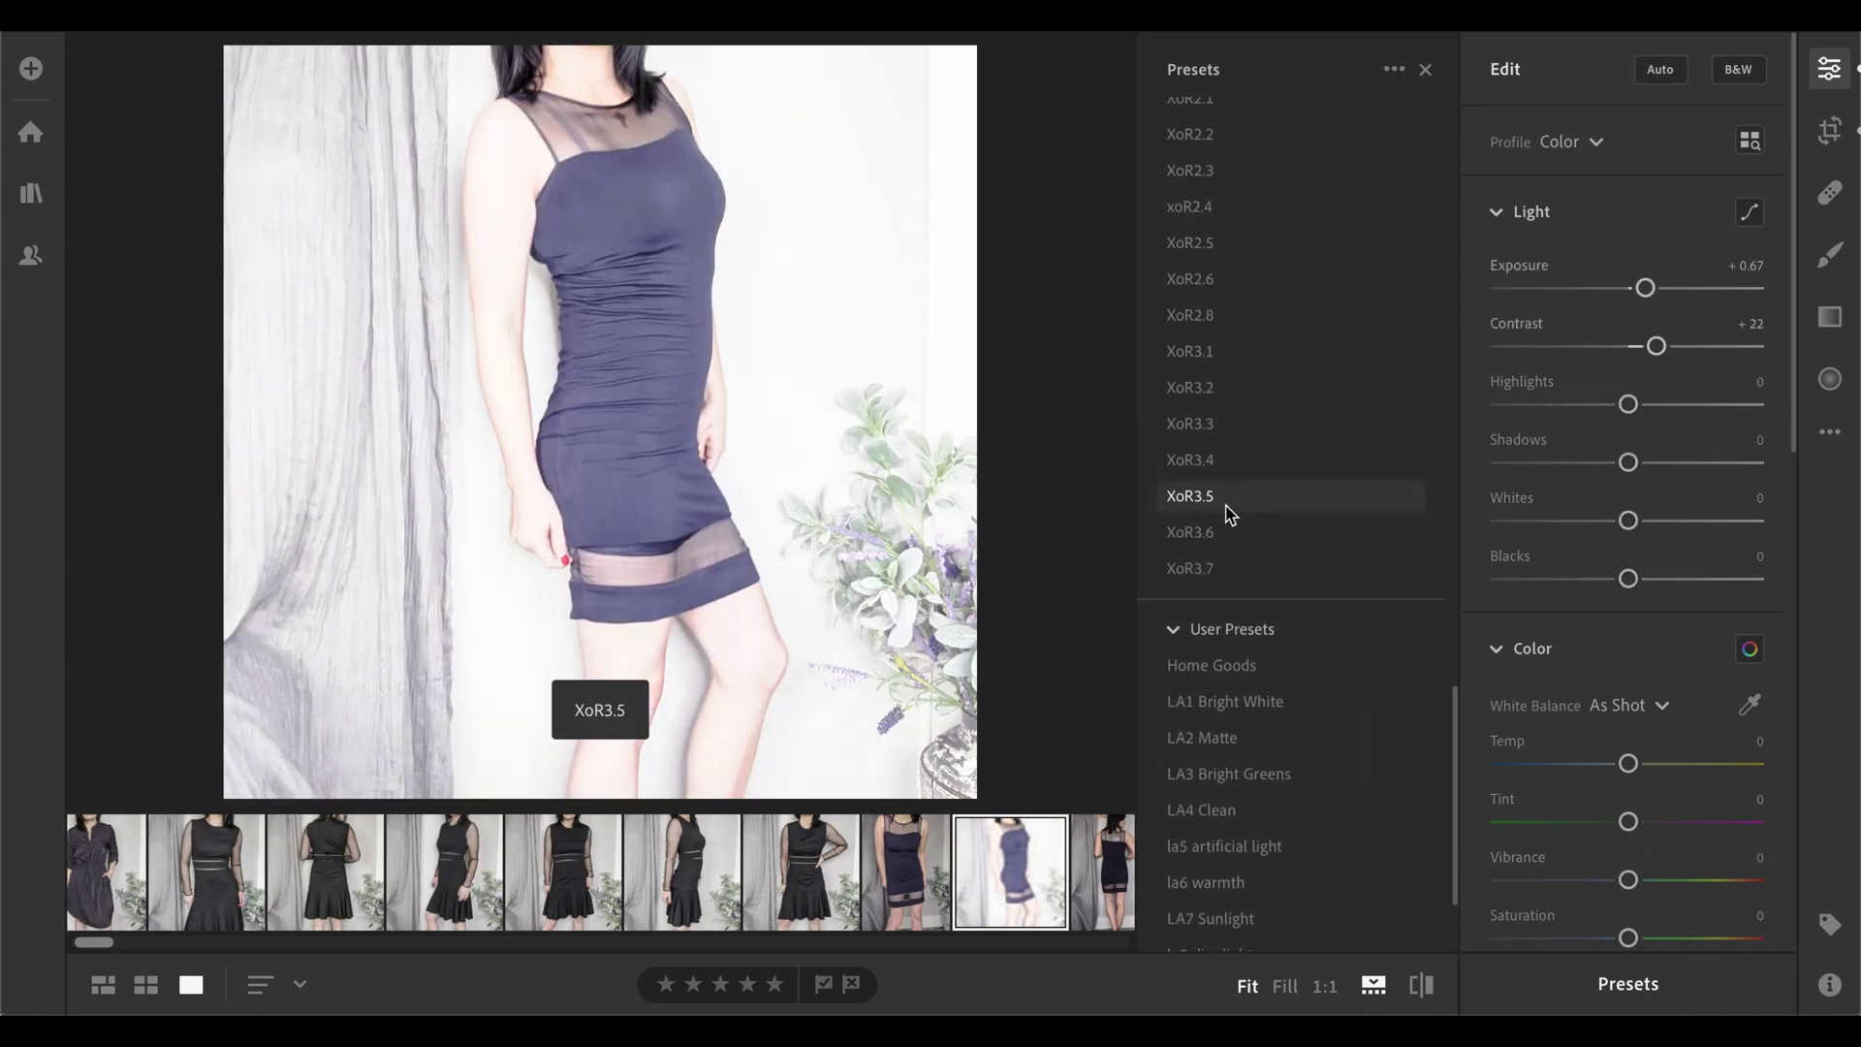
left_click(1207, 464)
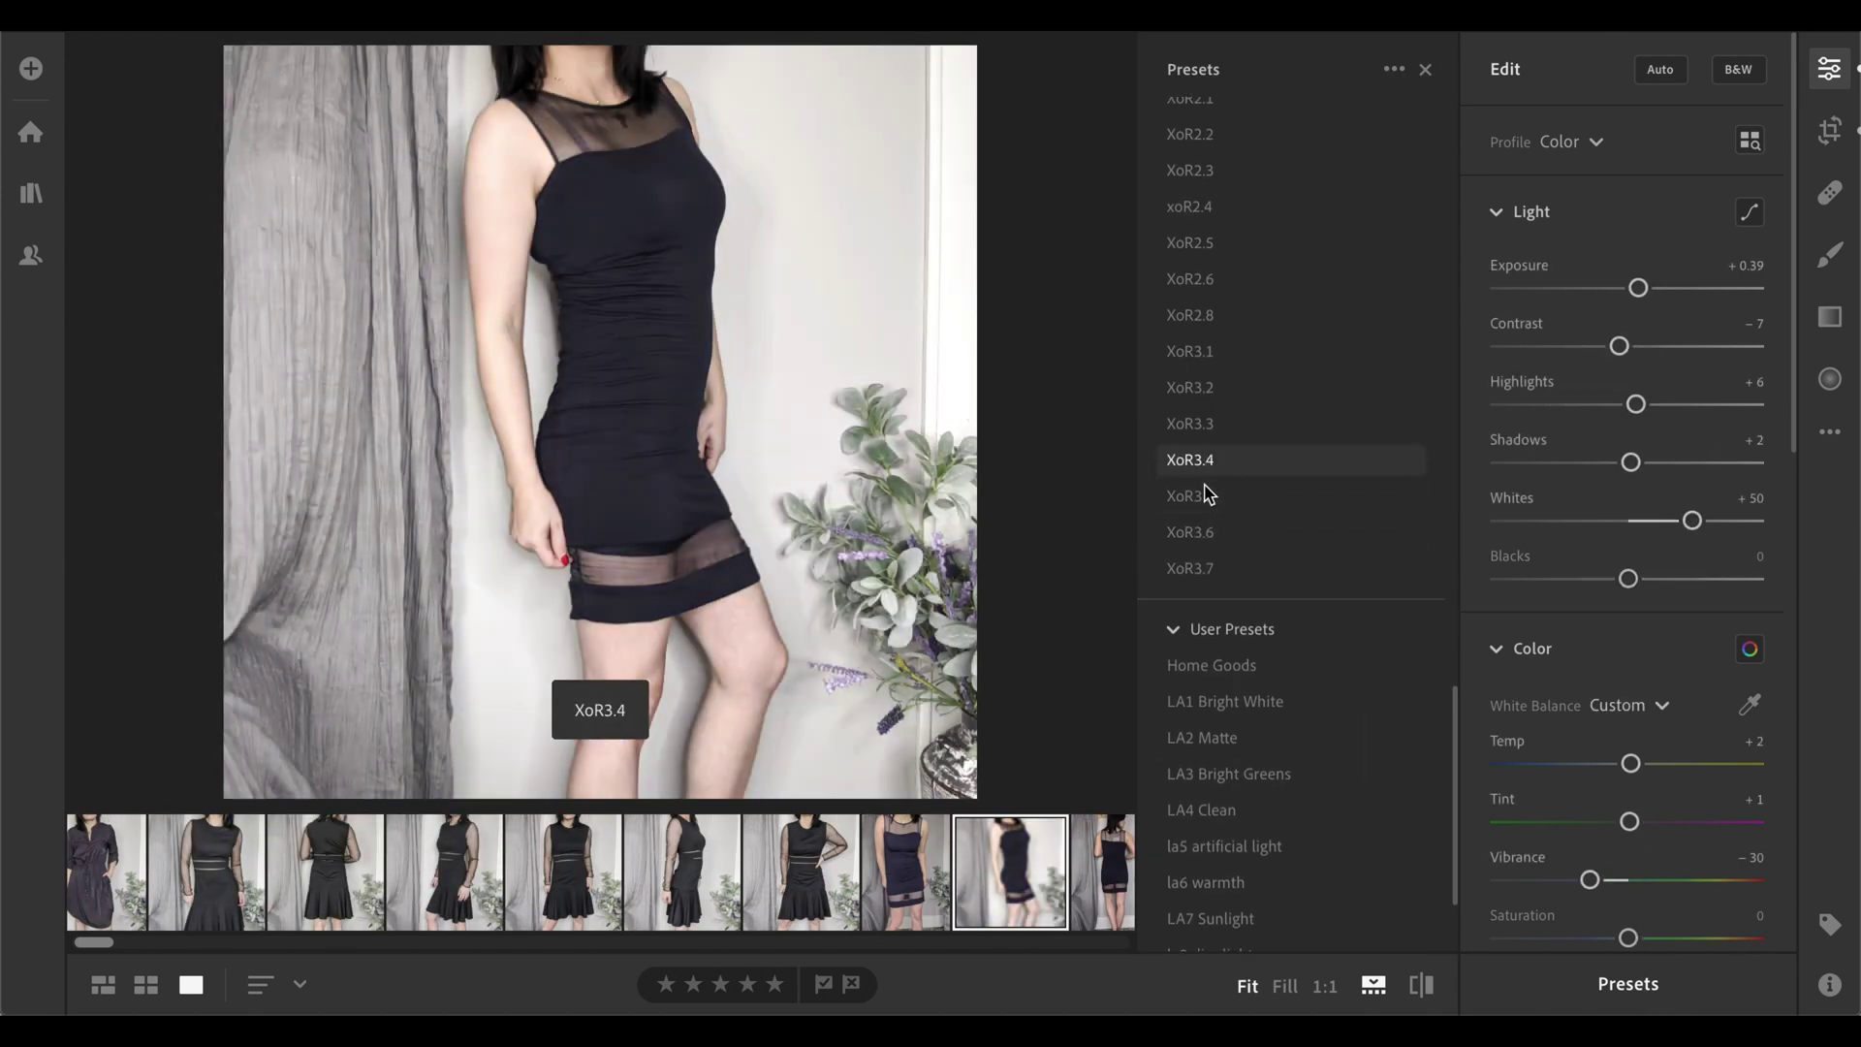
left_click(1206, 494)
left_click(1195, 535)
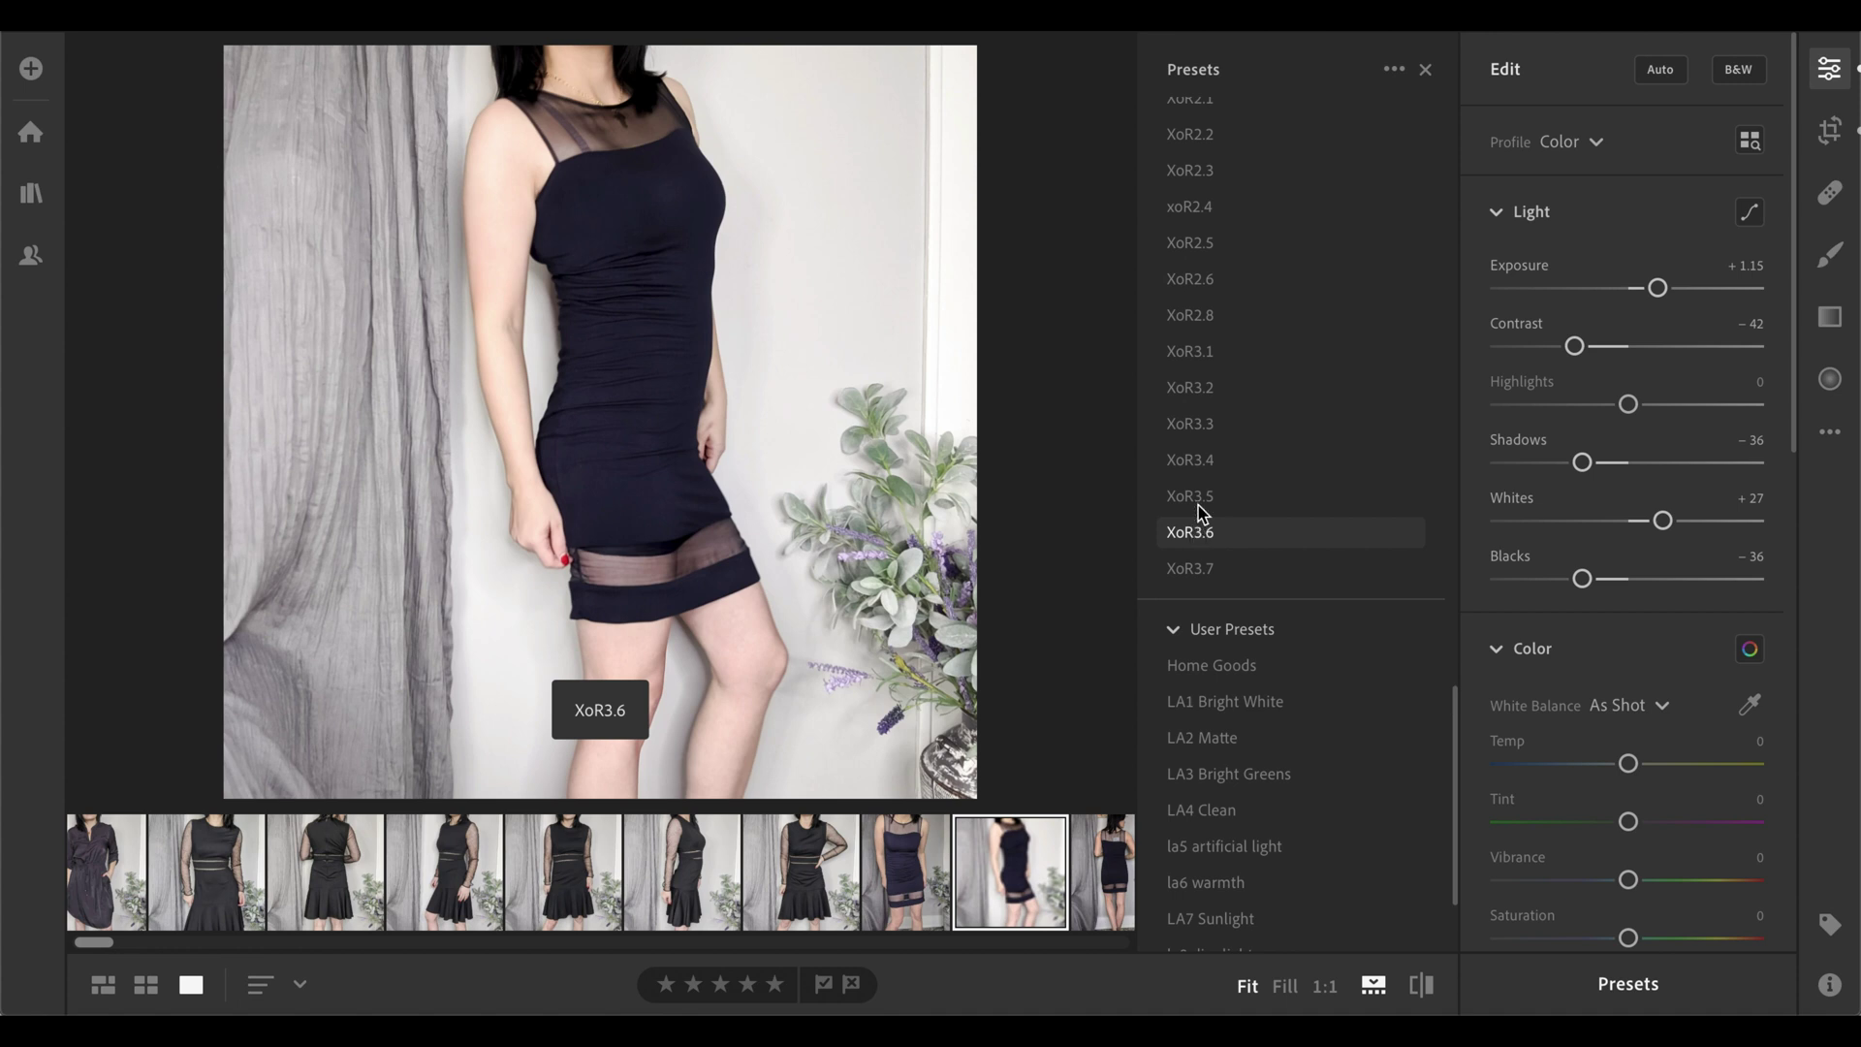
left_click(1195, 498)
left_click(1195, 464)
left_click(1193, 428)
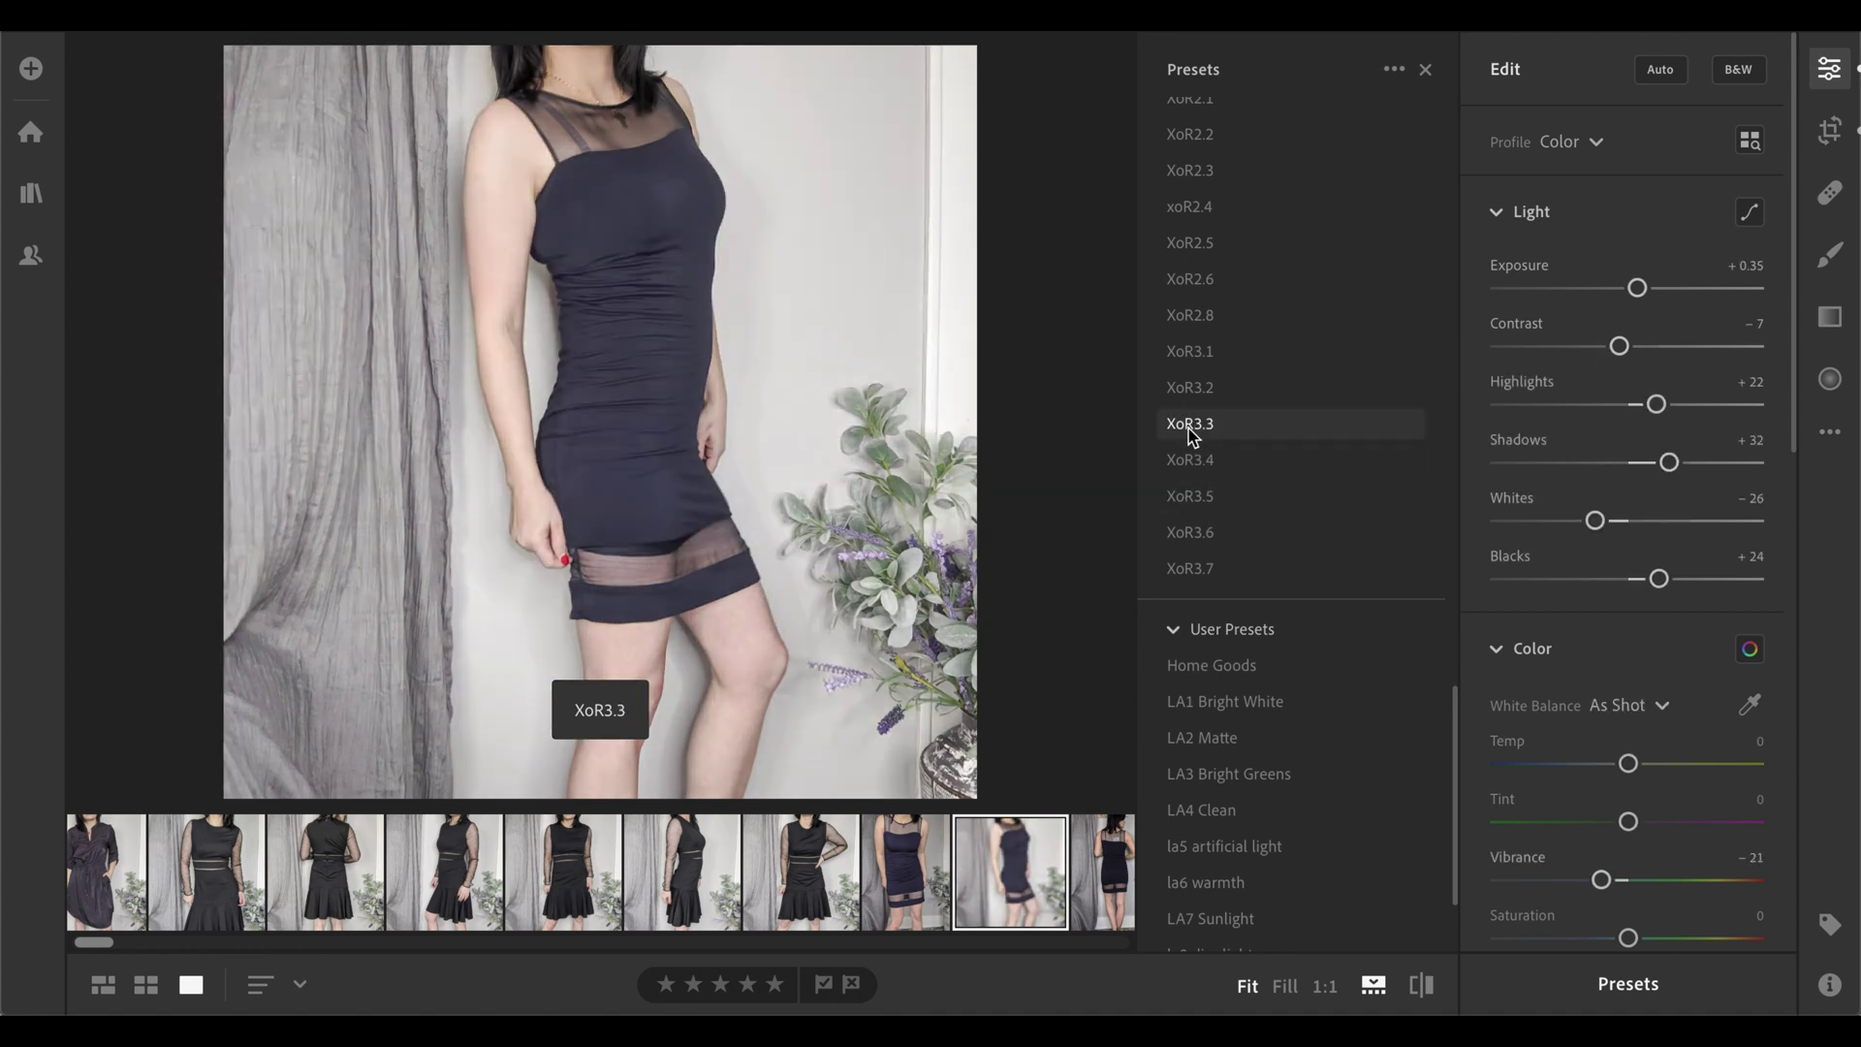
left_click(1195, 393)
left_click(1191, 428)
left_click(1193, 427)
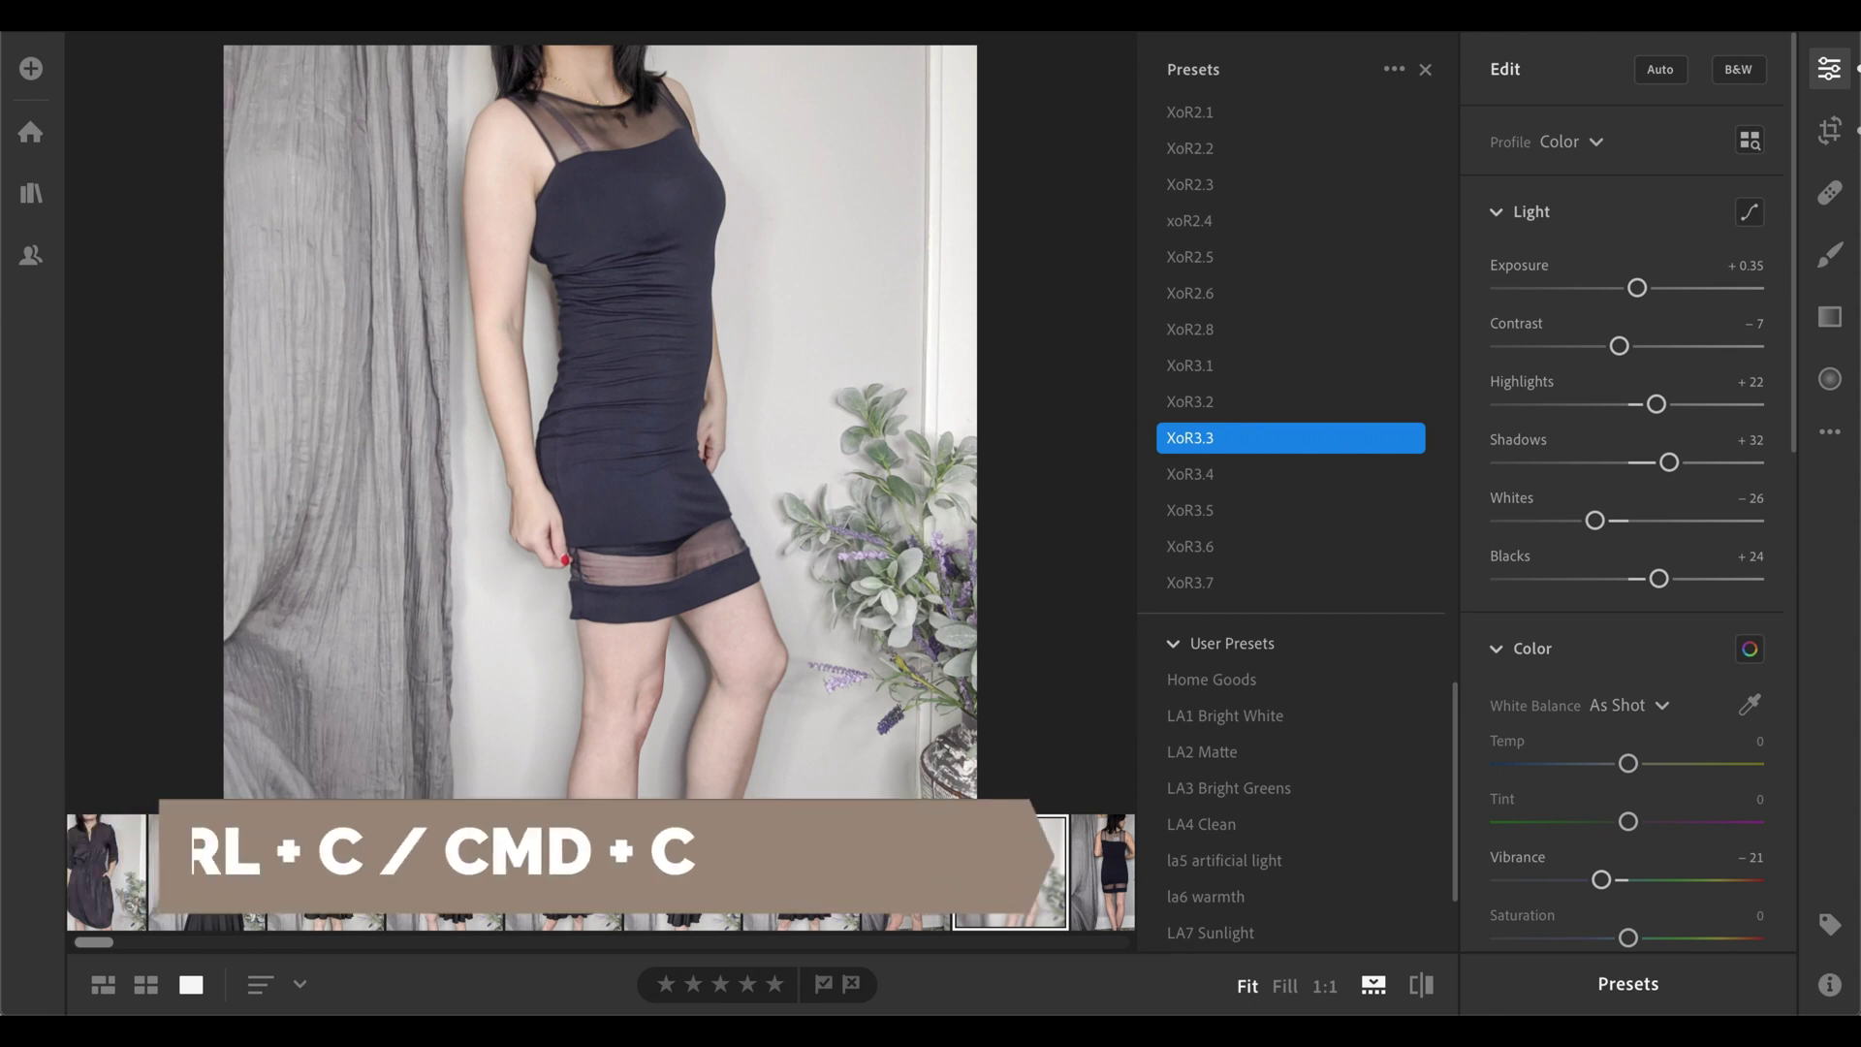
Step: Copy the navy photo's edit settings with Tools and Geometry also ticked
key("ctrl+c")
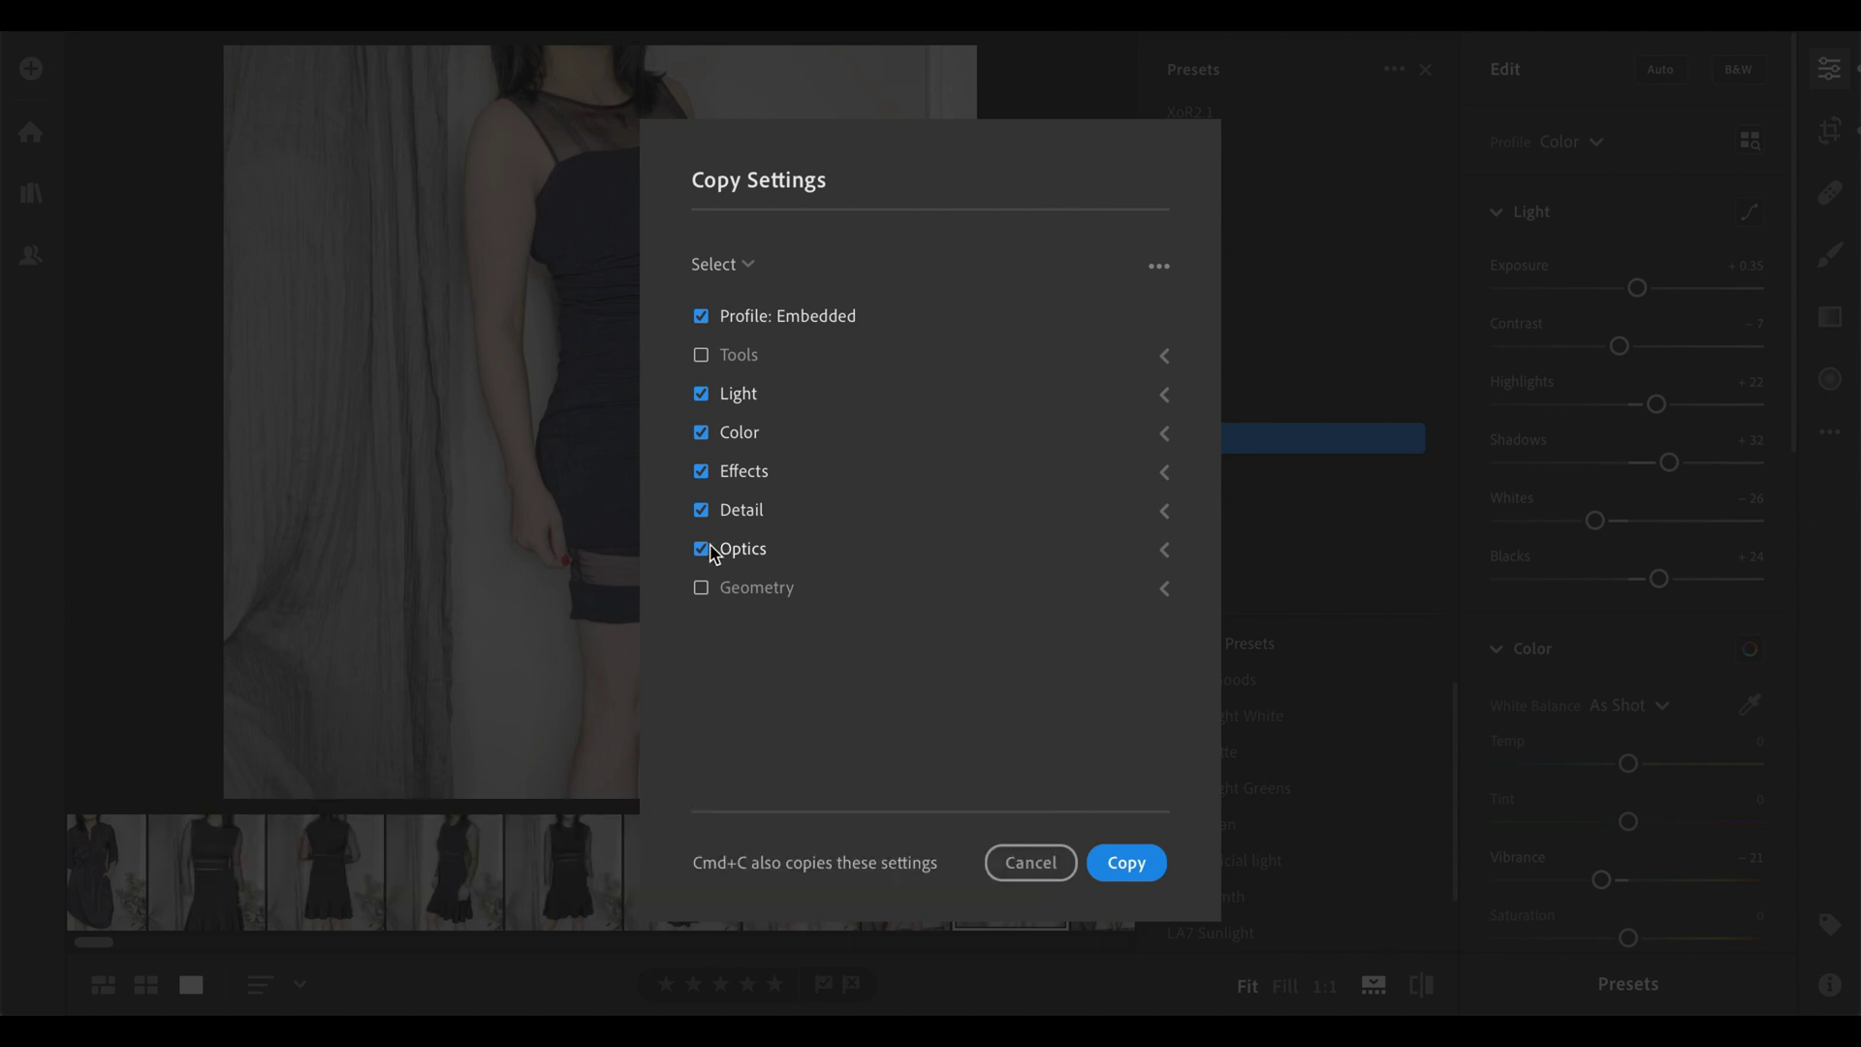
left_click(728, 360)
left_click(735, 593)
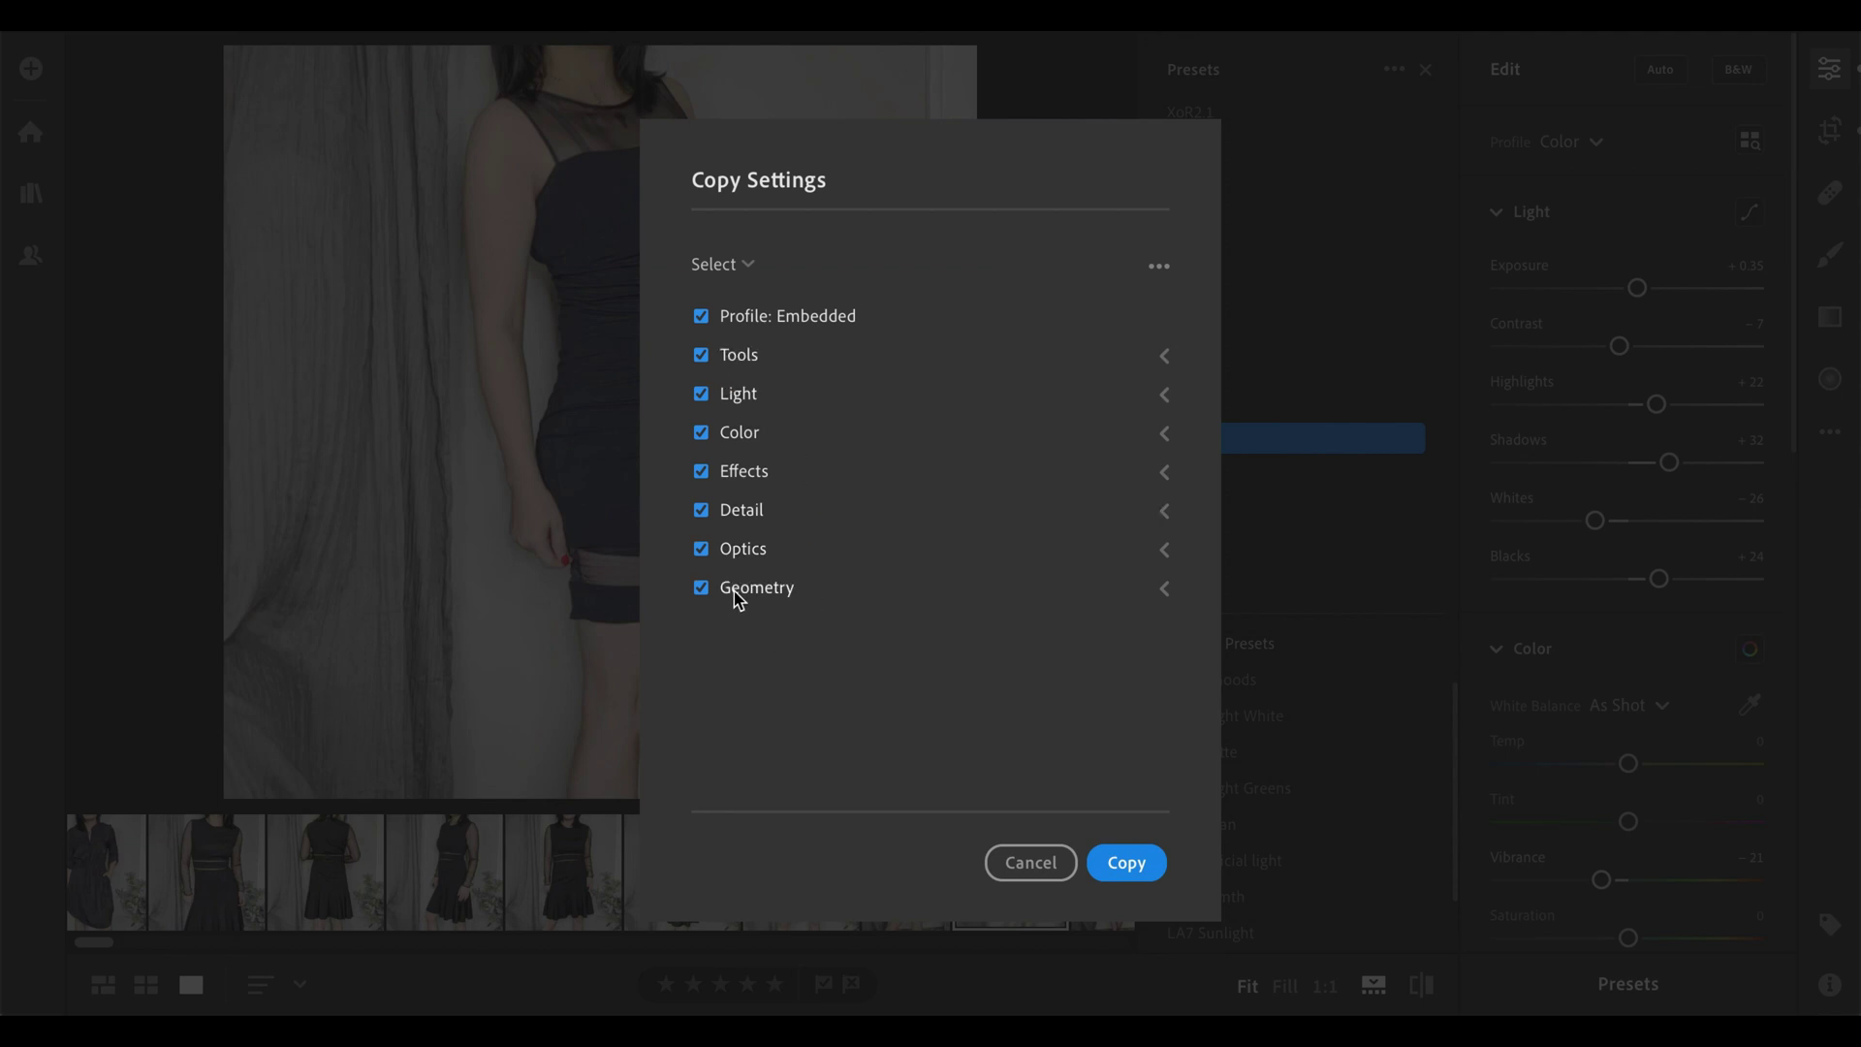
left_click(1127, 862)
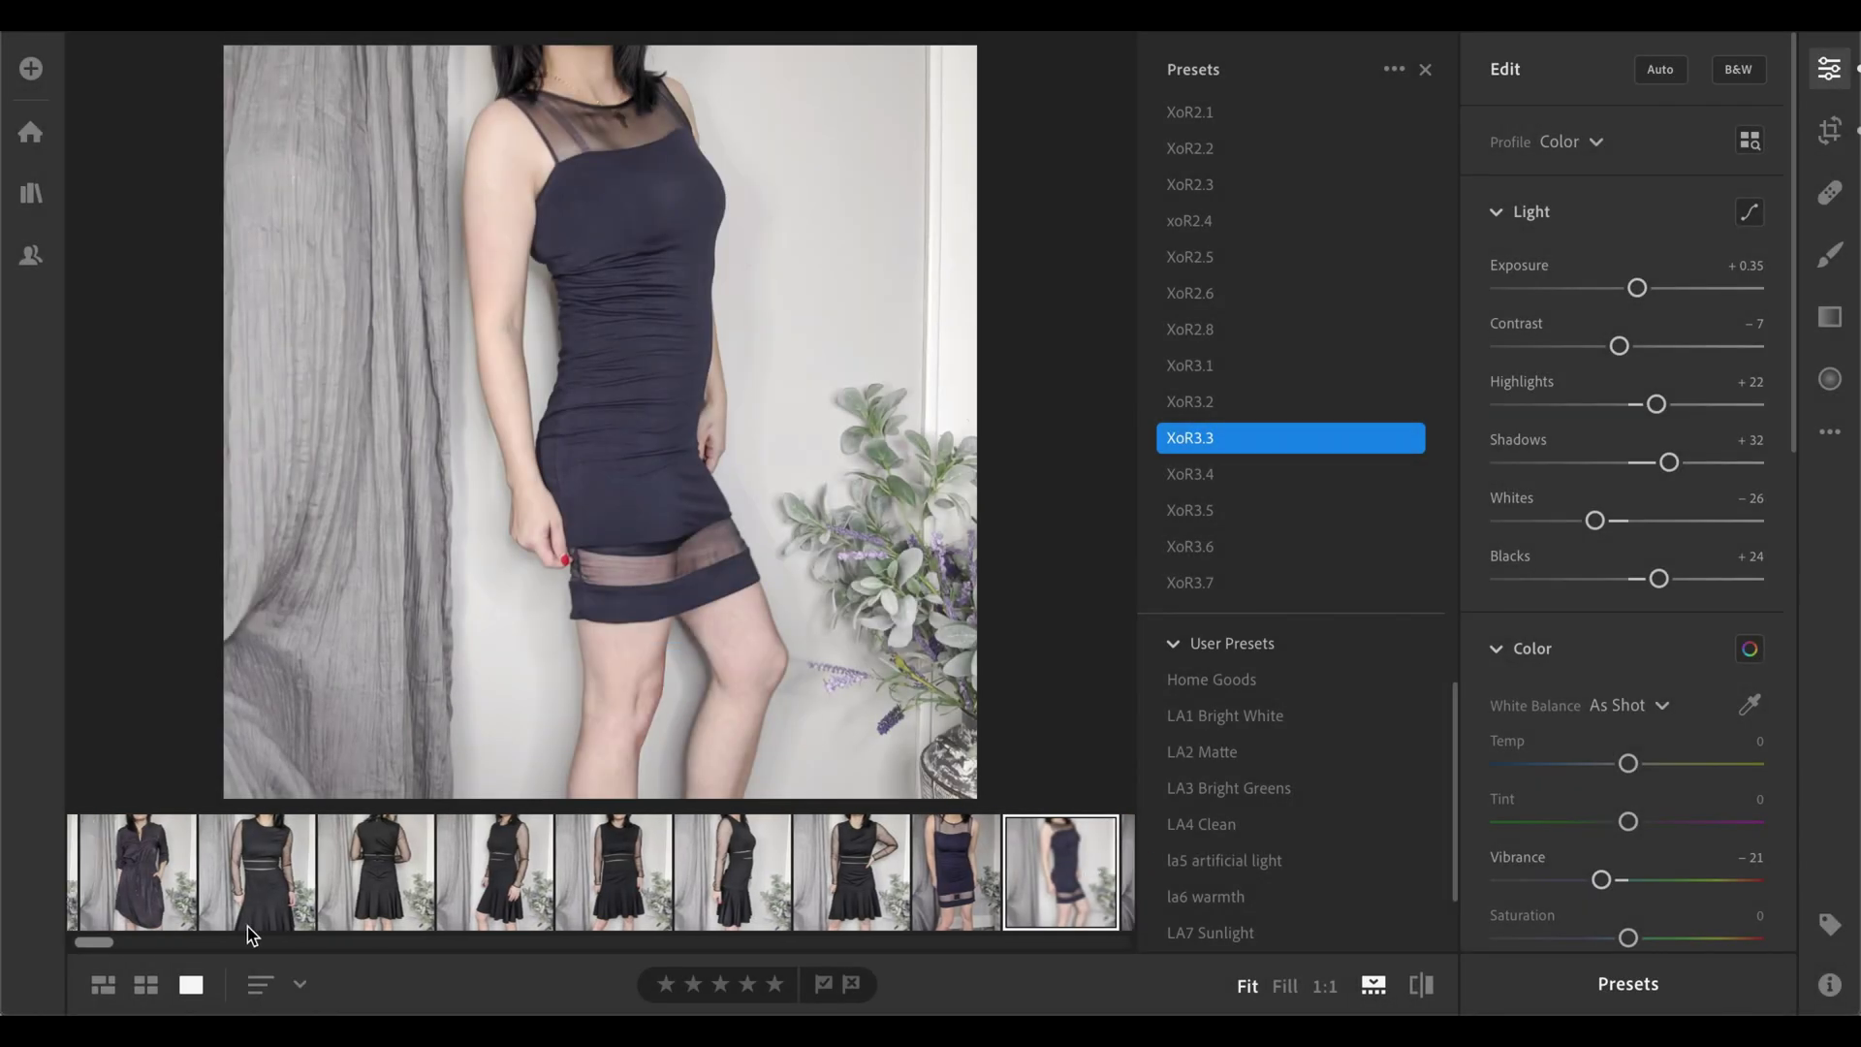
Step: Back in the grid, select a 90-photo range from the navy dress photo onward
left_click(102, 987)
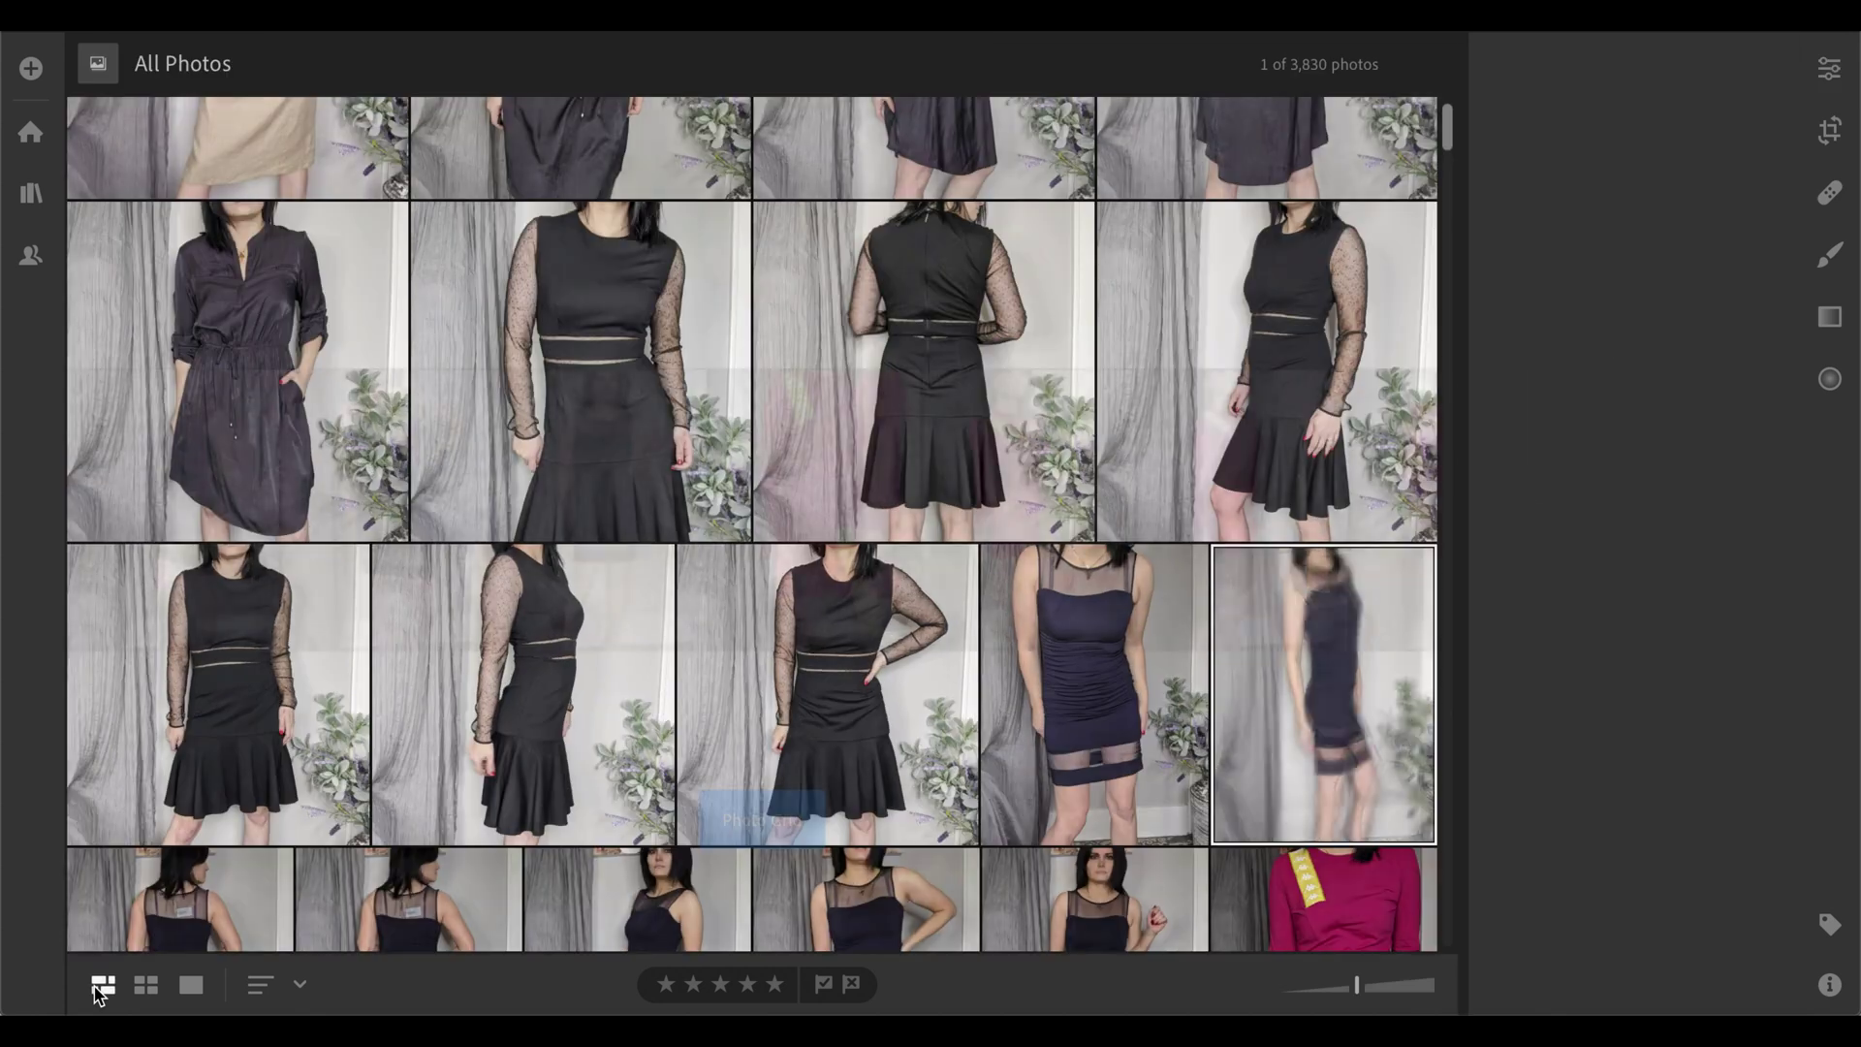
scroll(487, 921, "down", 1)
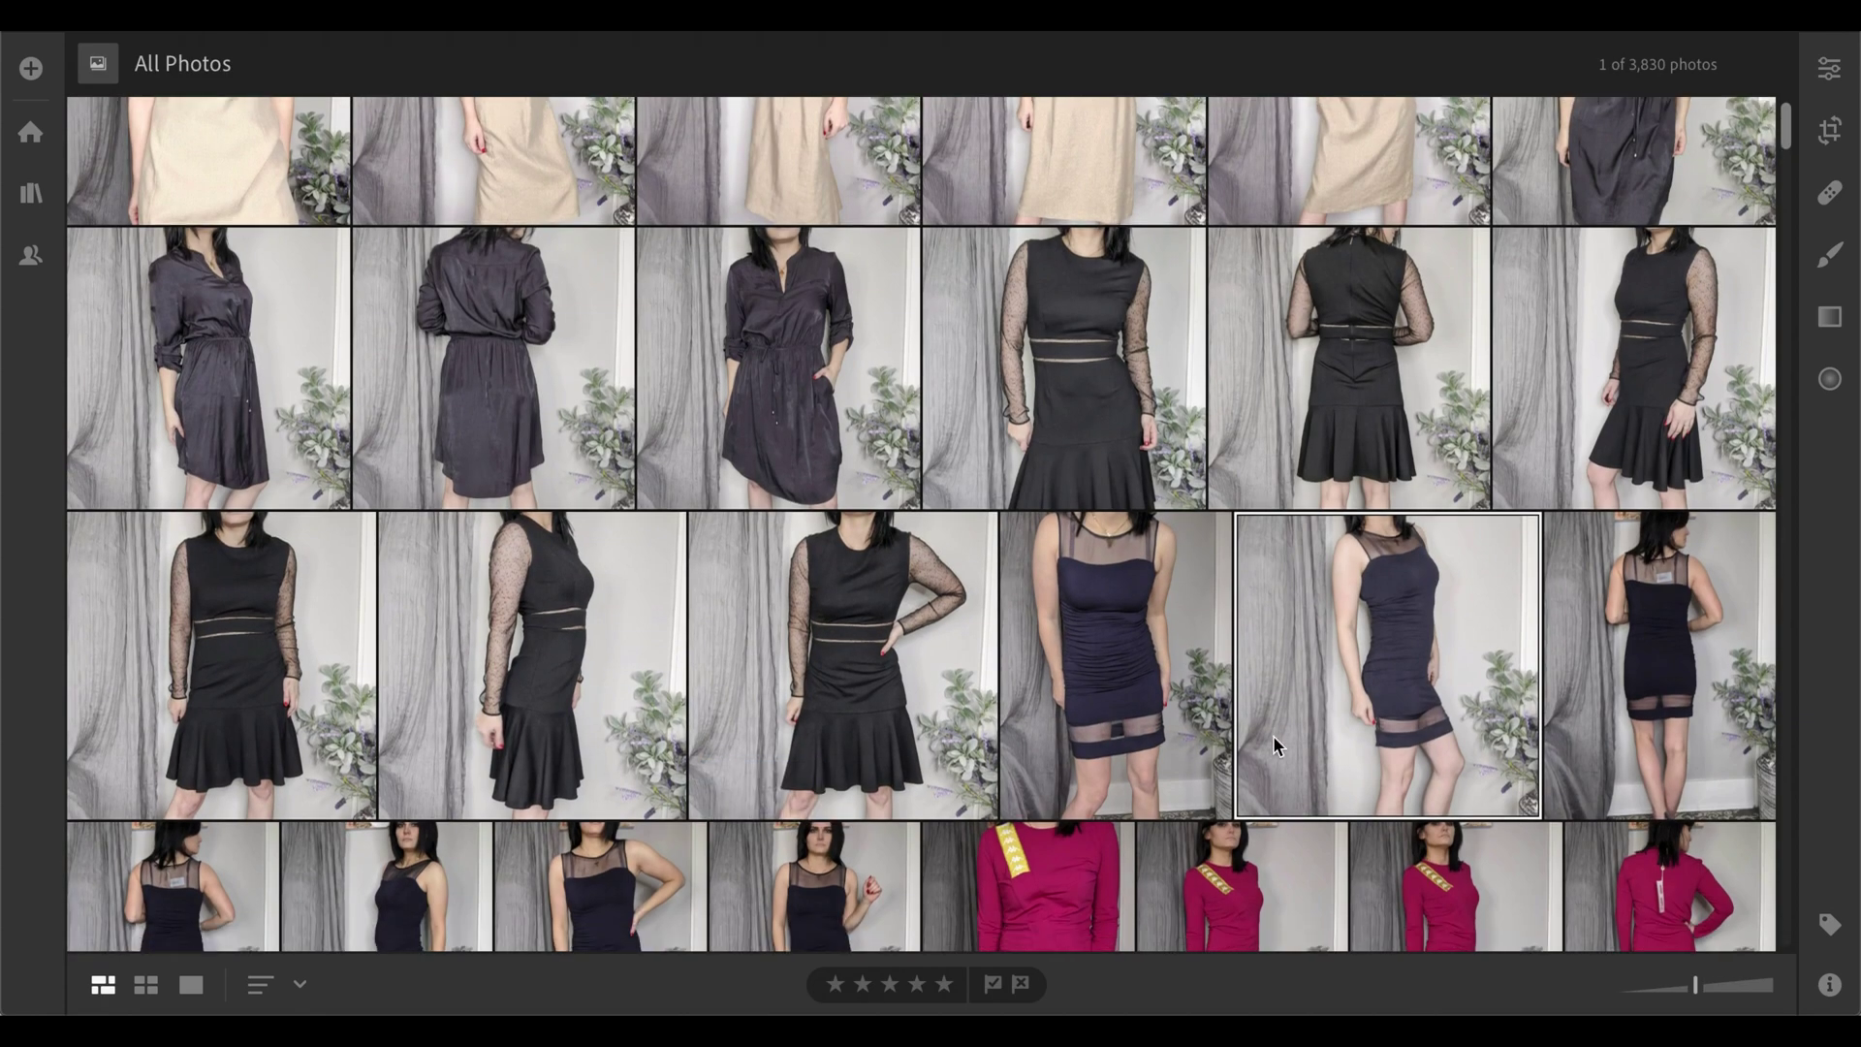
scroll(1255, 747, "down", 3)
left_click(1159, 576)
scroll(1160, 578, "down", 5)
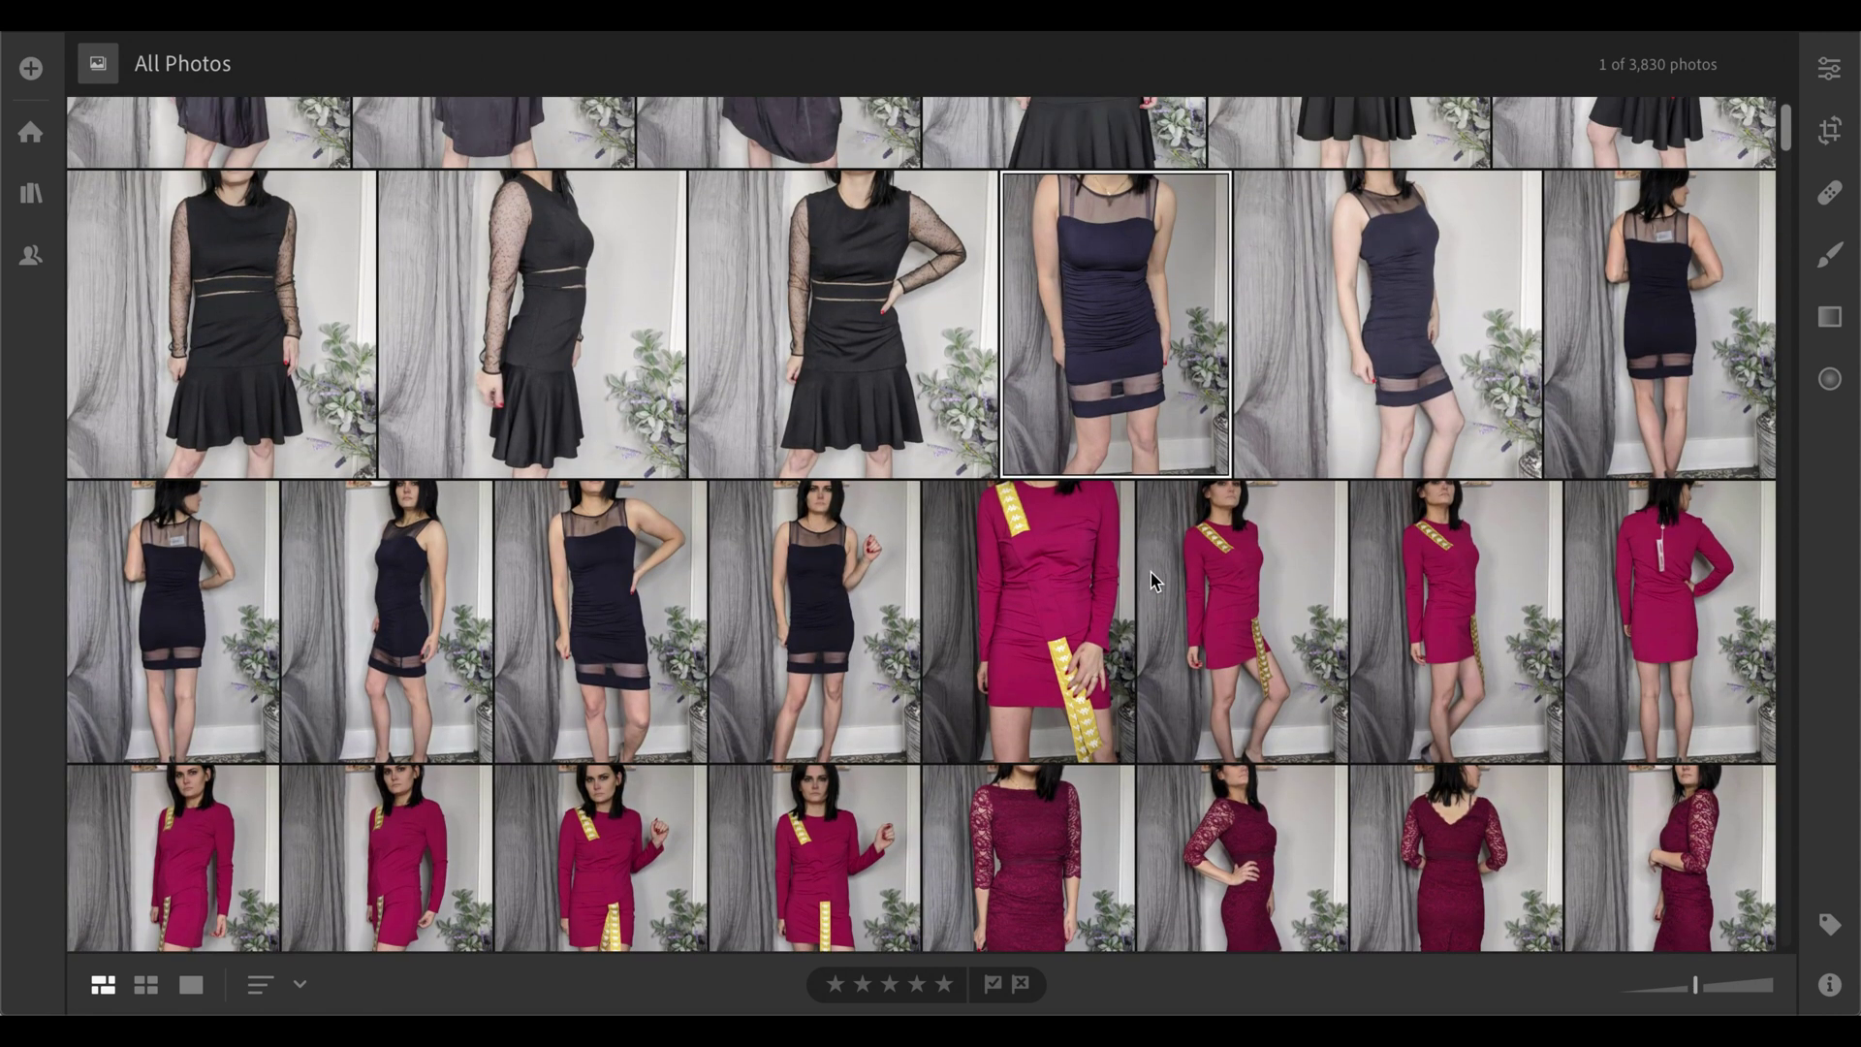
scroll(1153, 578, "down", 8)
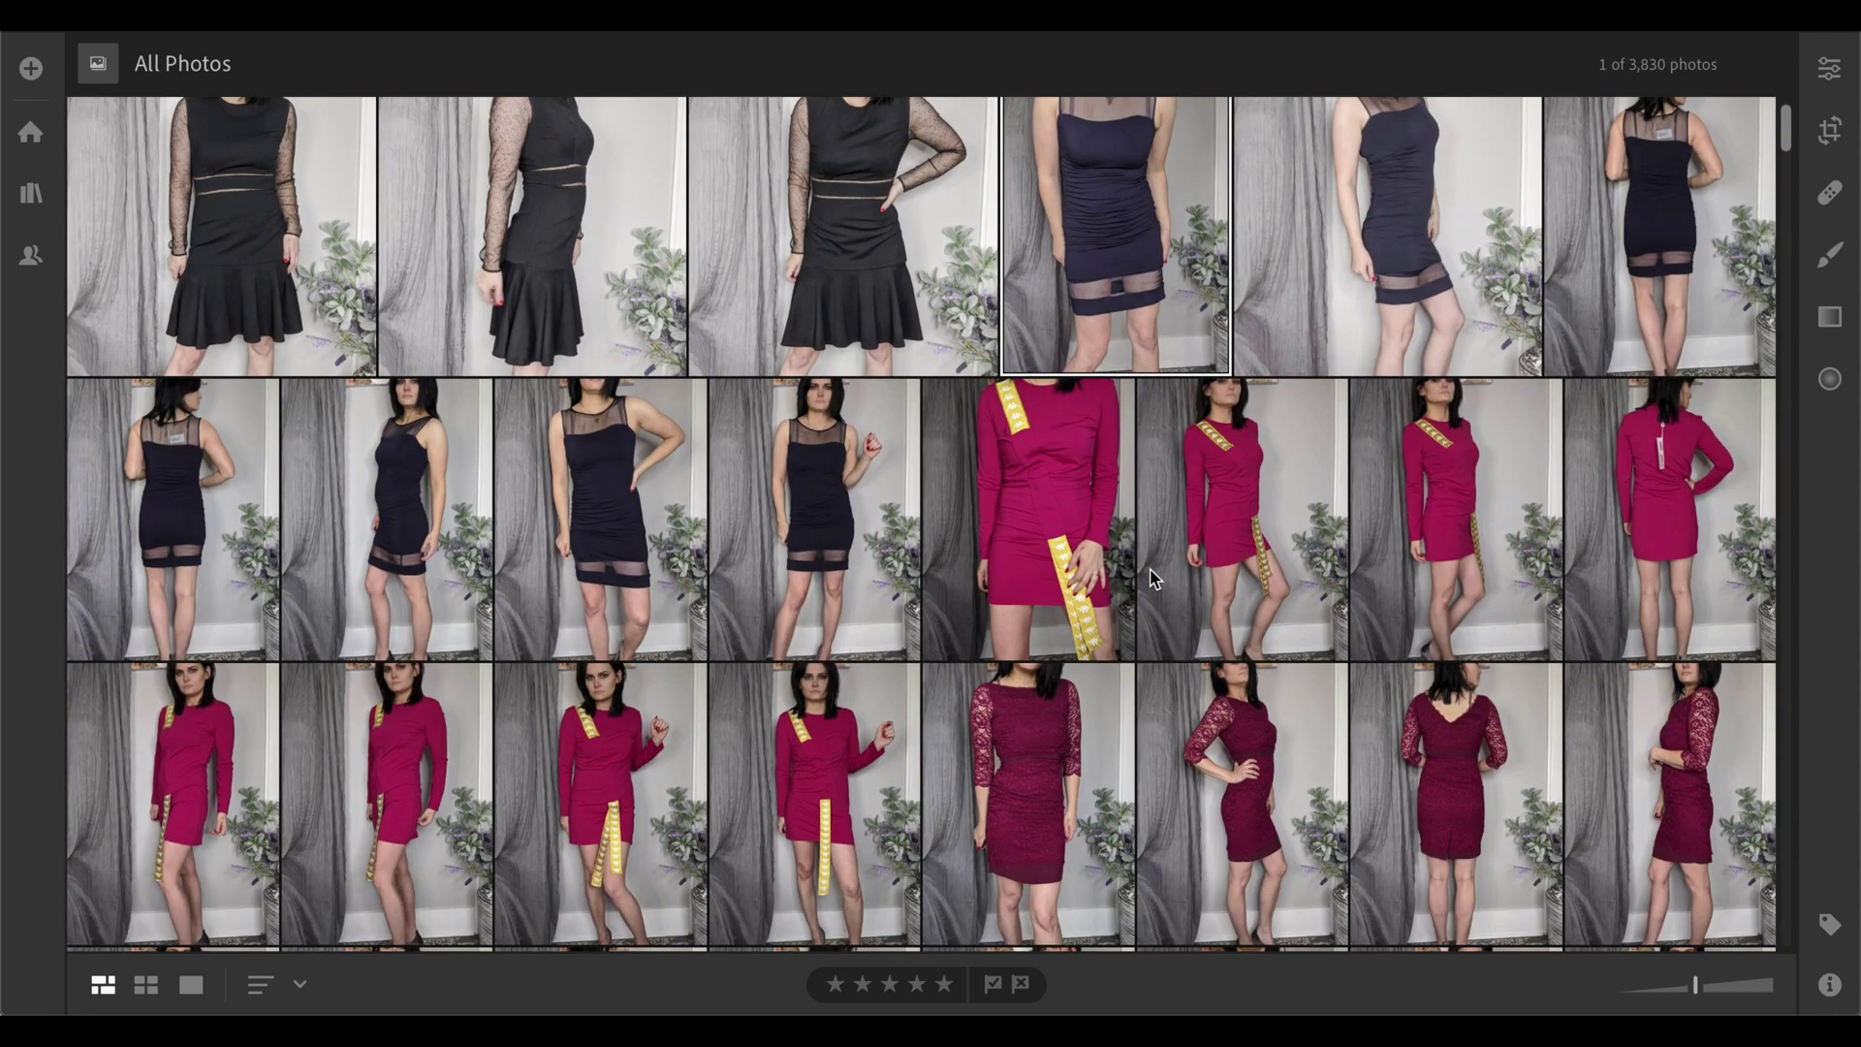
scroll(1153, 578, "down", 20)
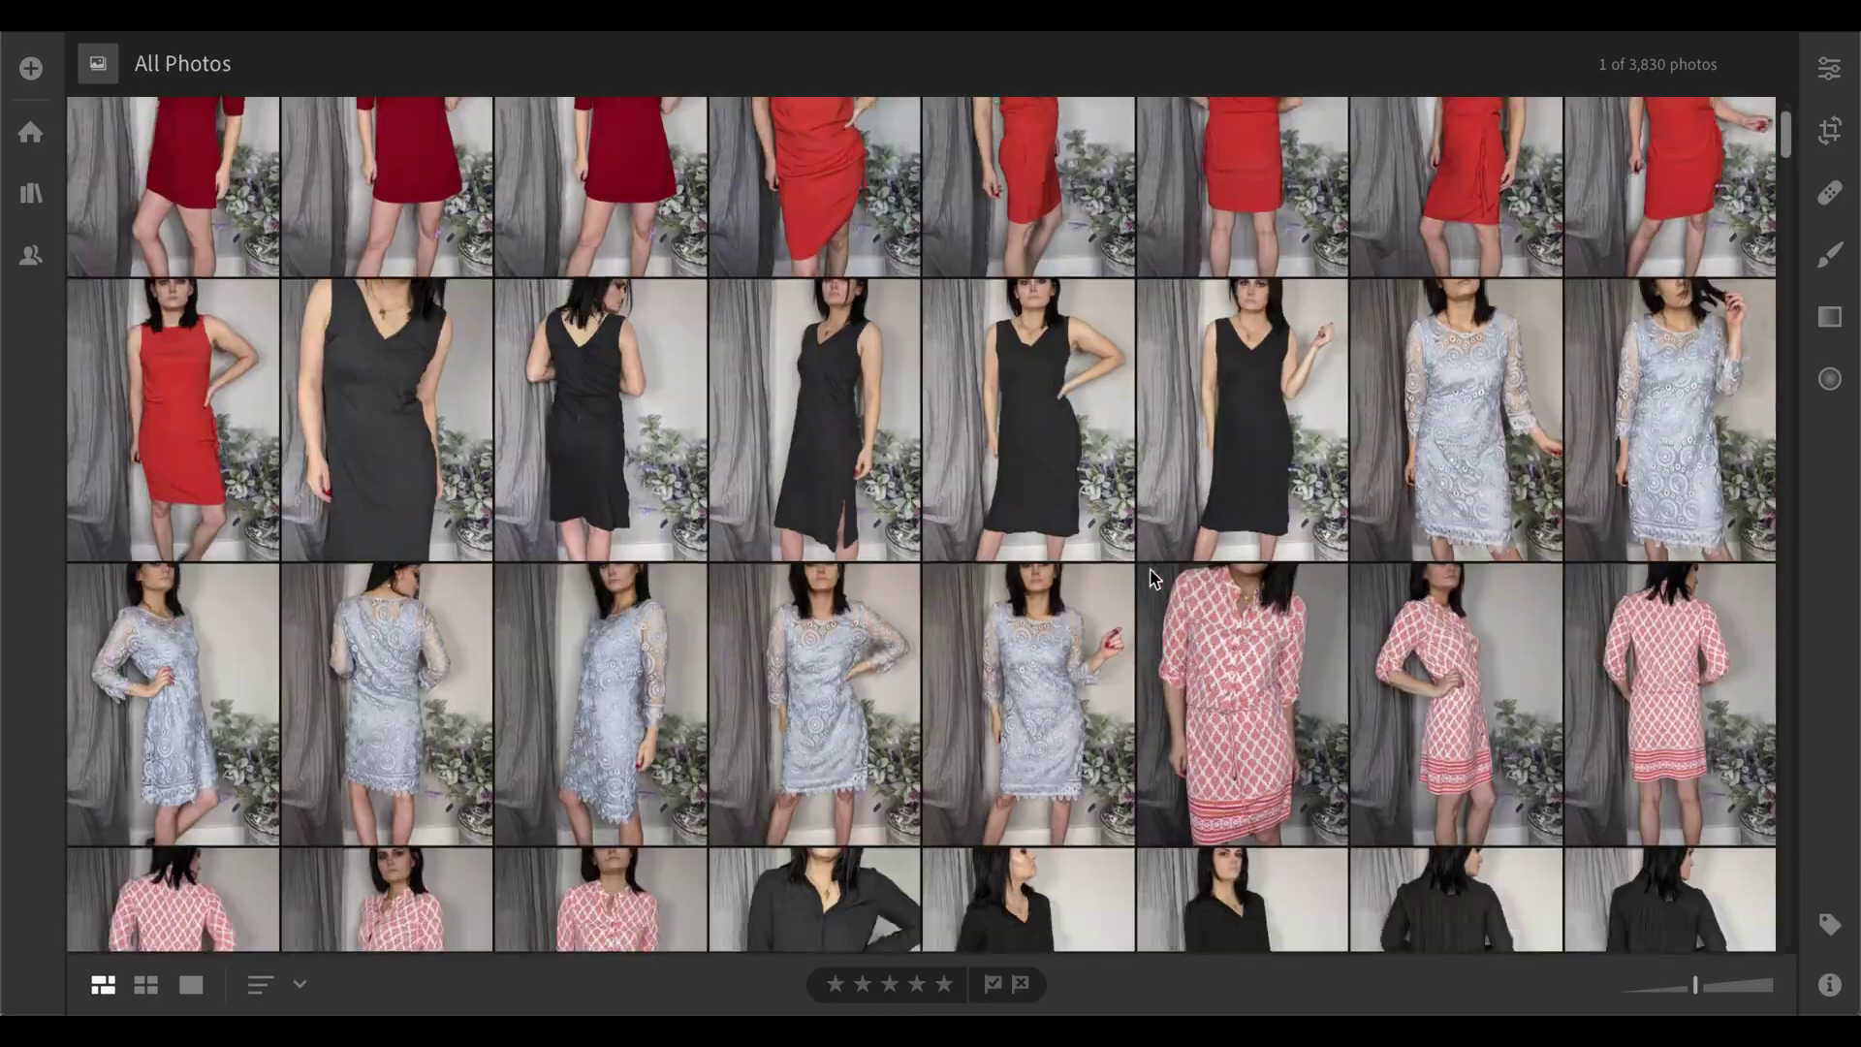
scroll(1153, 578, "down", 15)
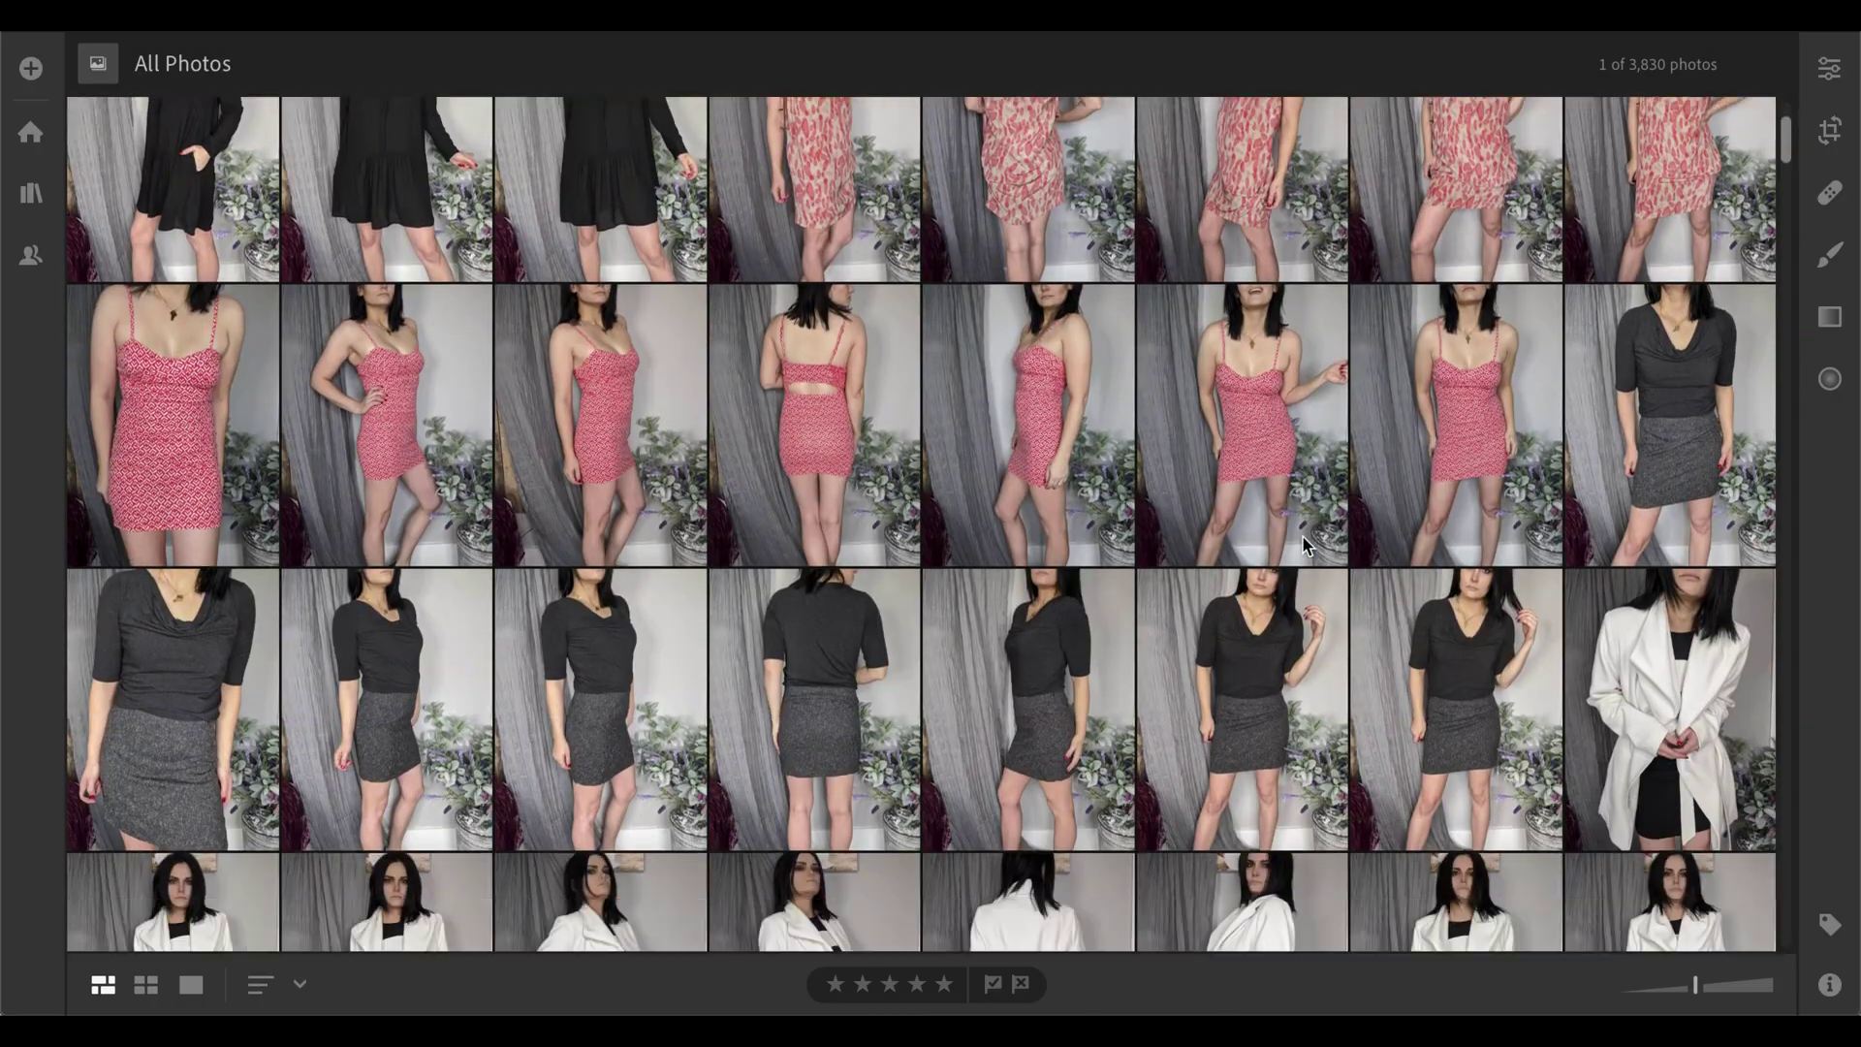
scroll(1301, 545, "down", 7)
left_click(1495, 446, "shift")
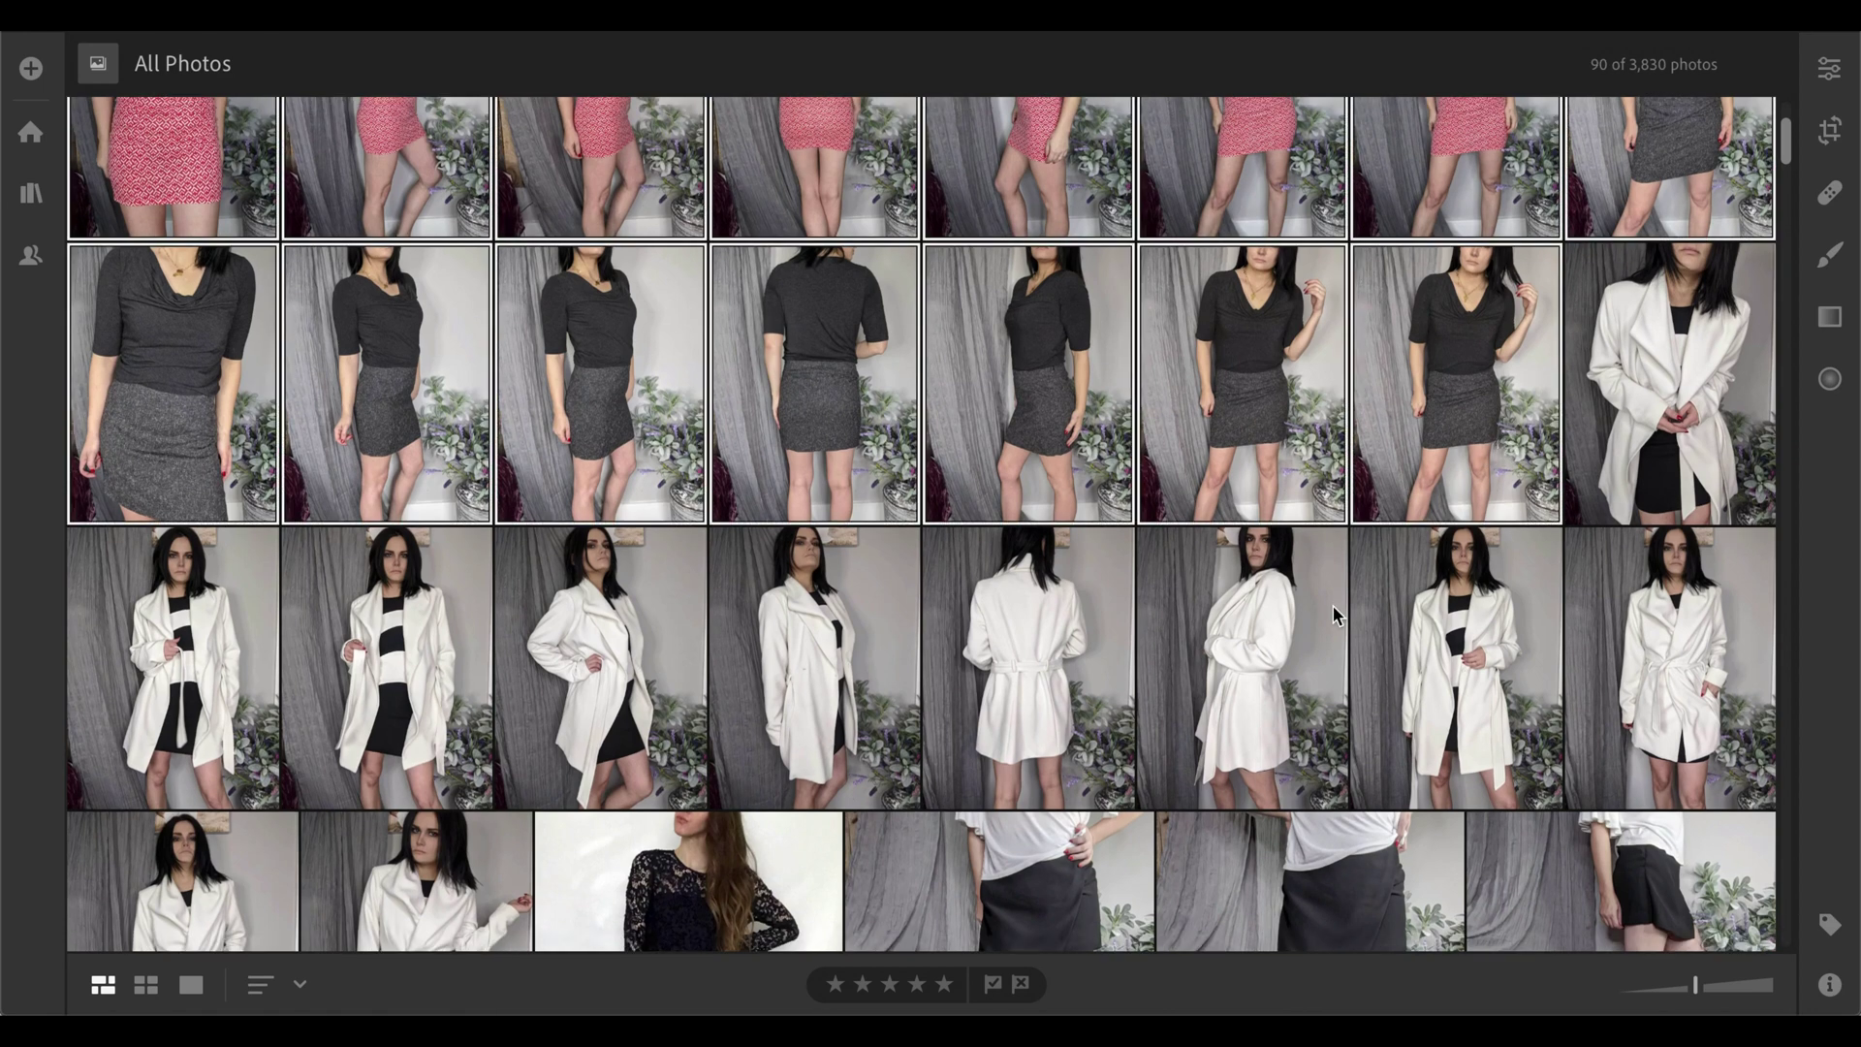
Step: Scroll through the All Photos grid to review the square-cropped outfit photos
scroll(1284, 571, "up", 20)
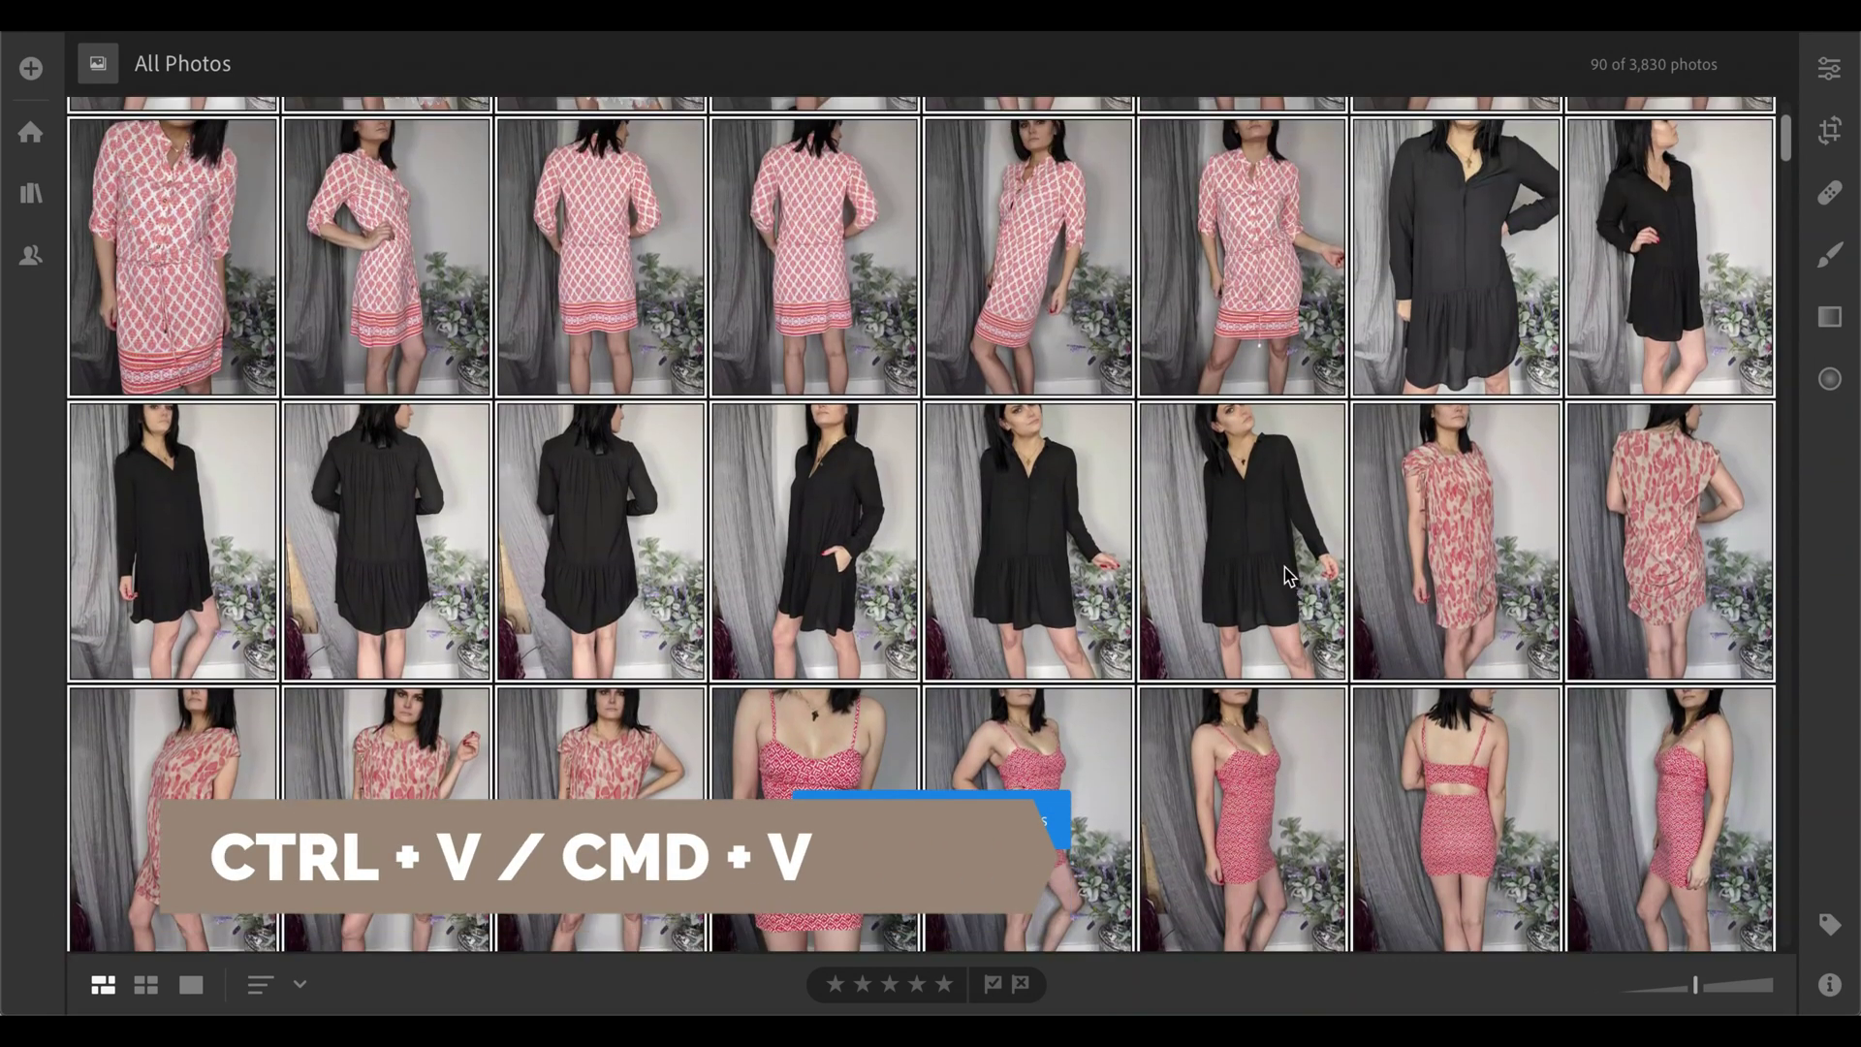
scroll(1283, 566, "up", 15)
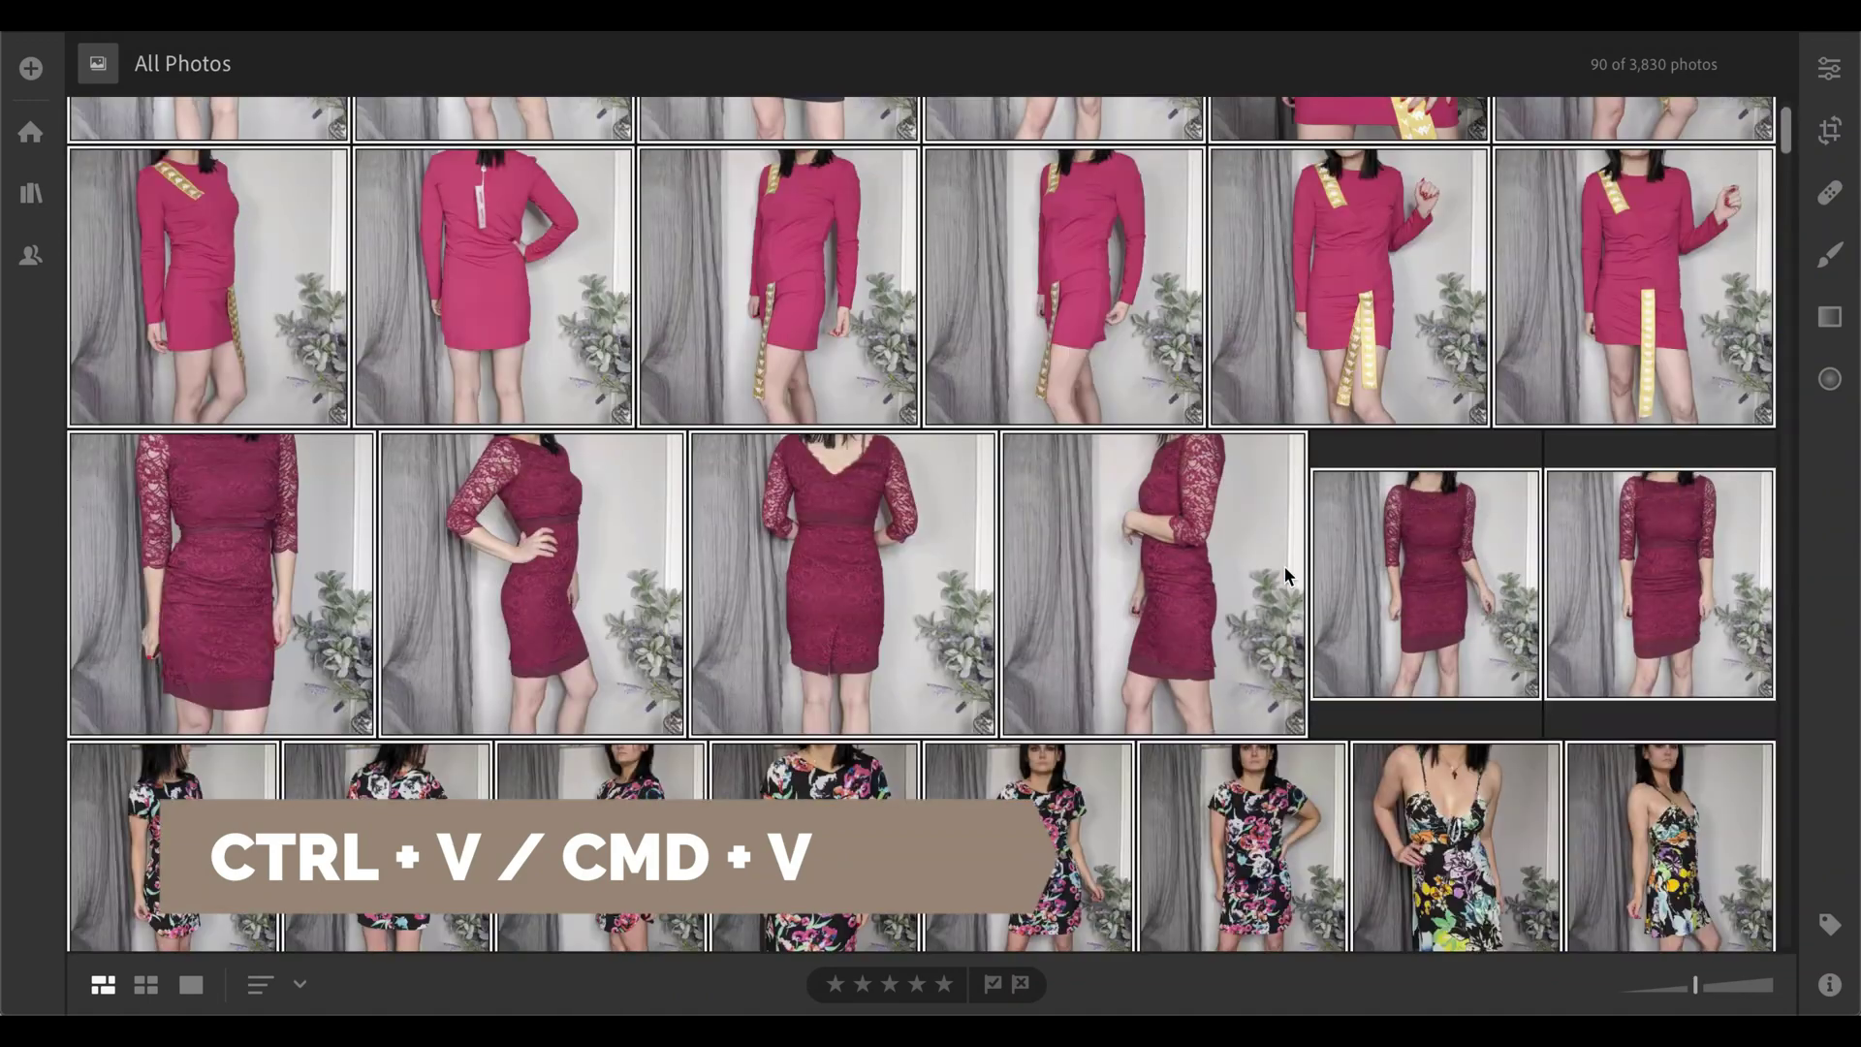
scroll(1285, 568, "down", 8)
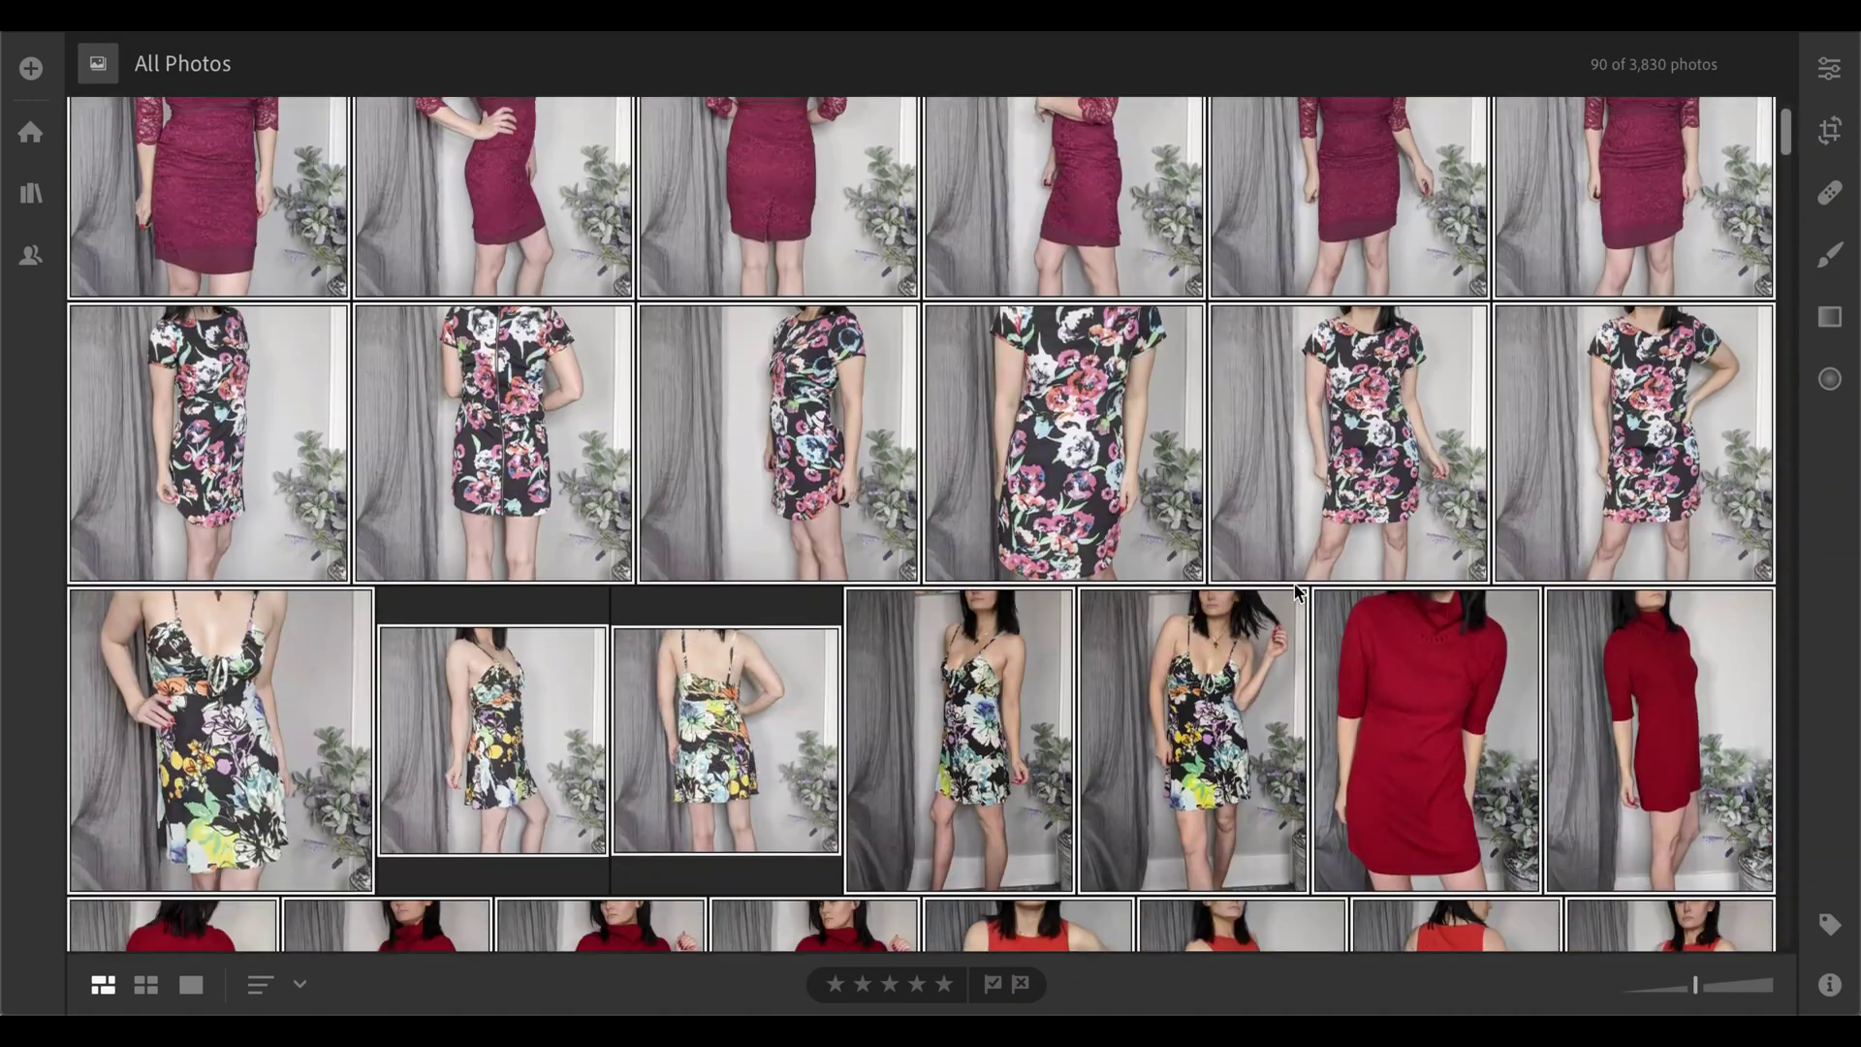
scroll(1297, 592, "down", 5)
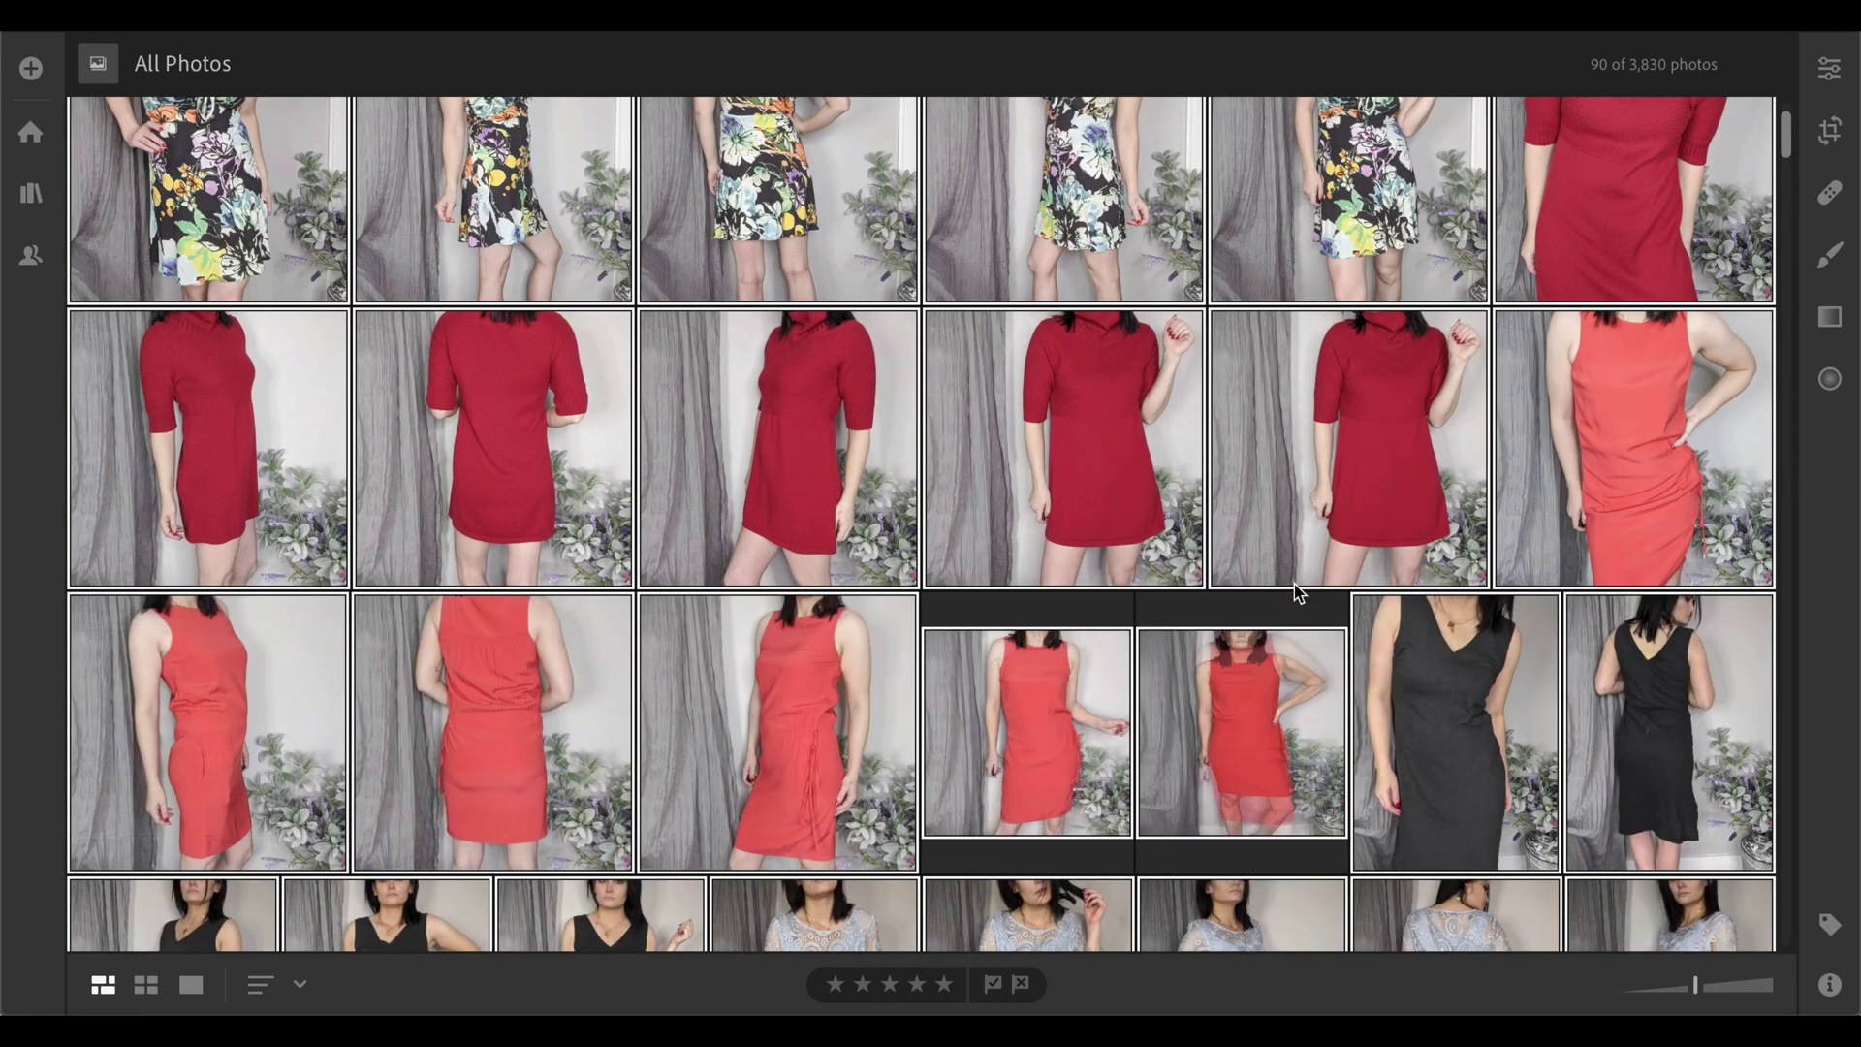
scroll(1297, 591, "down", 6)
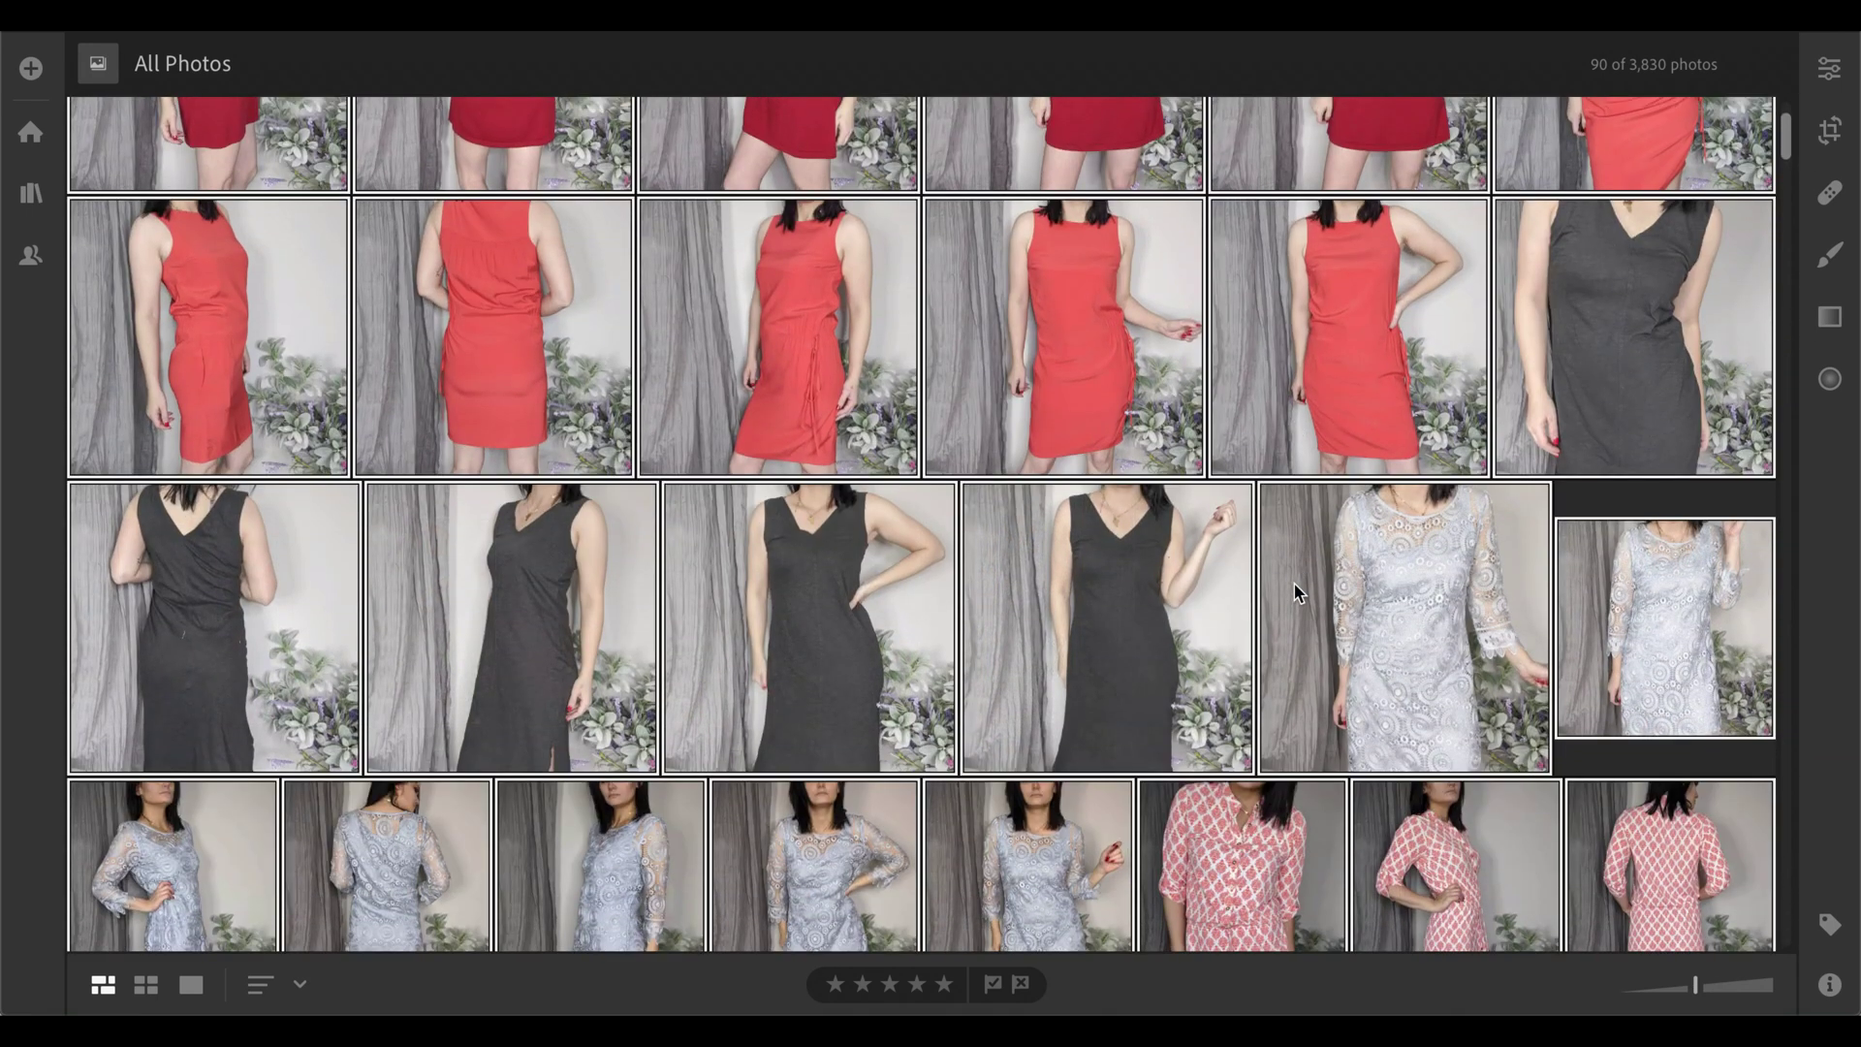
scroll(1296, 591, "down", 5)
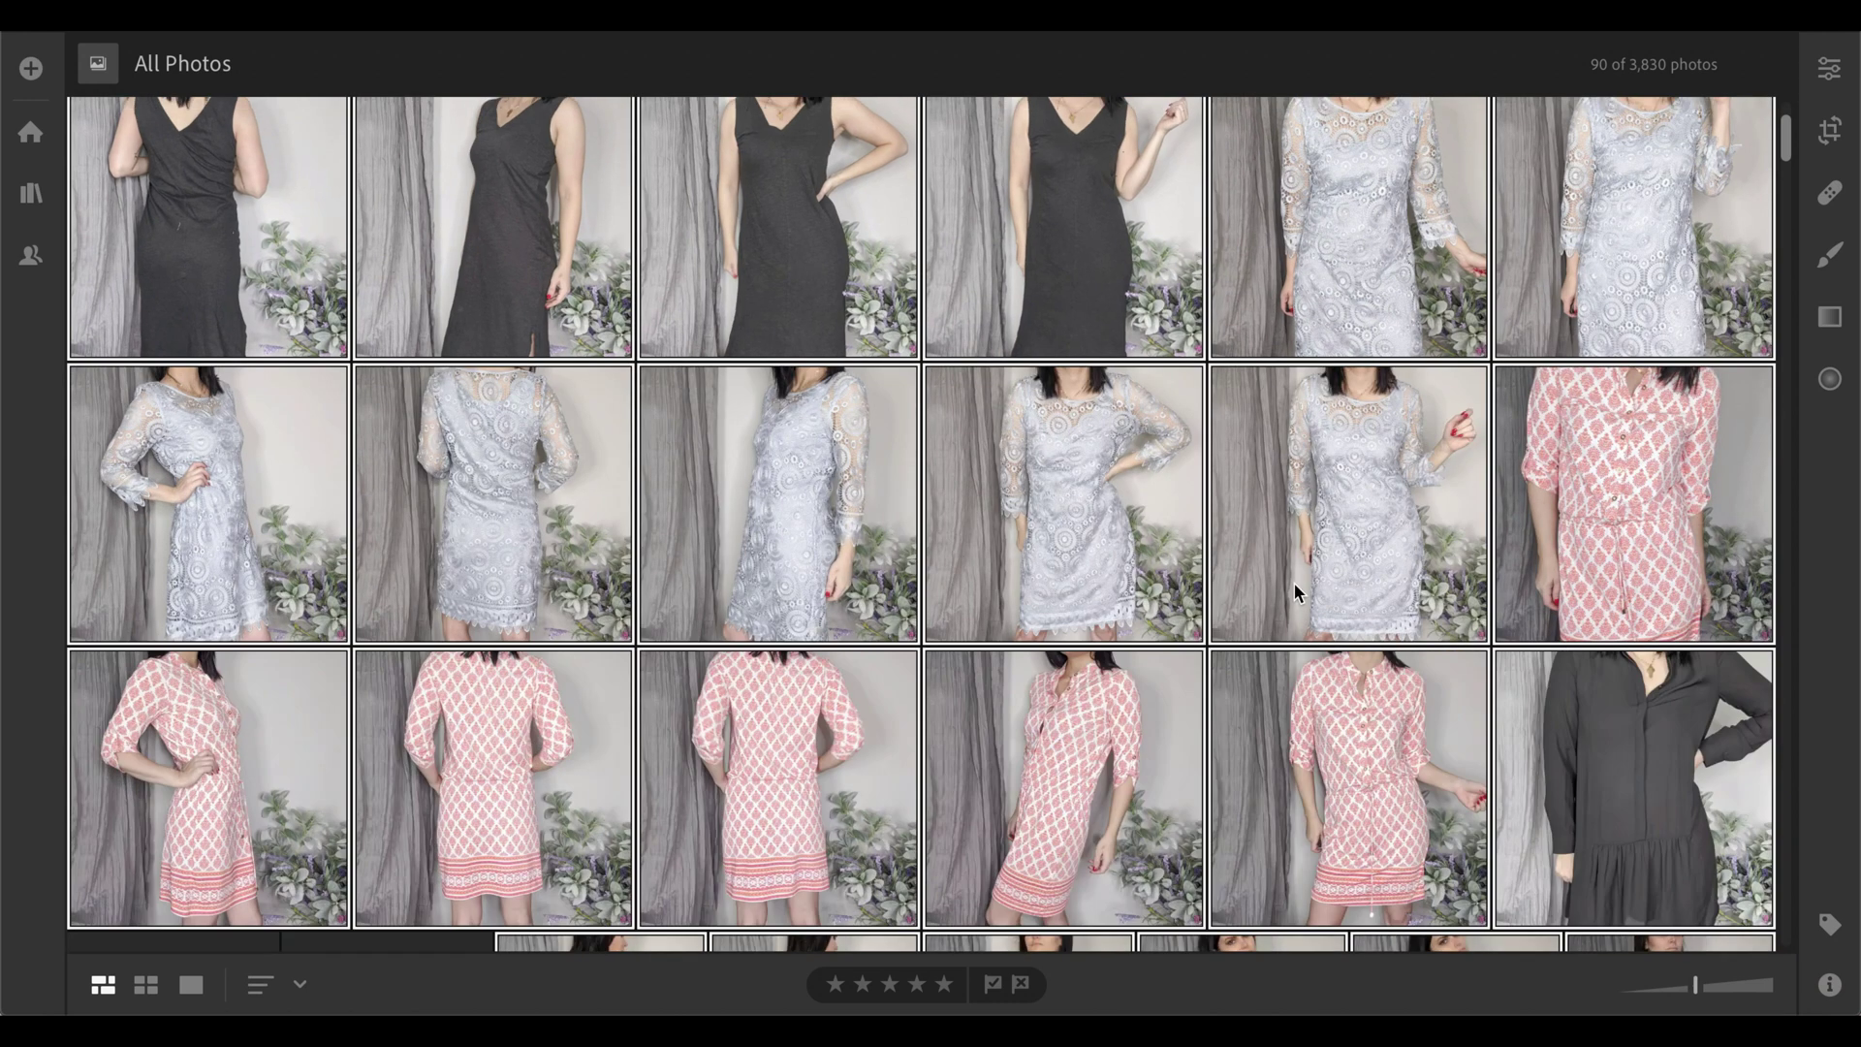
scroll(1294, 583, "down", 4)
scroll(1296, 591, "down", 1)
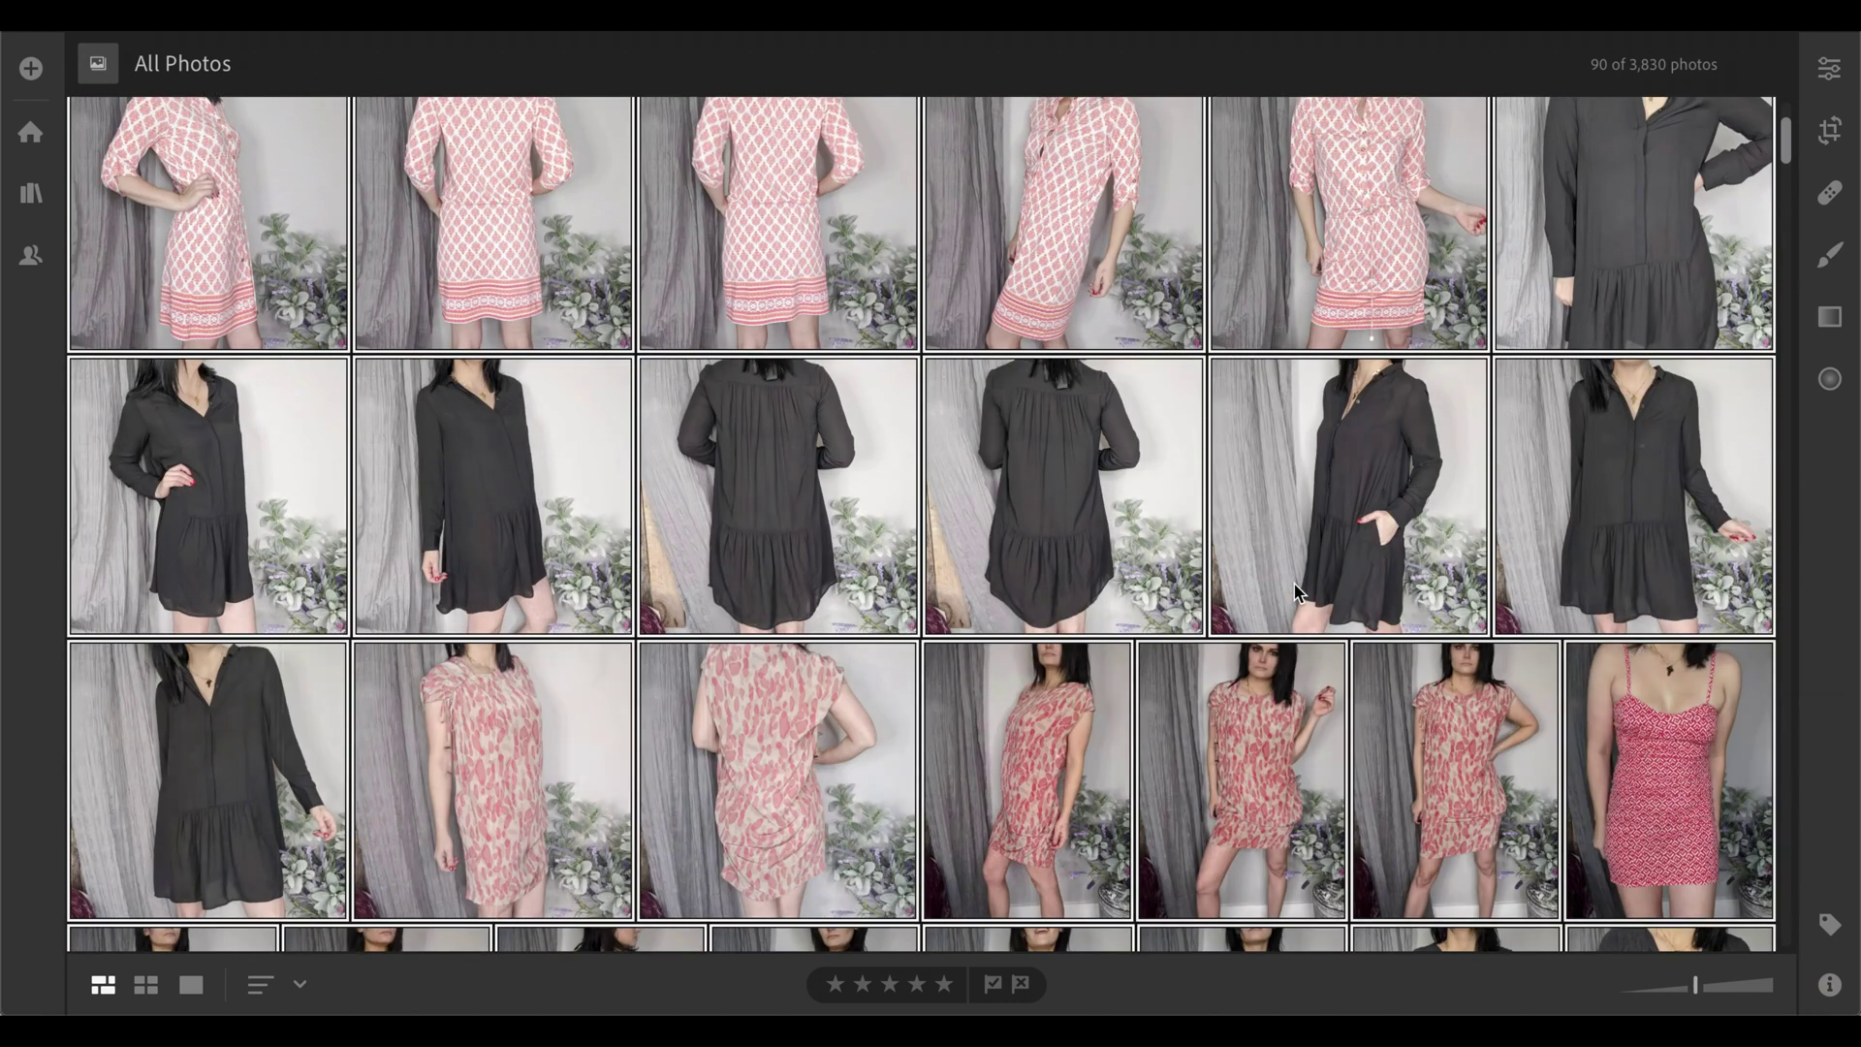
scroll(1297, 591, "down", 5)
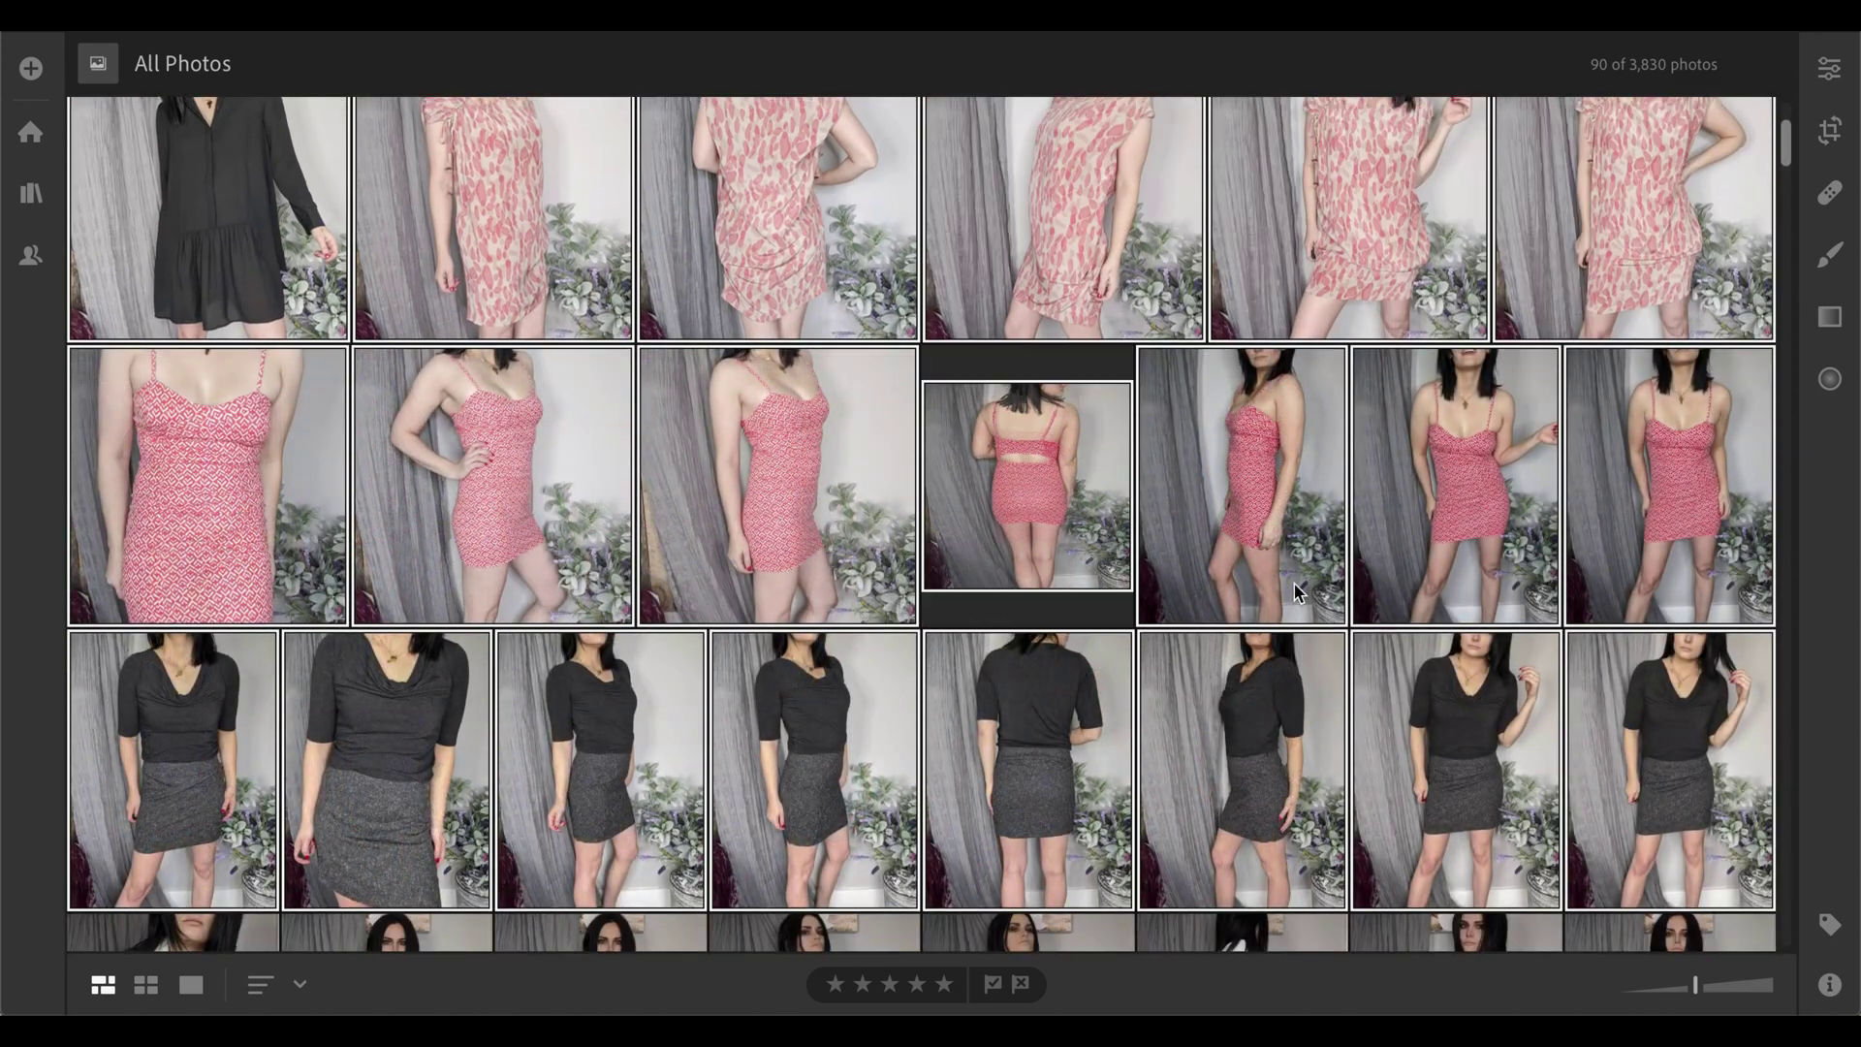
scroll(1297, 591, "down", 1)
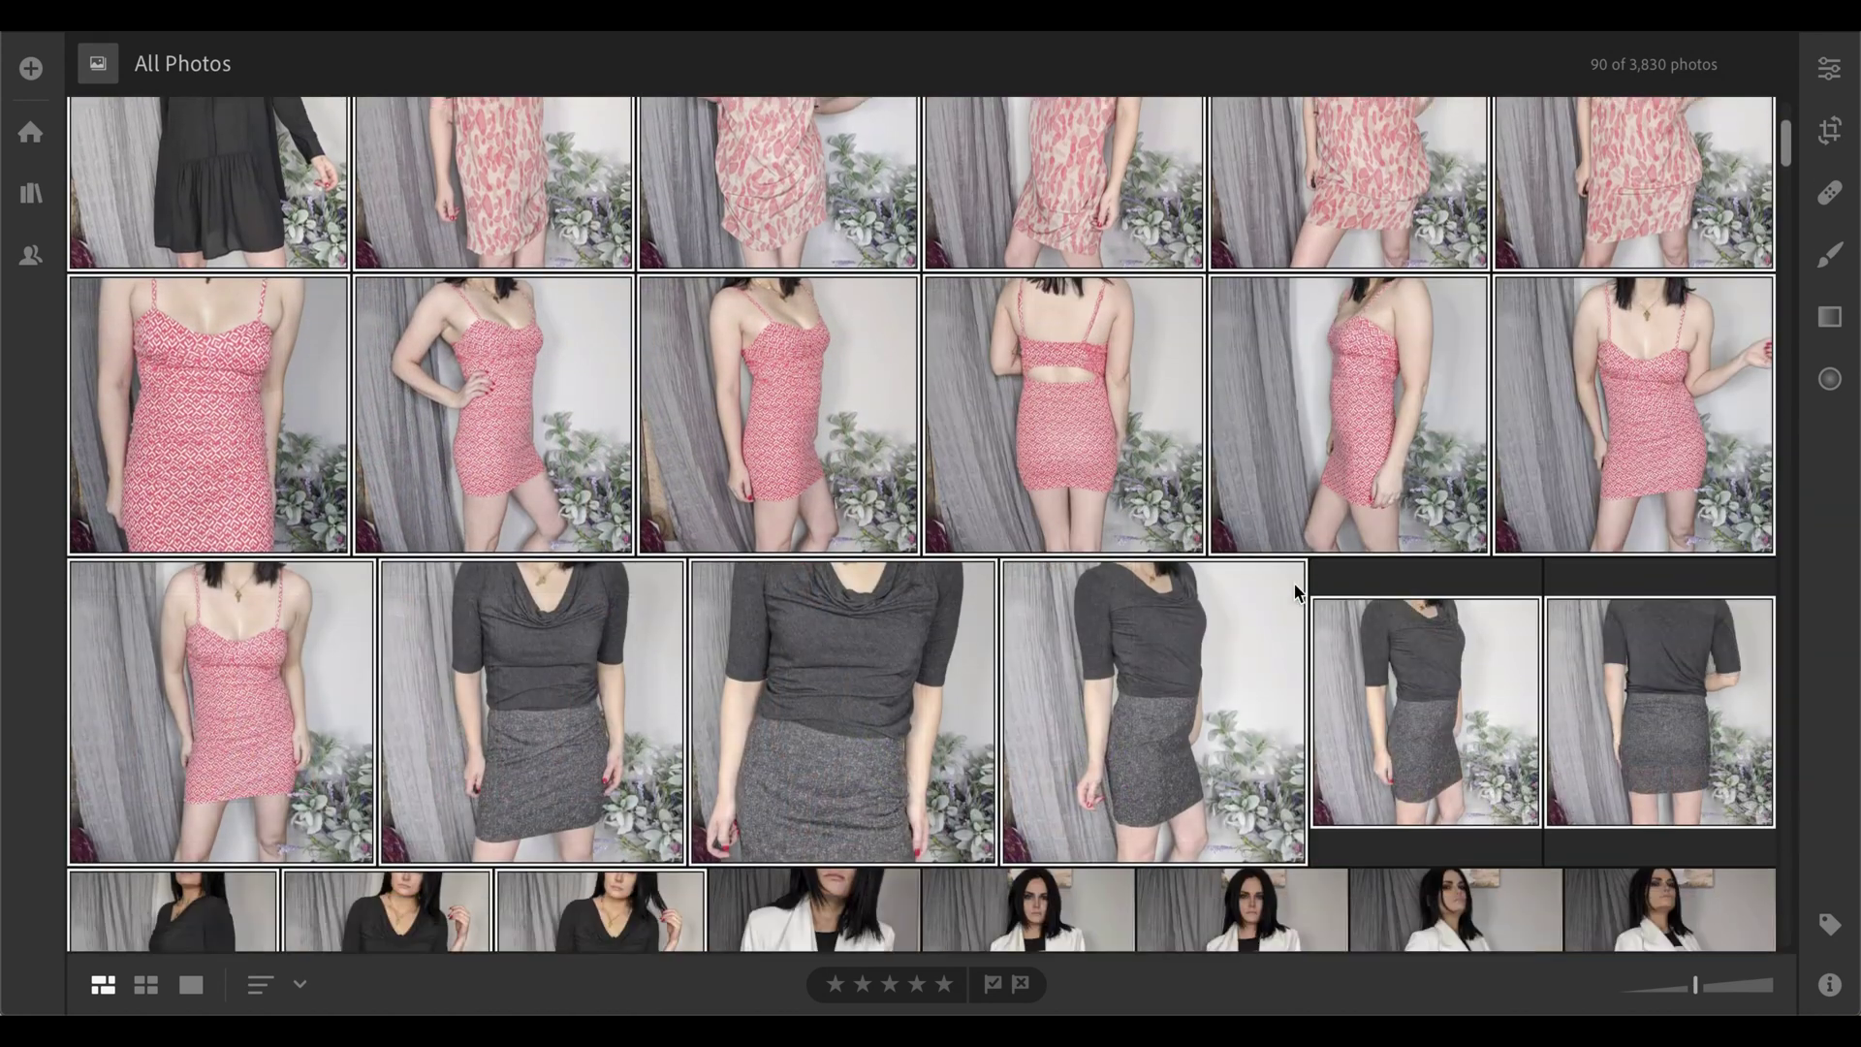
scroll(1296, 591, "down", 2)
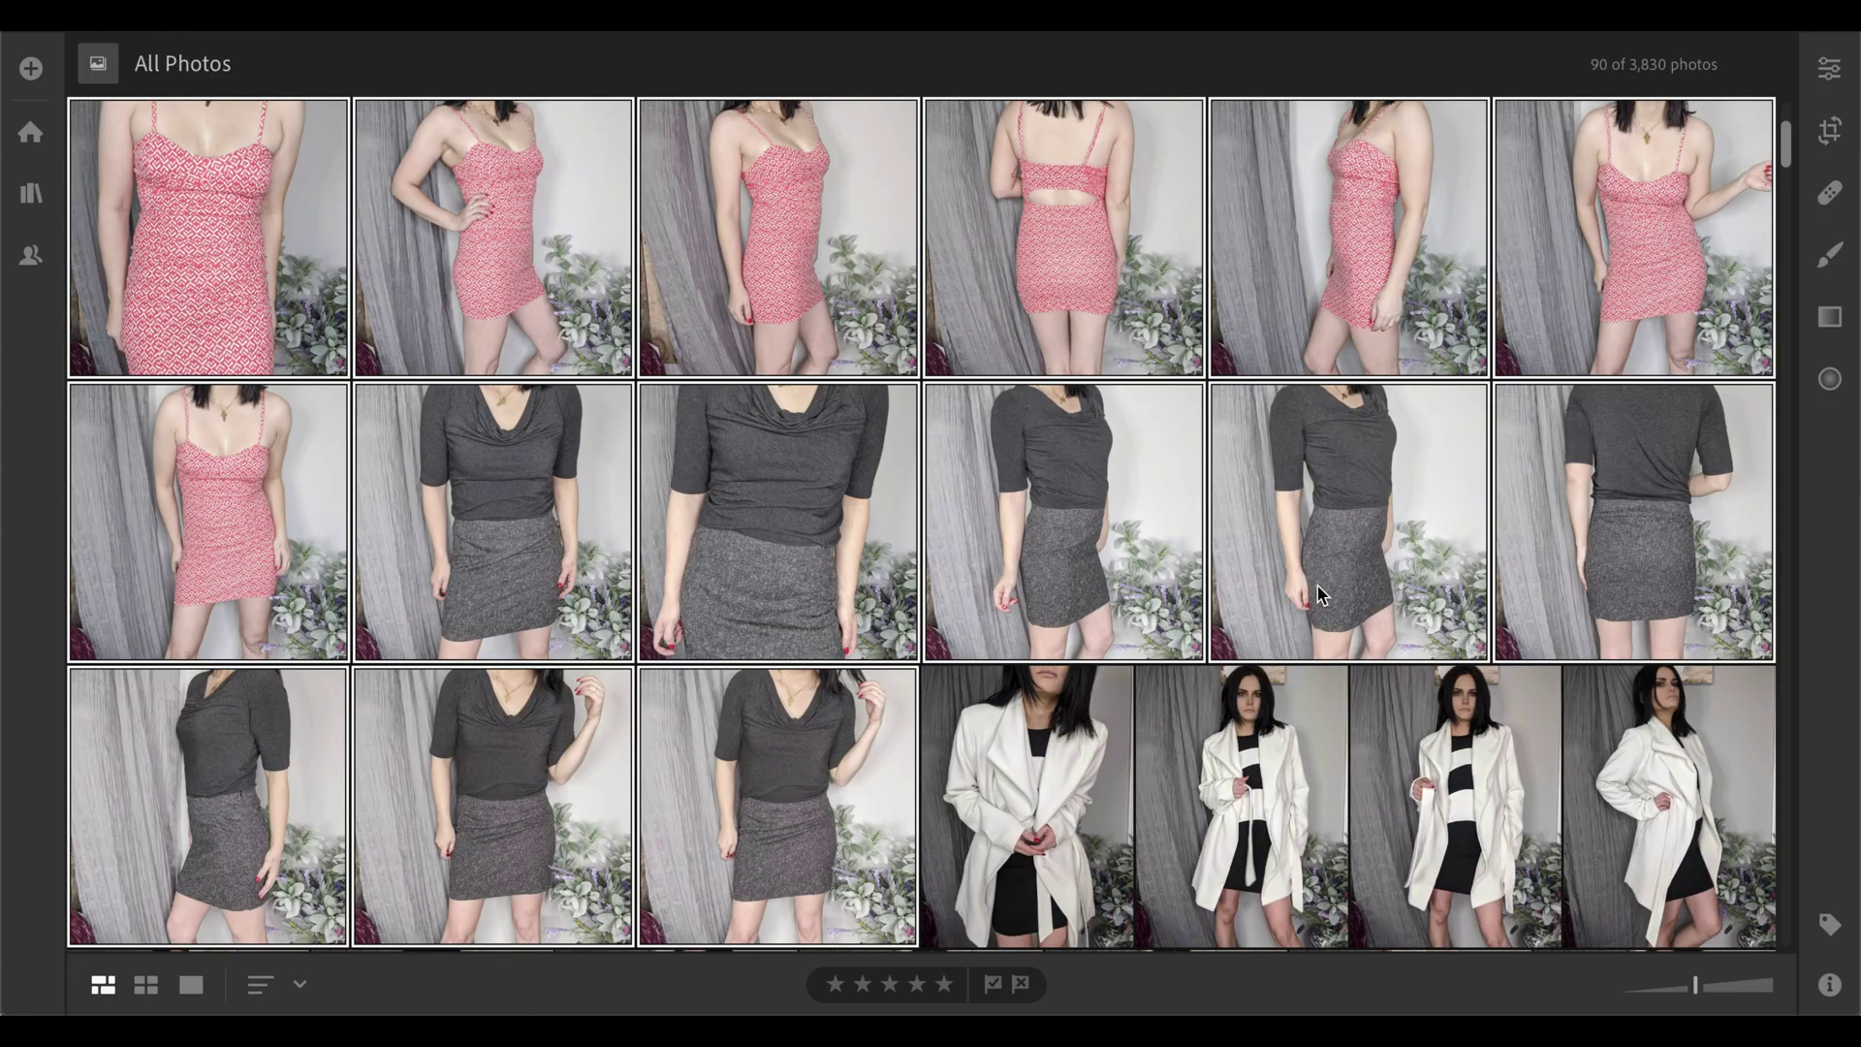
scroll(1320, 594, "down", 6)
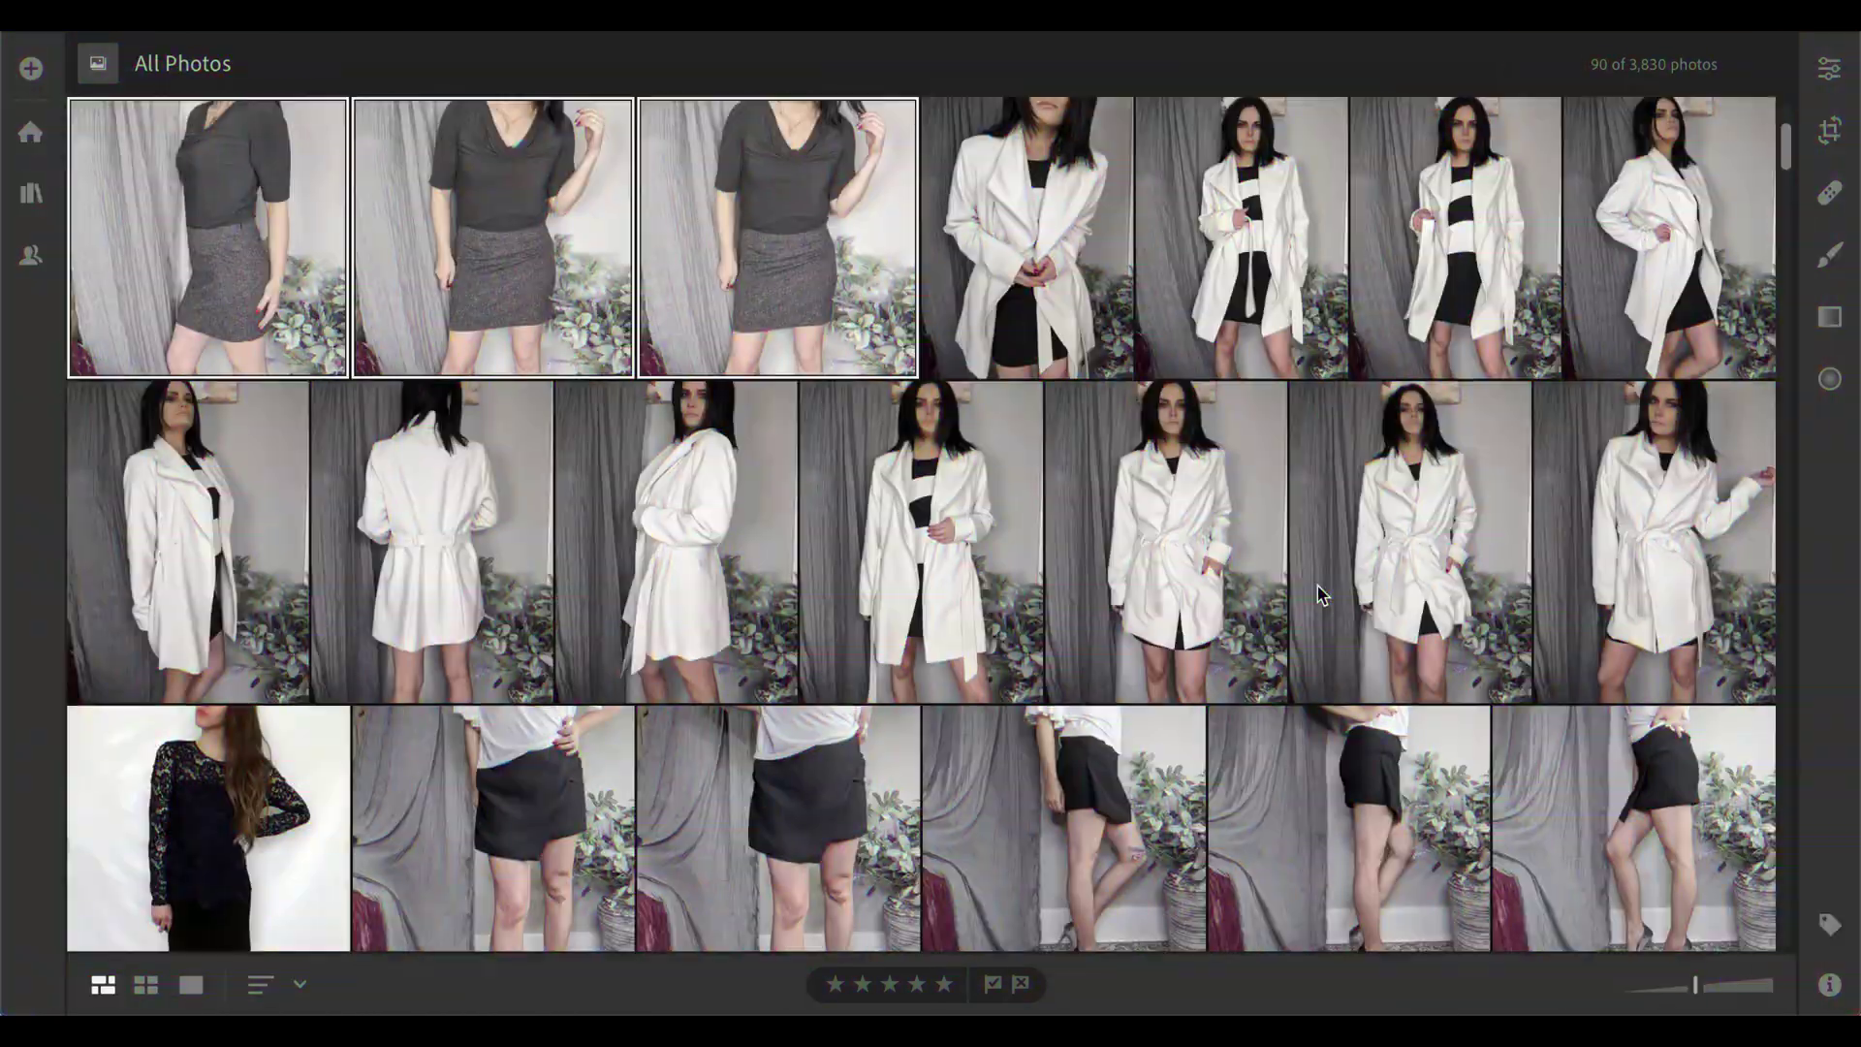
scroll(1320, 594, "up", 3)
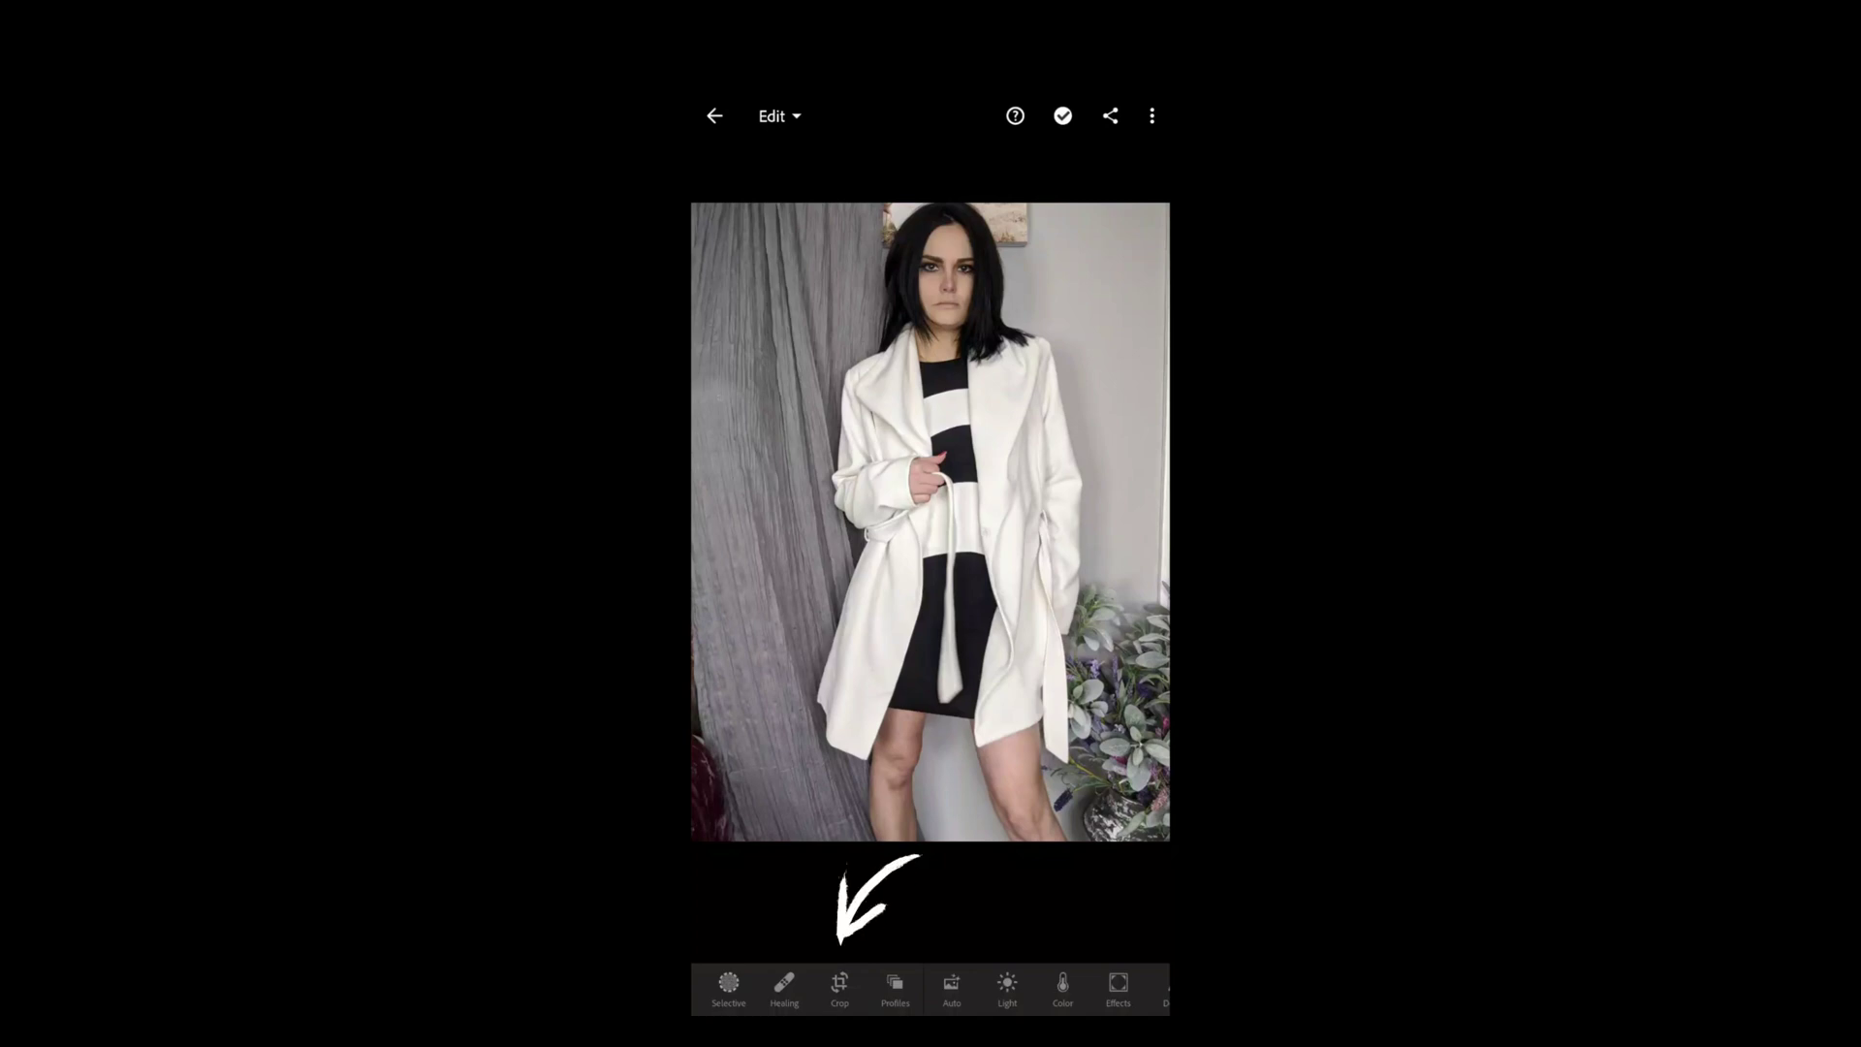
Step: Crop the white-coat photo to a 1x1 square
left_click(839, 989)
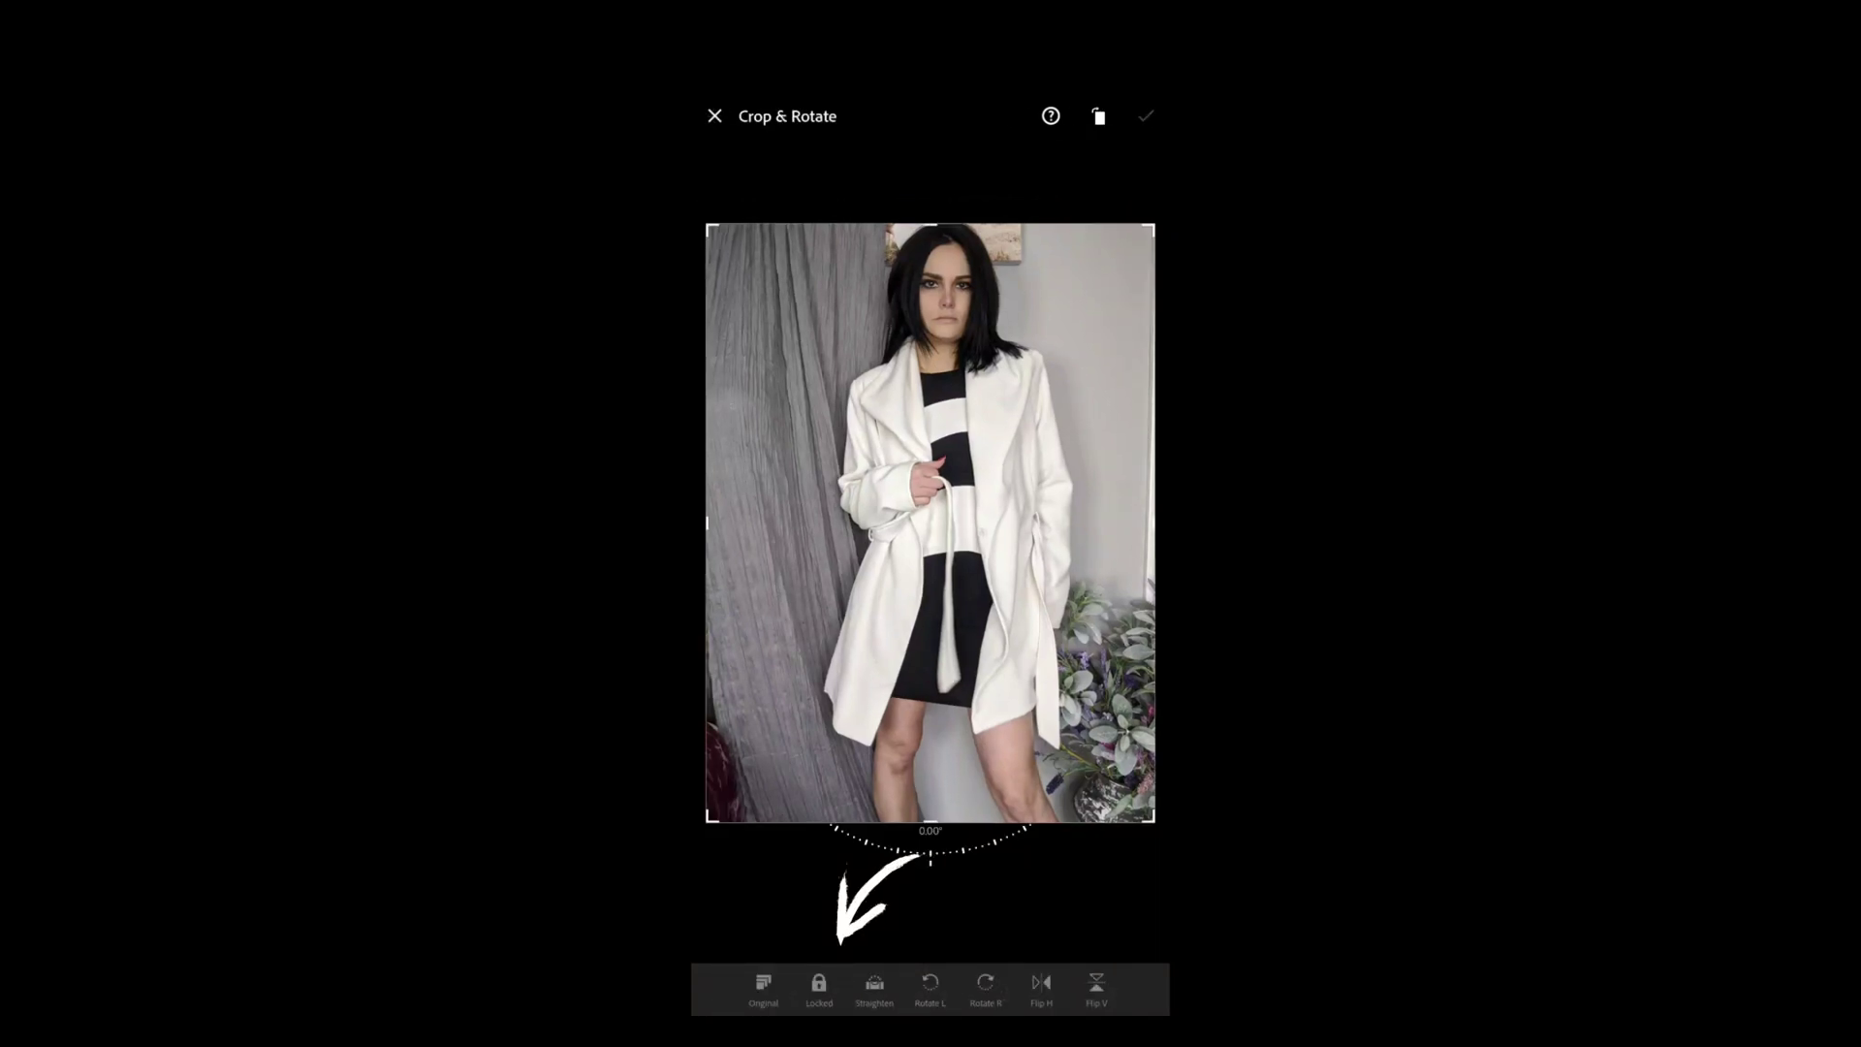
left_click(762, 988)
left_click(766, 880)
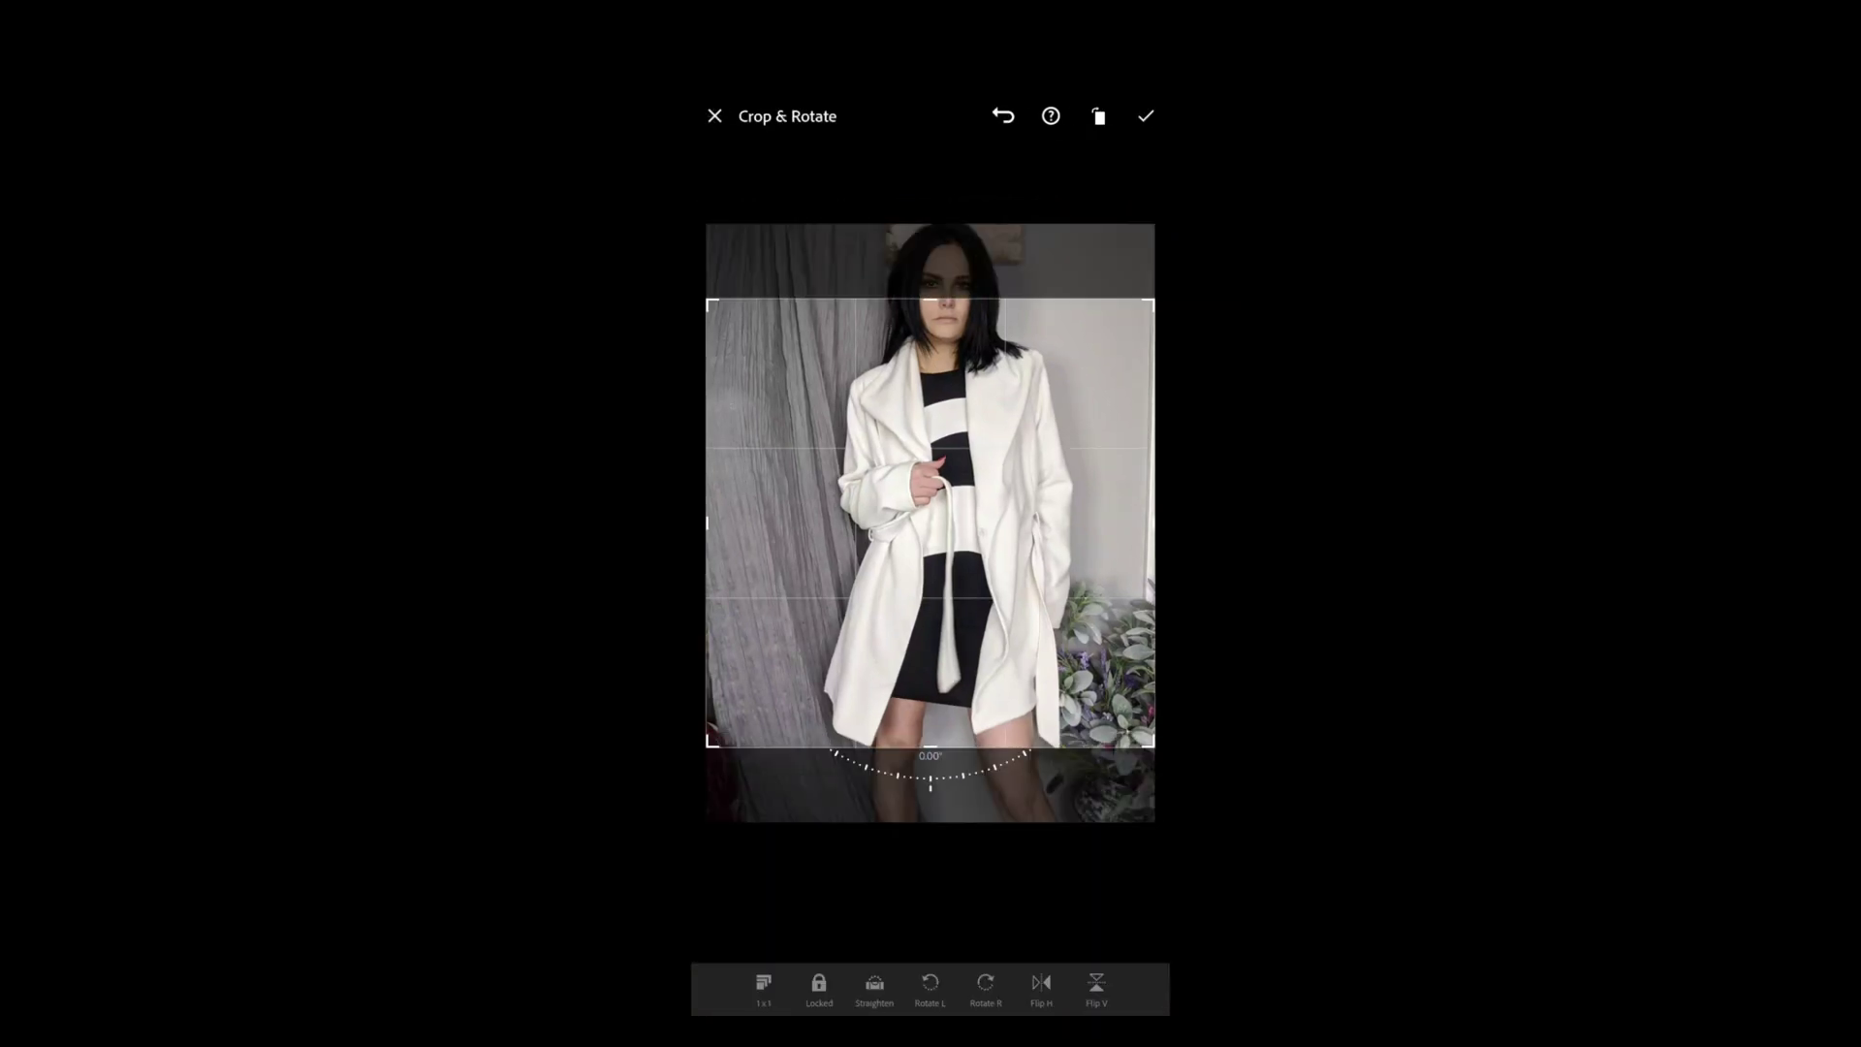
left_click(1145, 115)
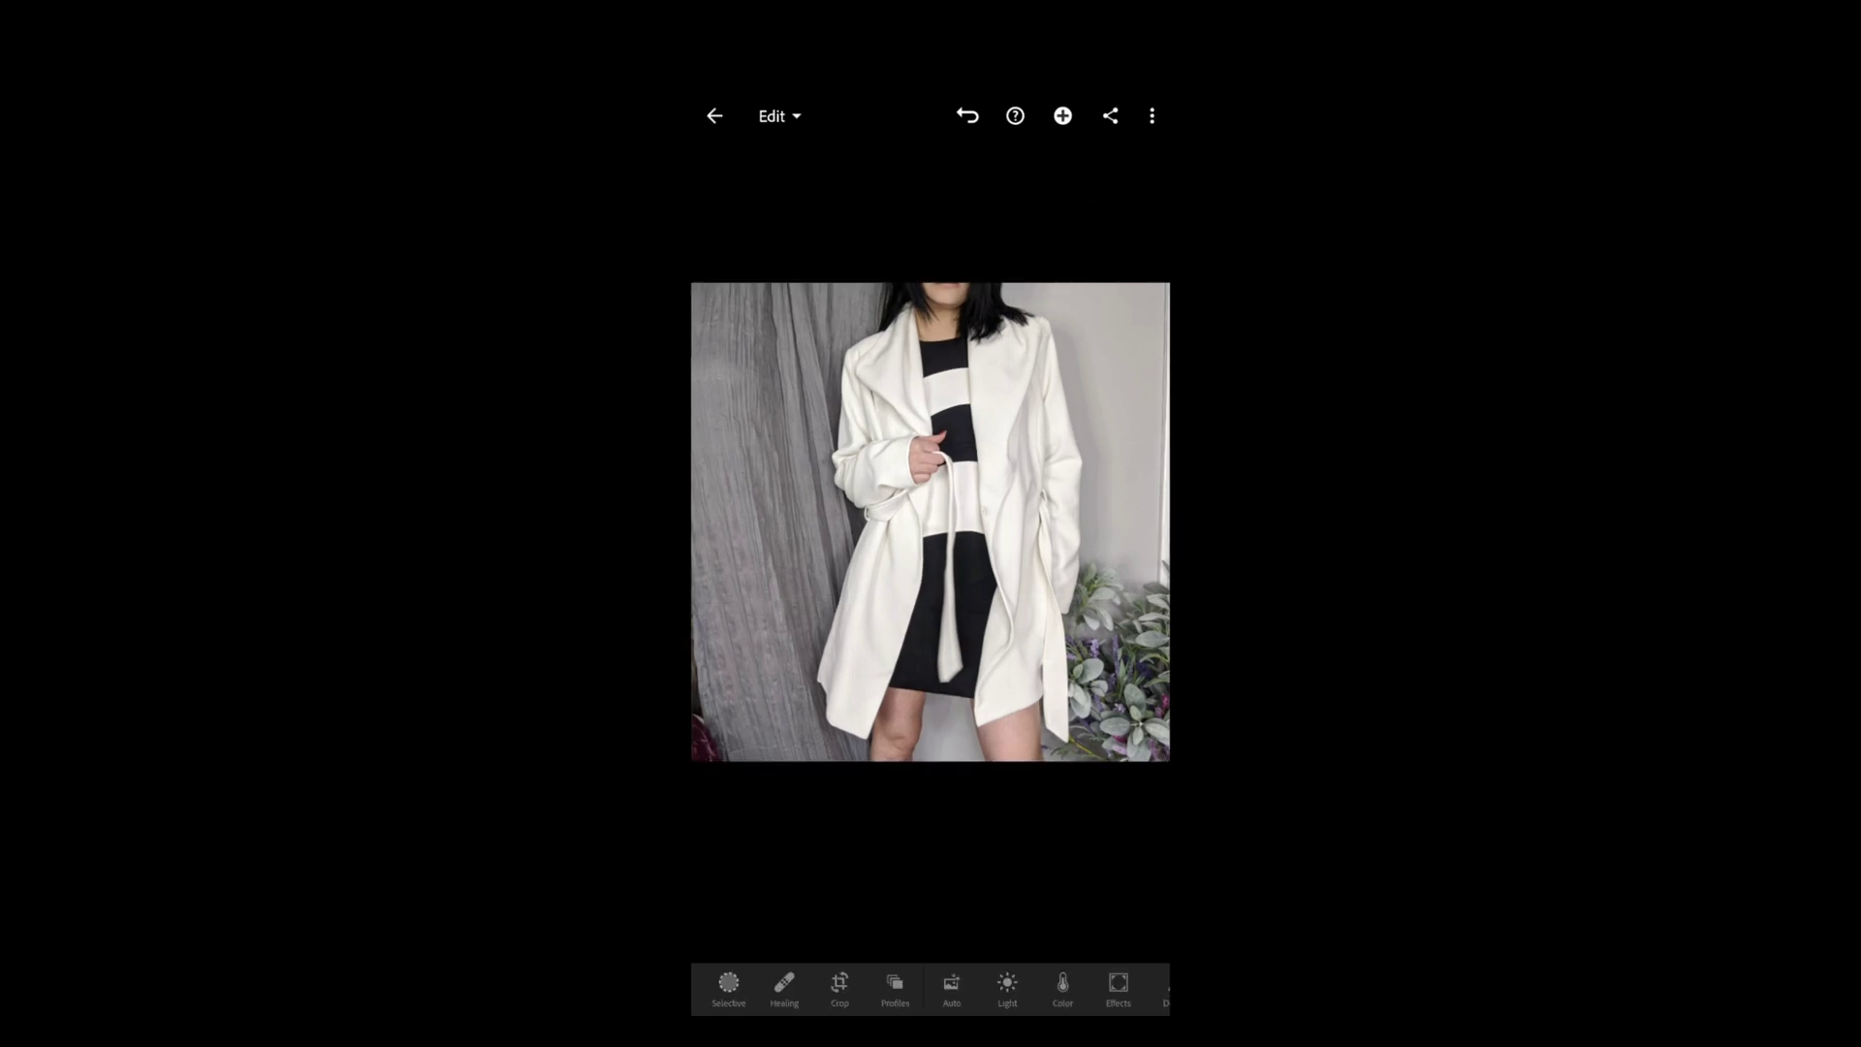
Step: Try presets XoR1.6 and XoR2.2, then apply XoR3.4 and confirm it
scroll(931, 989, "right", 5)
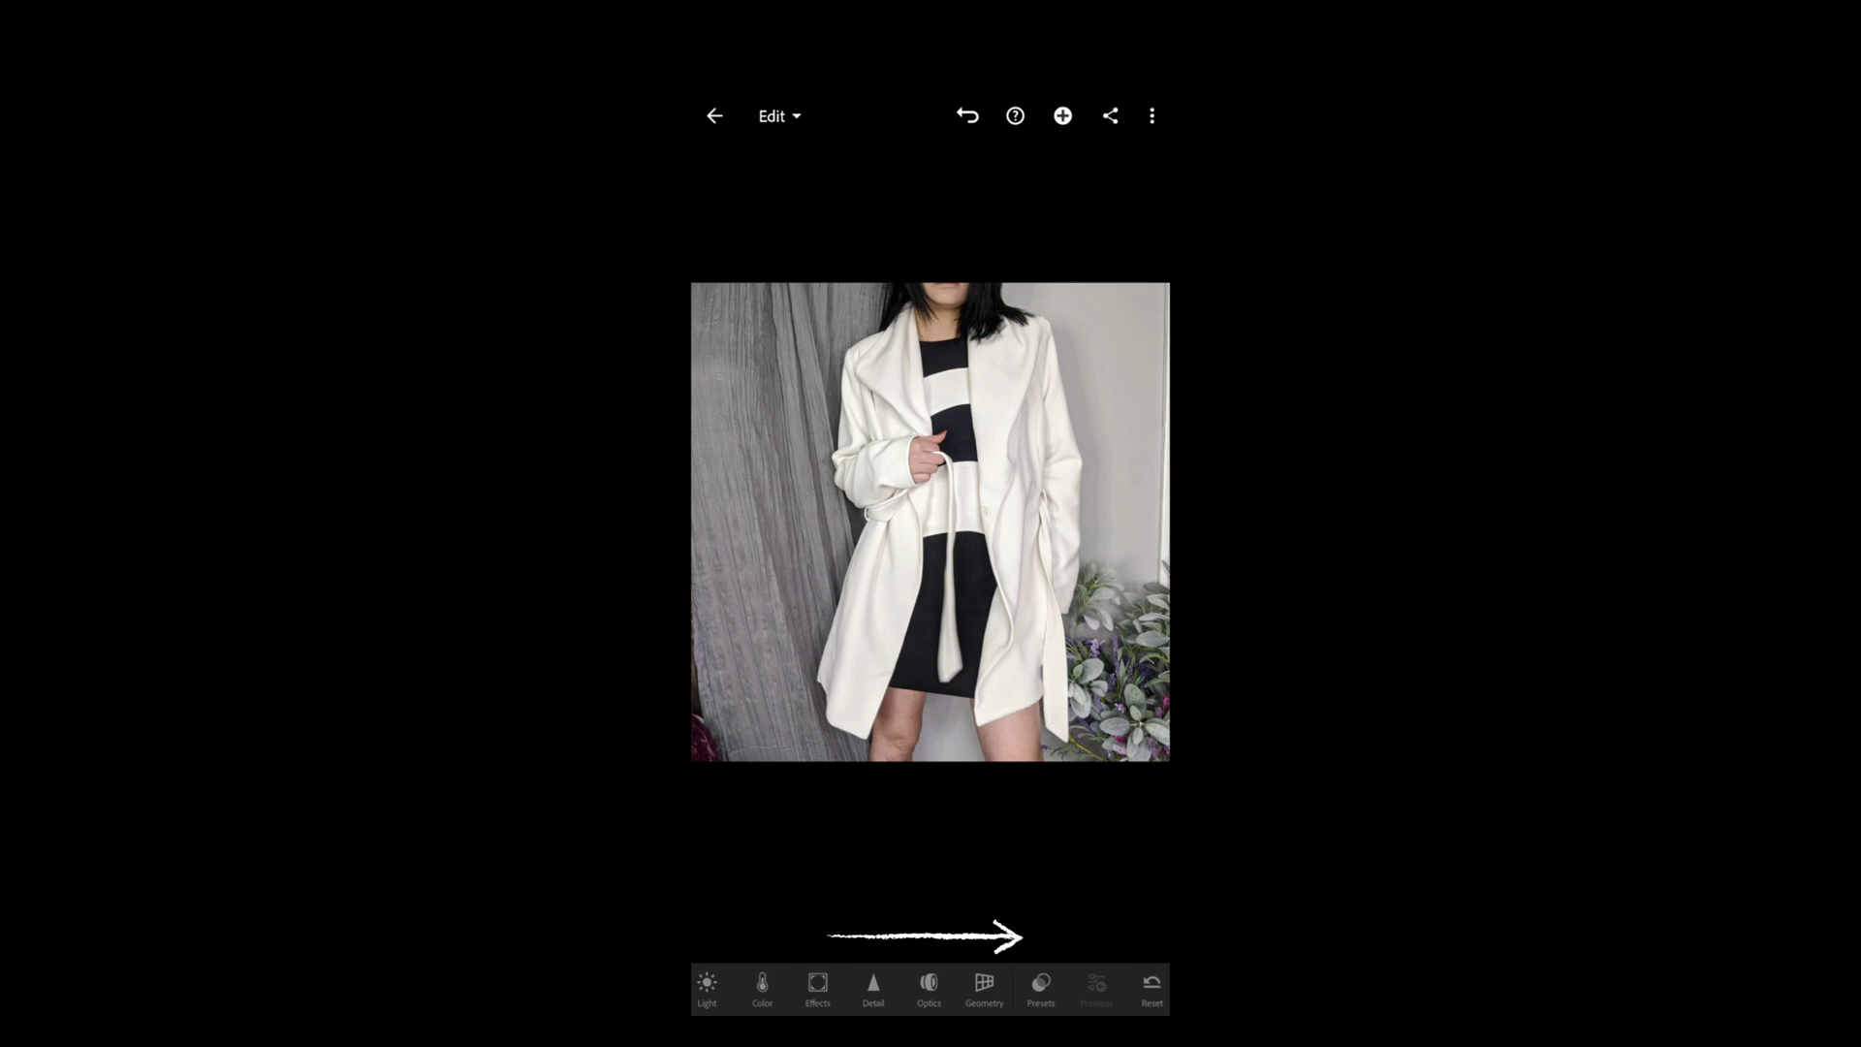
left_click(1041, 989)
scroll(930, 911, "down", 4)
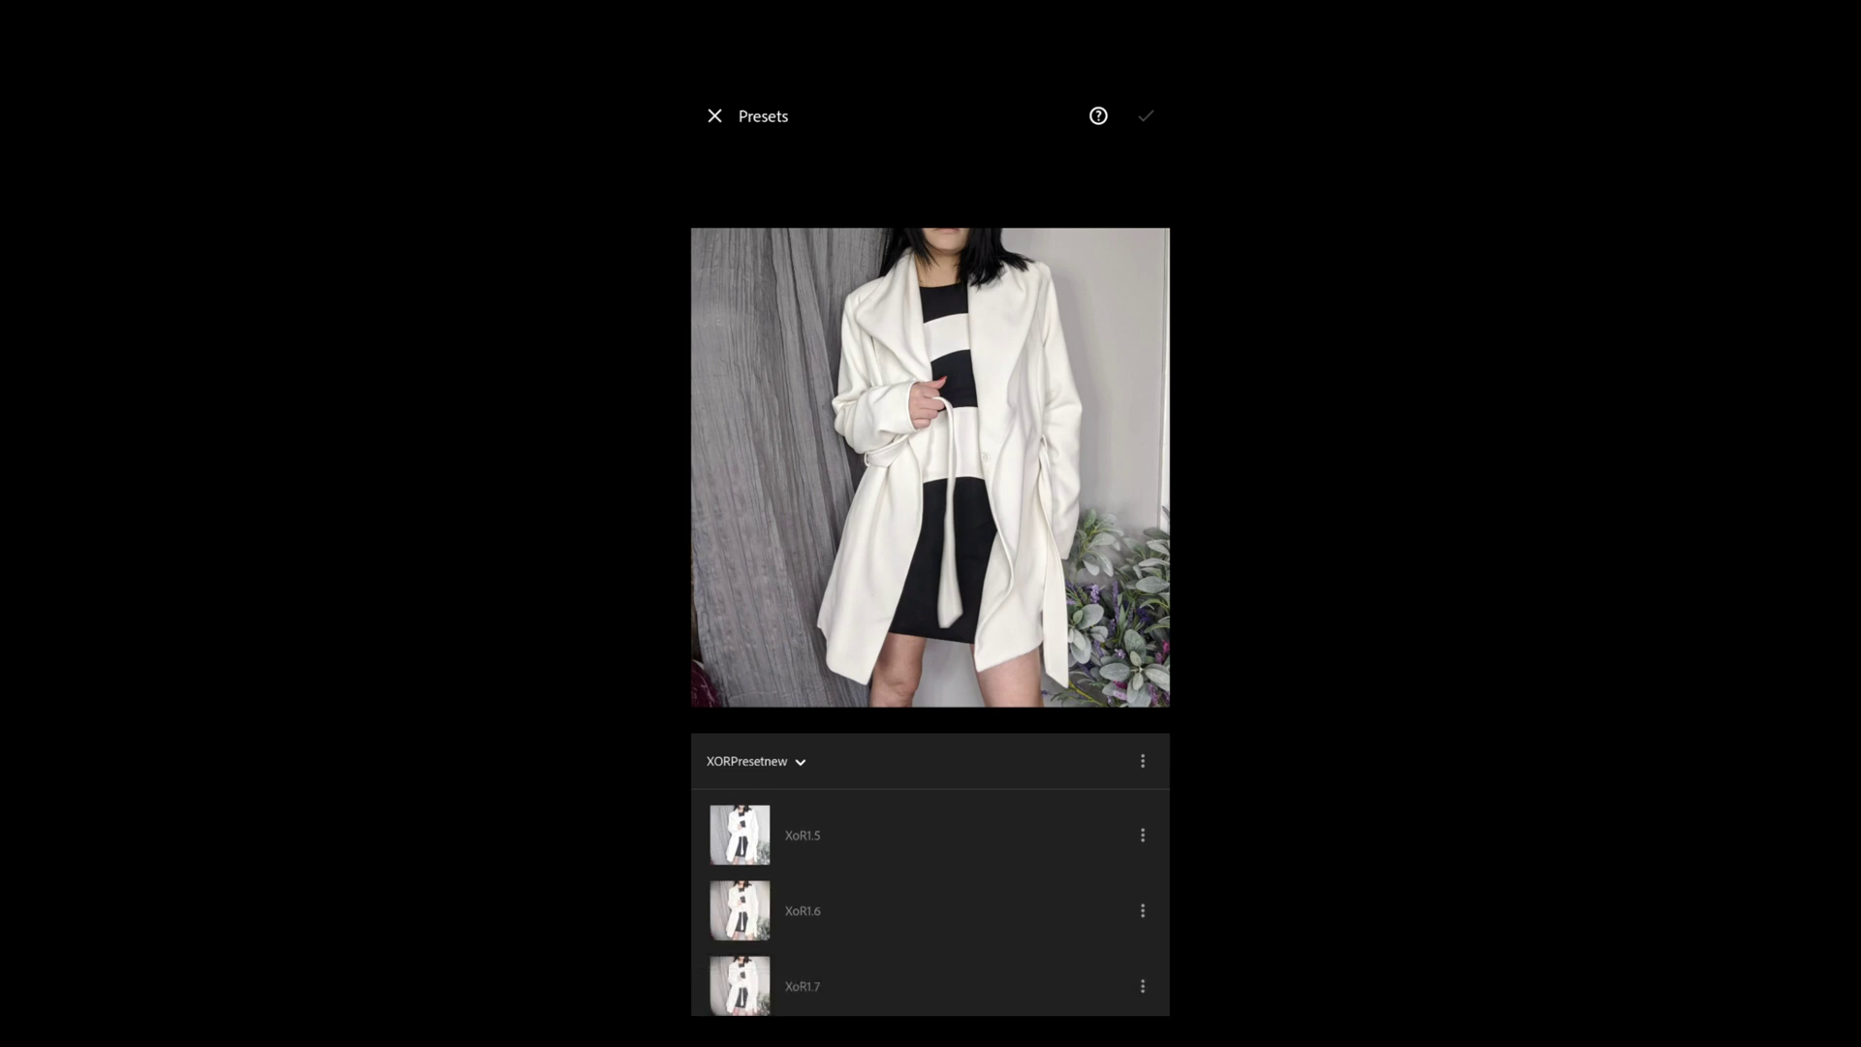
left_click(931, 910)
scroll(930, 911, "down", 3)
left_click(931, 879)
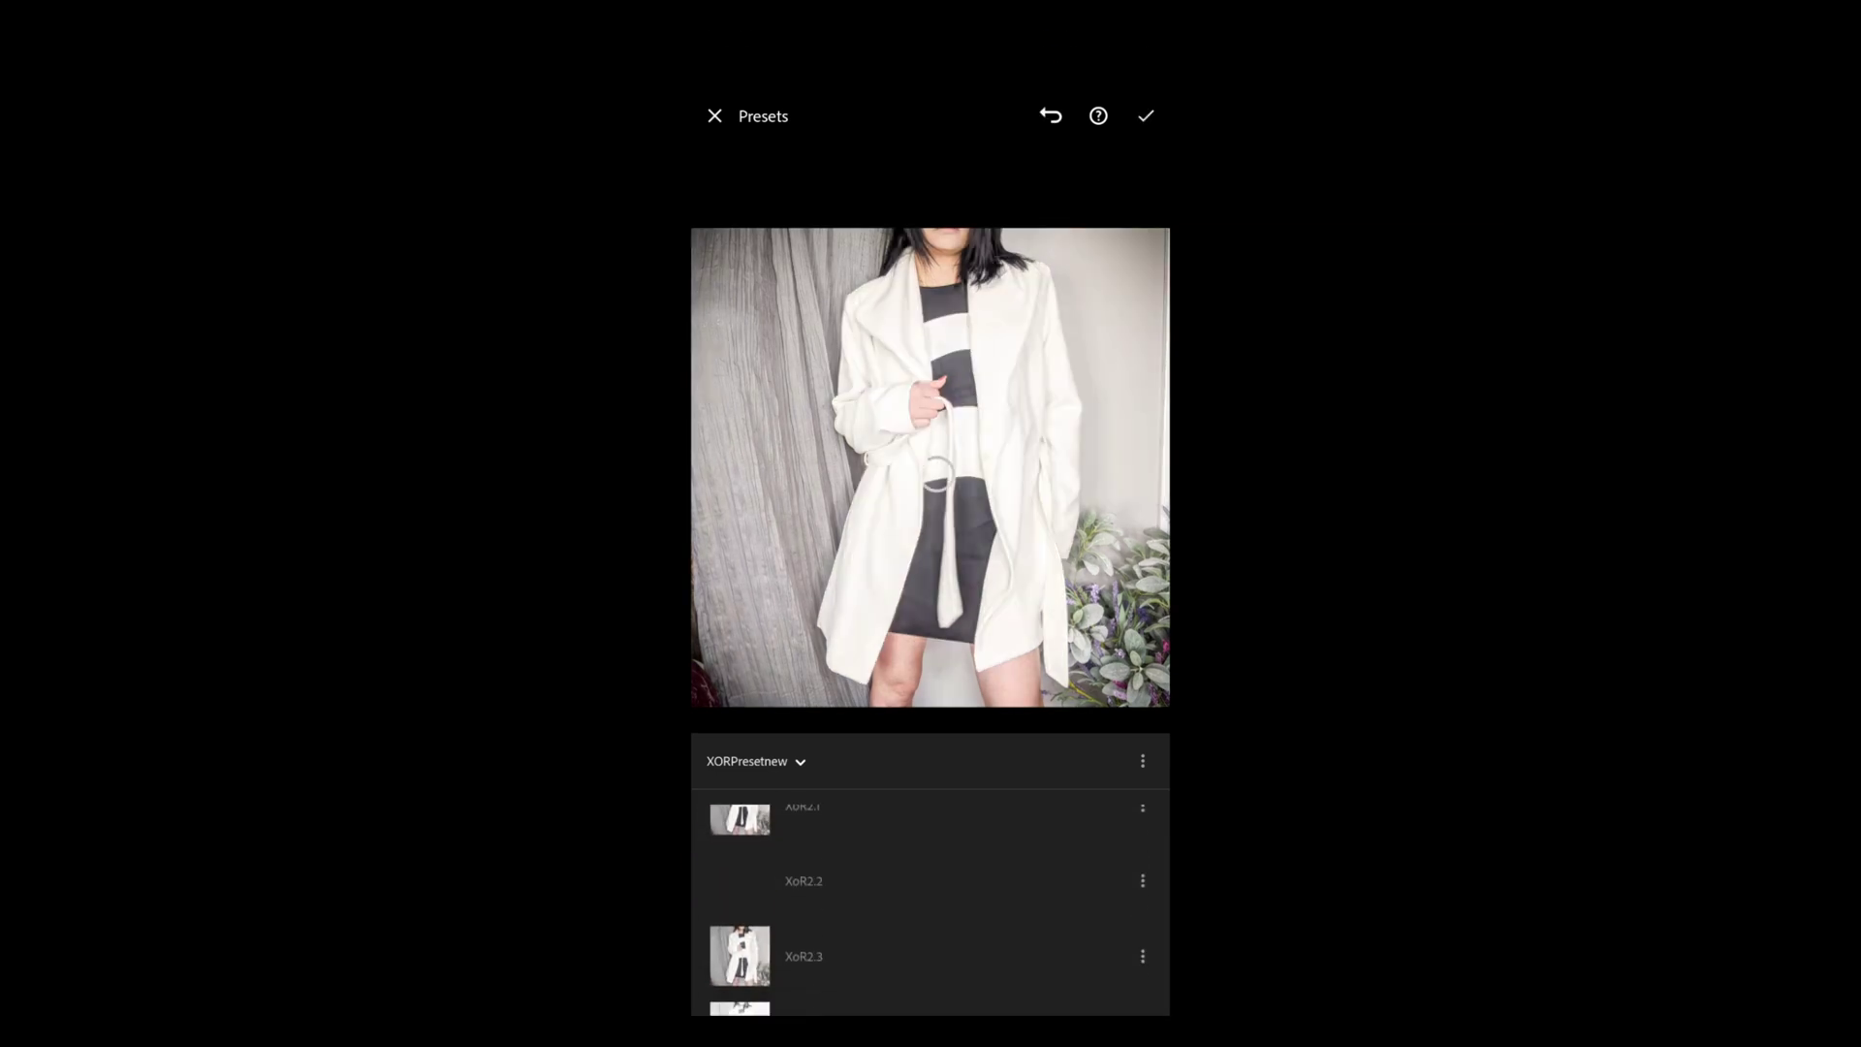
left_click(930, 903)
scroll(930, 911, "down", 2)
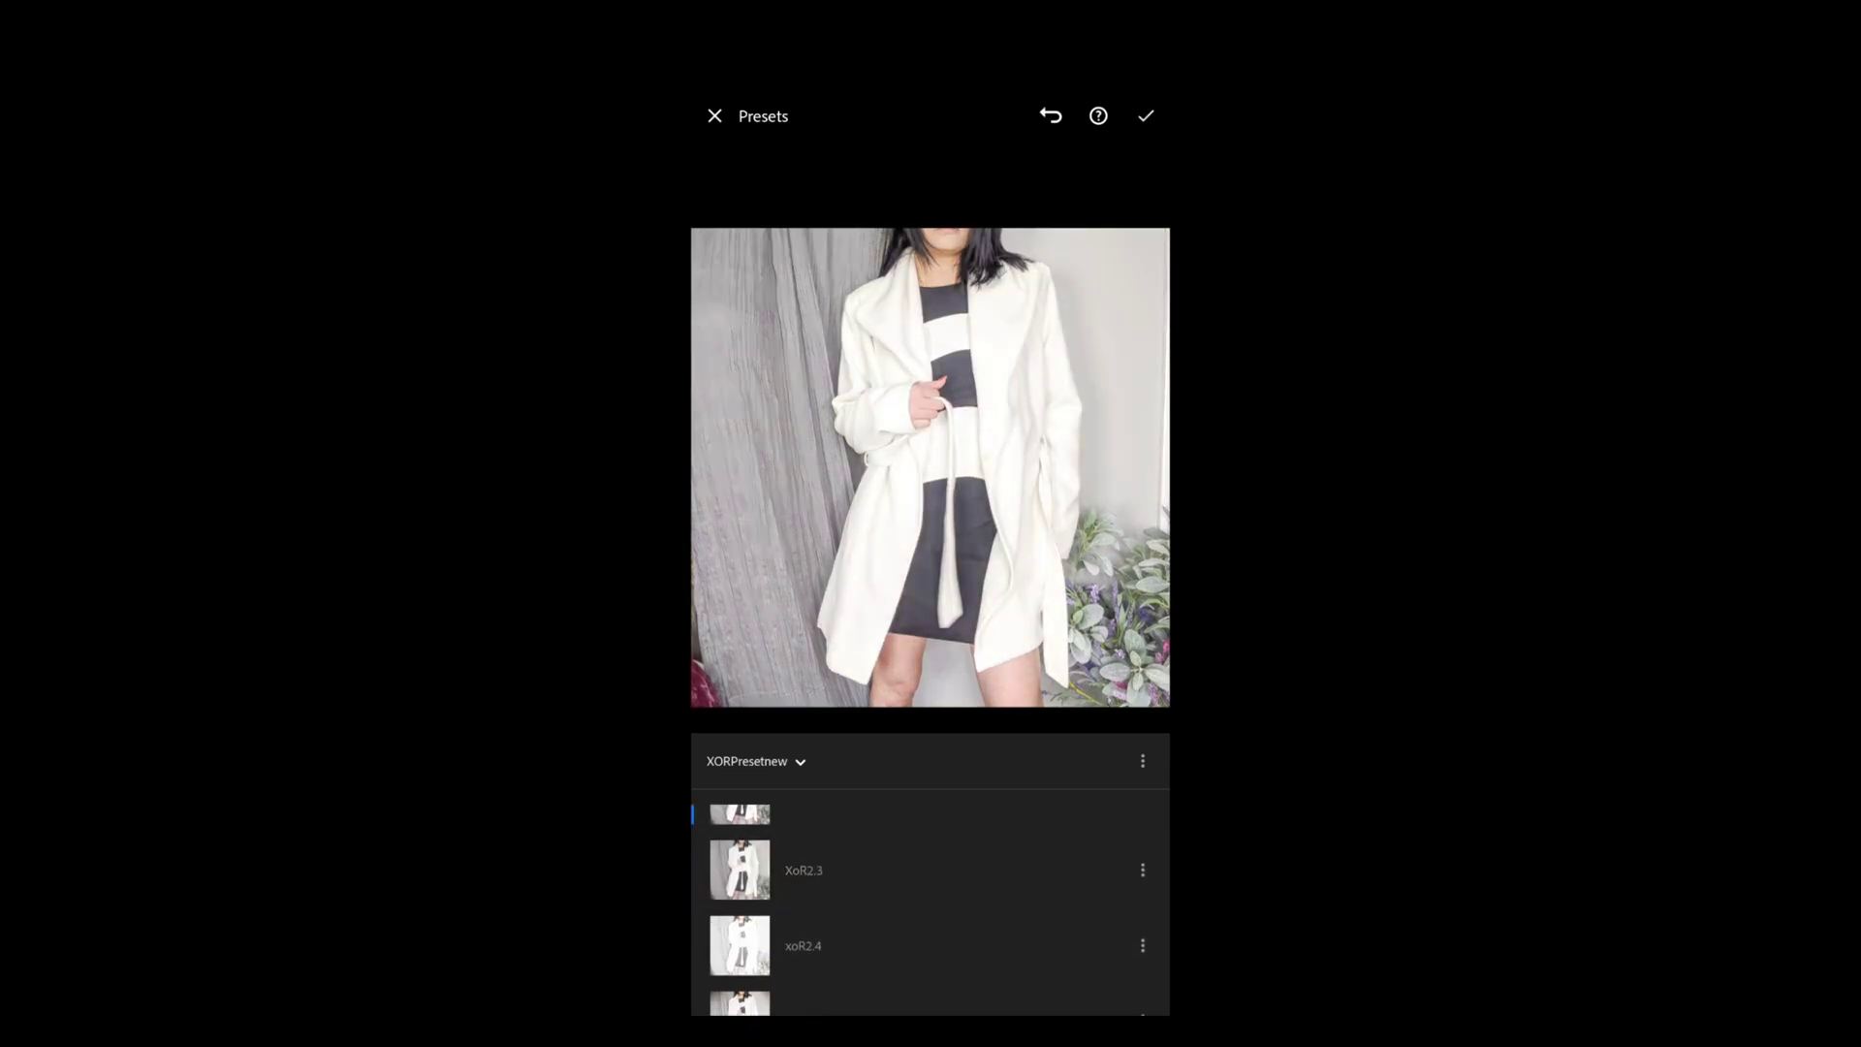
scroll(930, 911, "down", 5)
left_click(930, 841)
left_click(1146, 115)
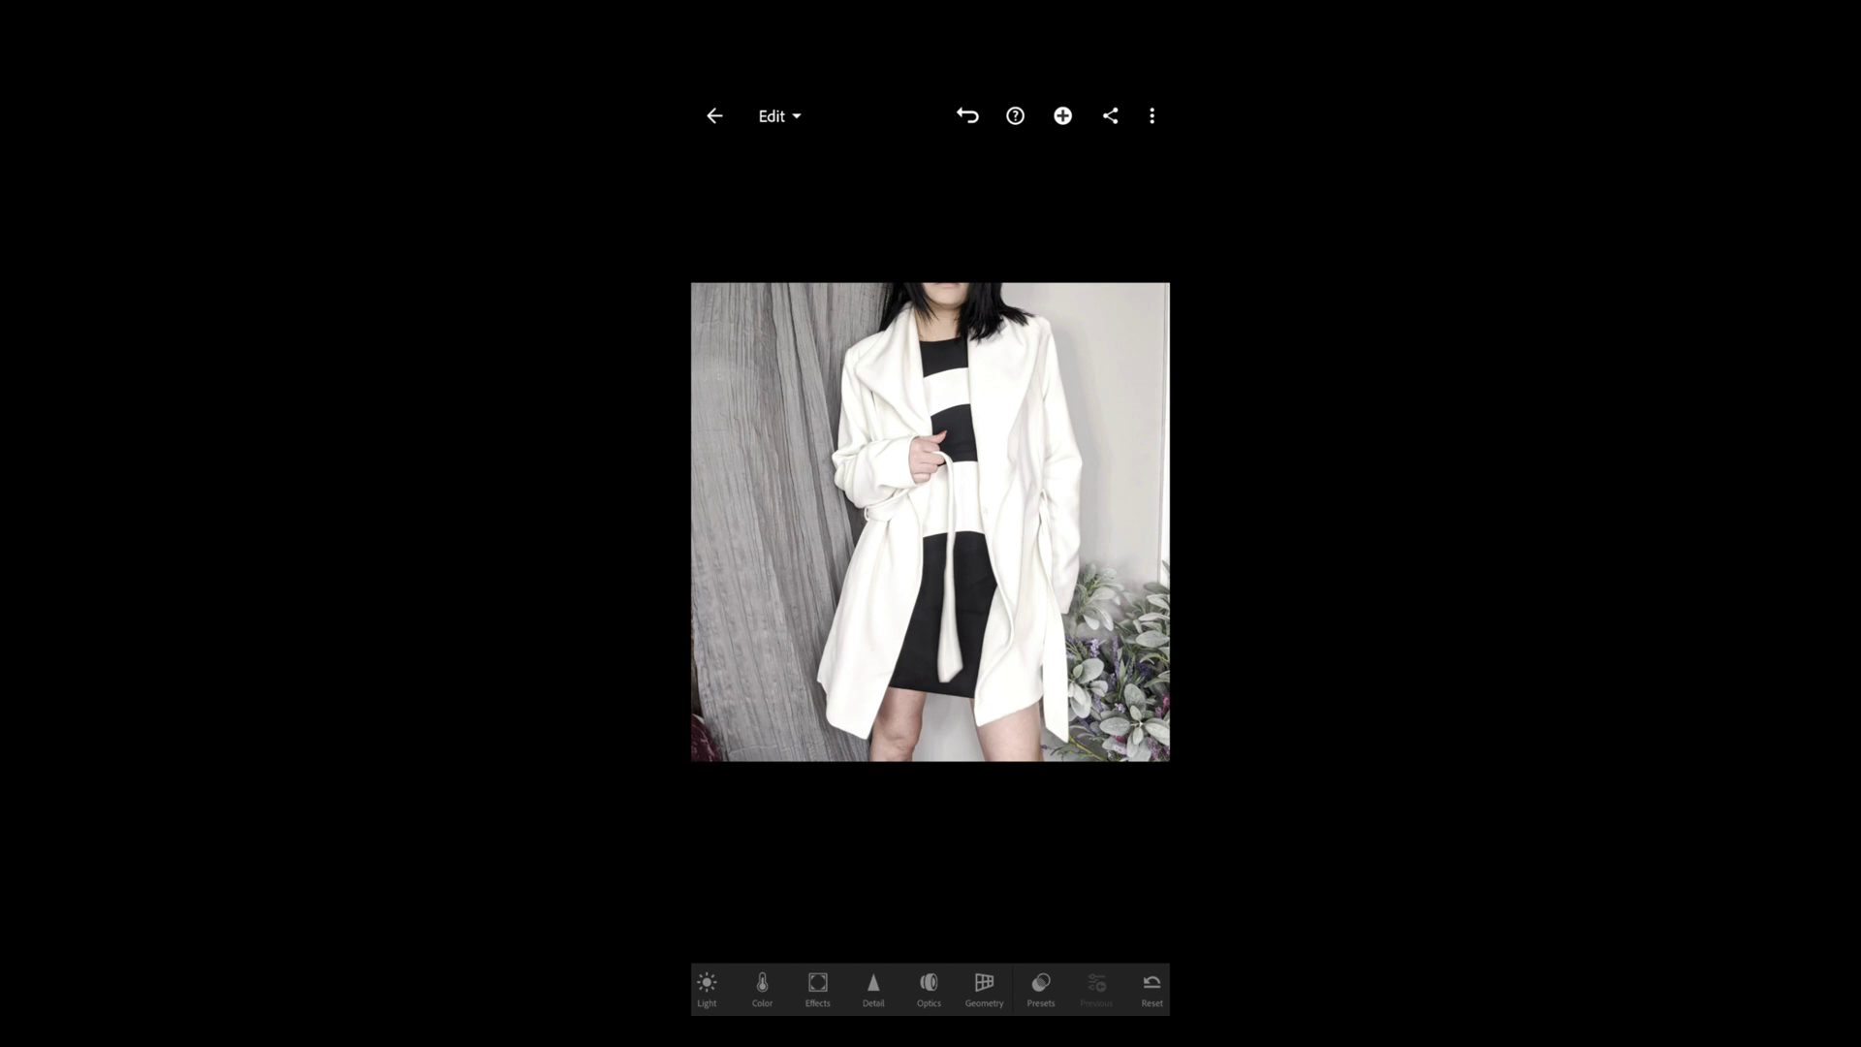
Step: Copy the white-coat photo's edit settings from the ⋮ menu, including Tools and Geometry
left_click(1151, 116)
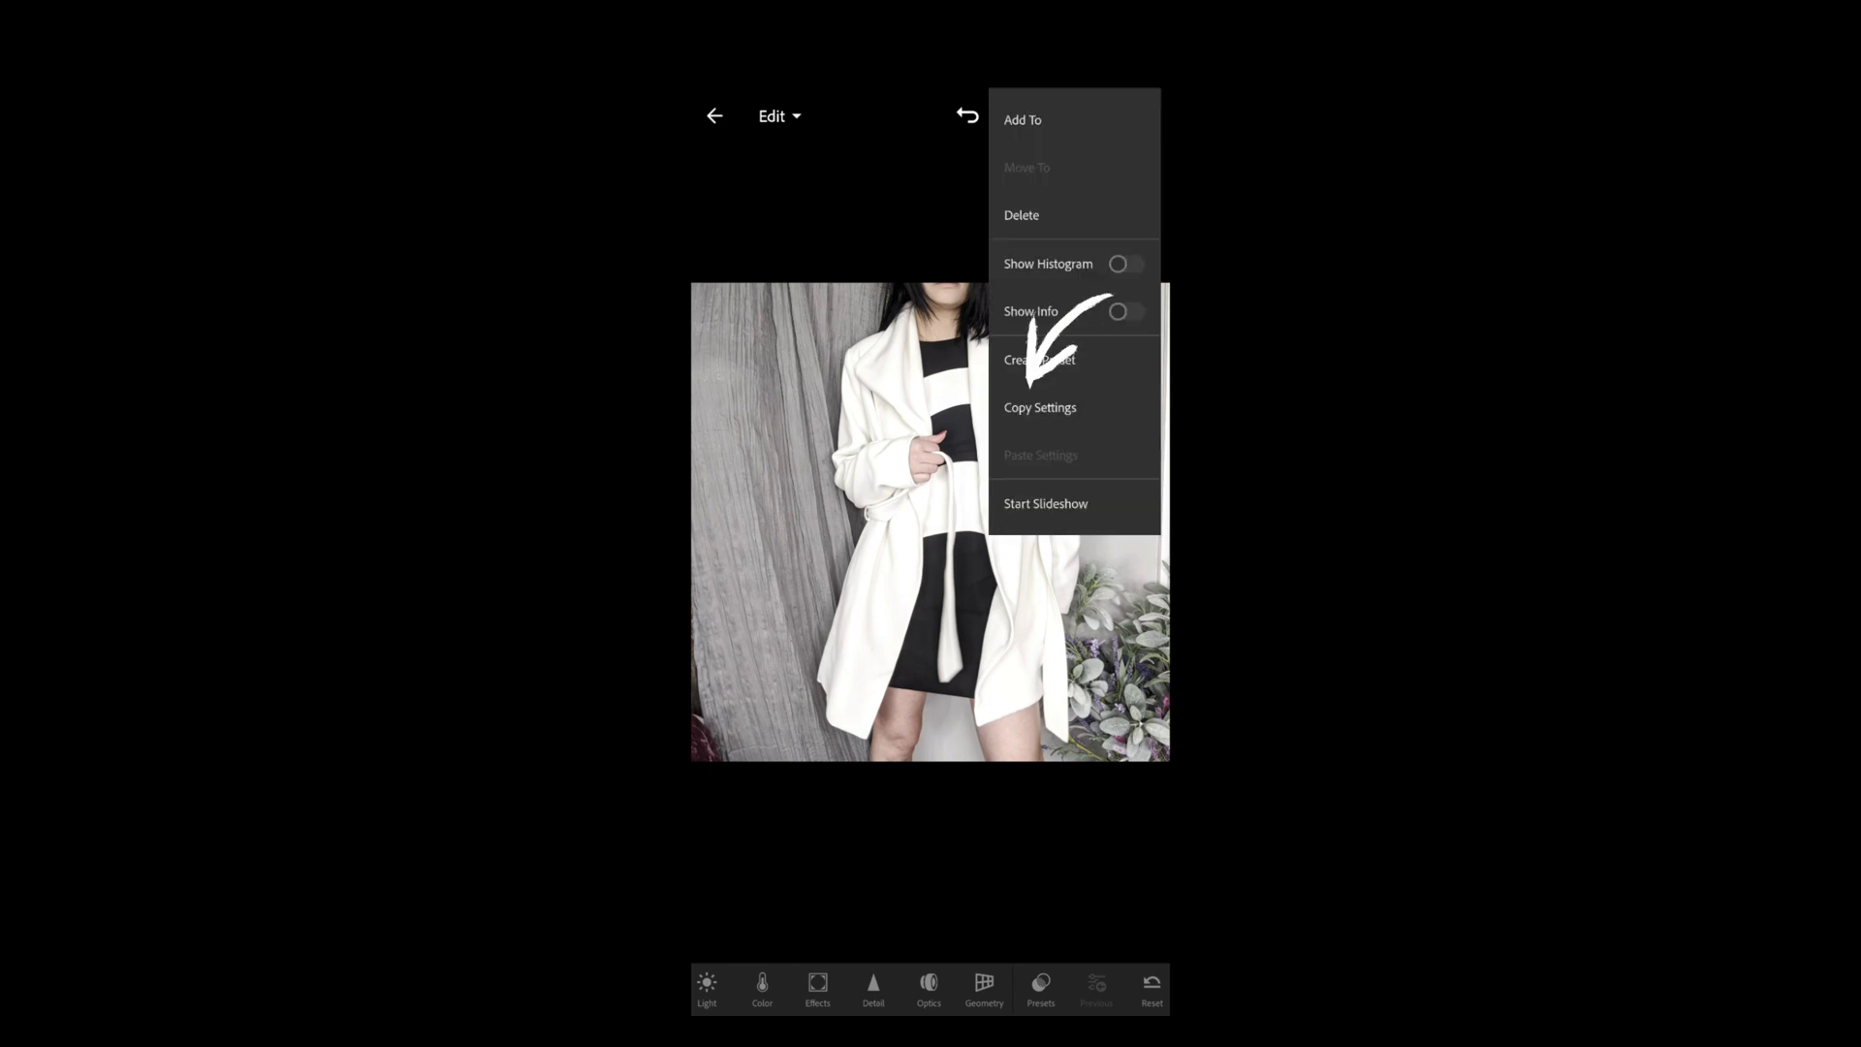
left_click(1040, 407)
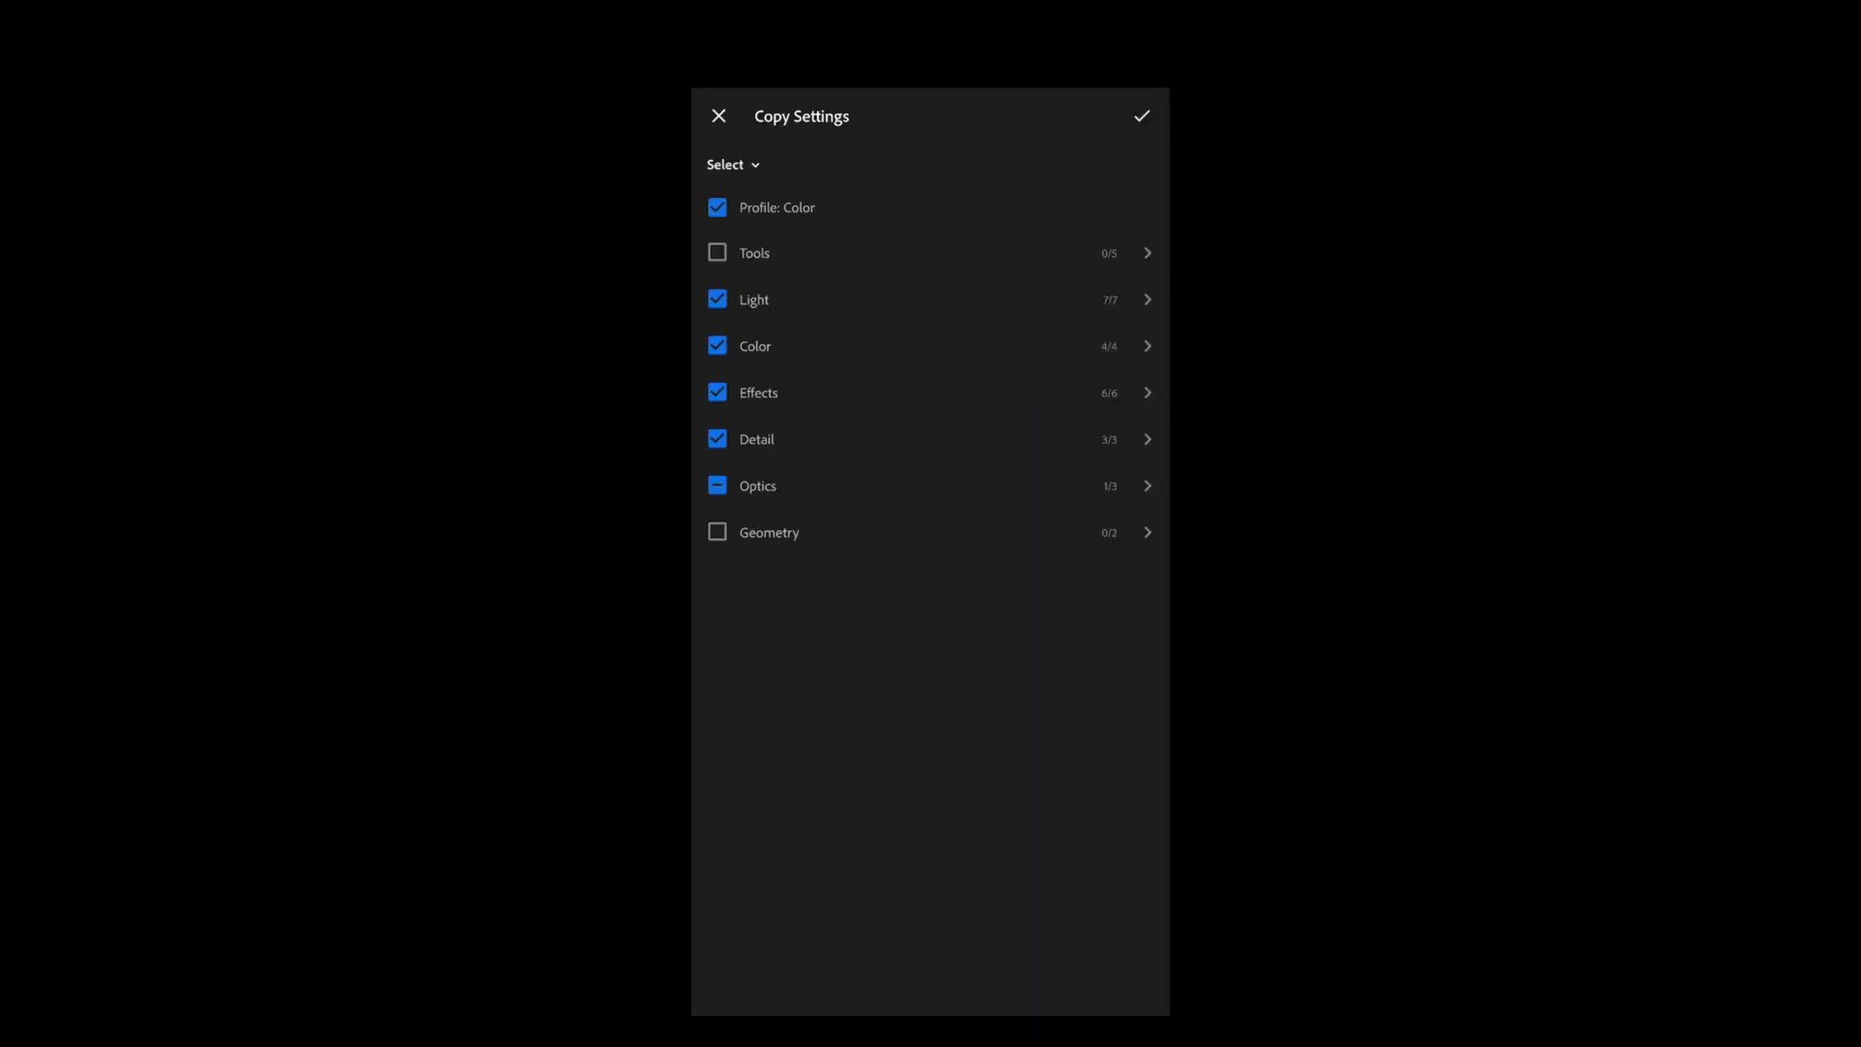
left_click(717, 252)
left_click(717, 531)
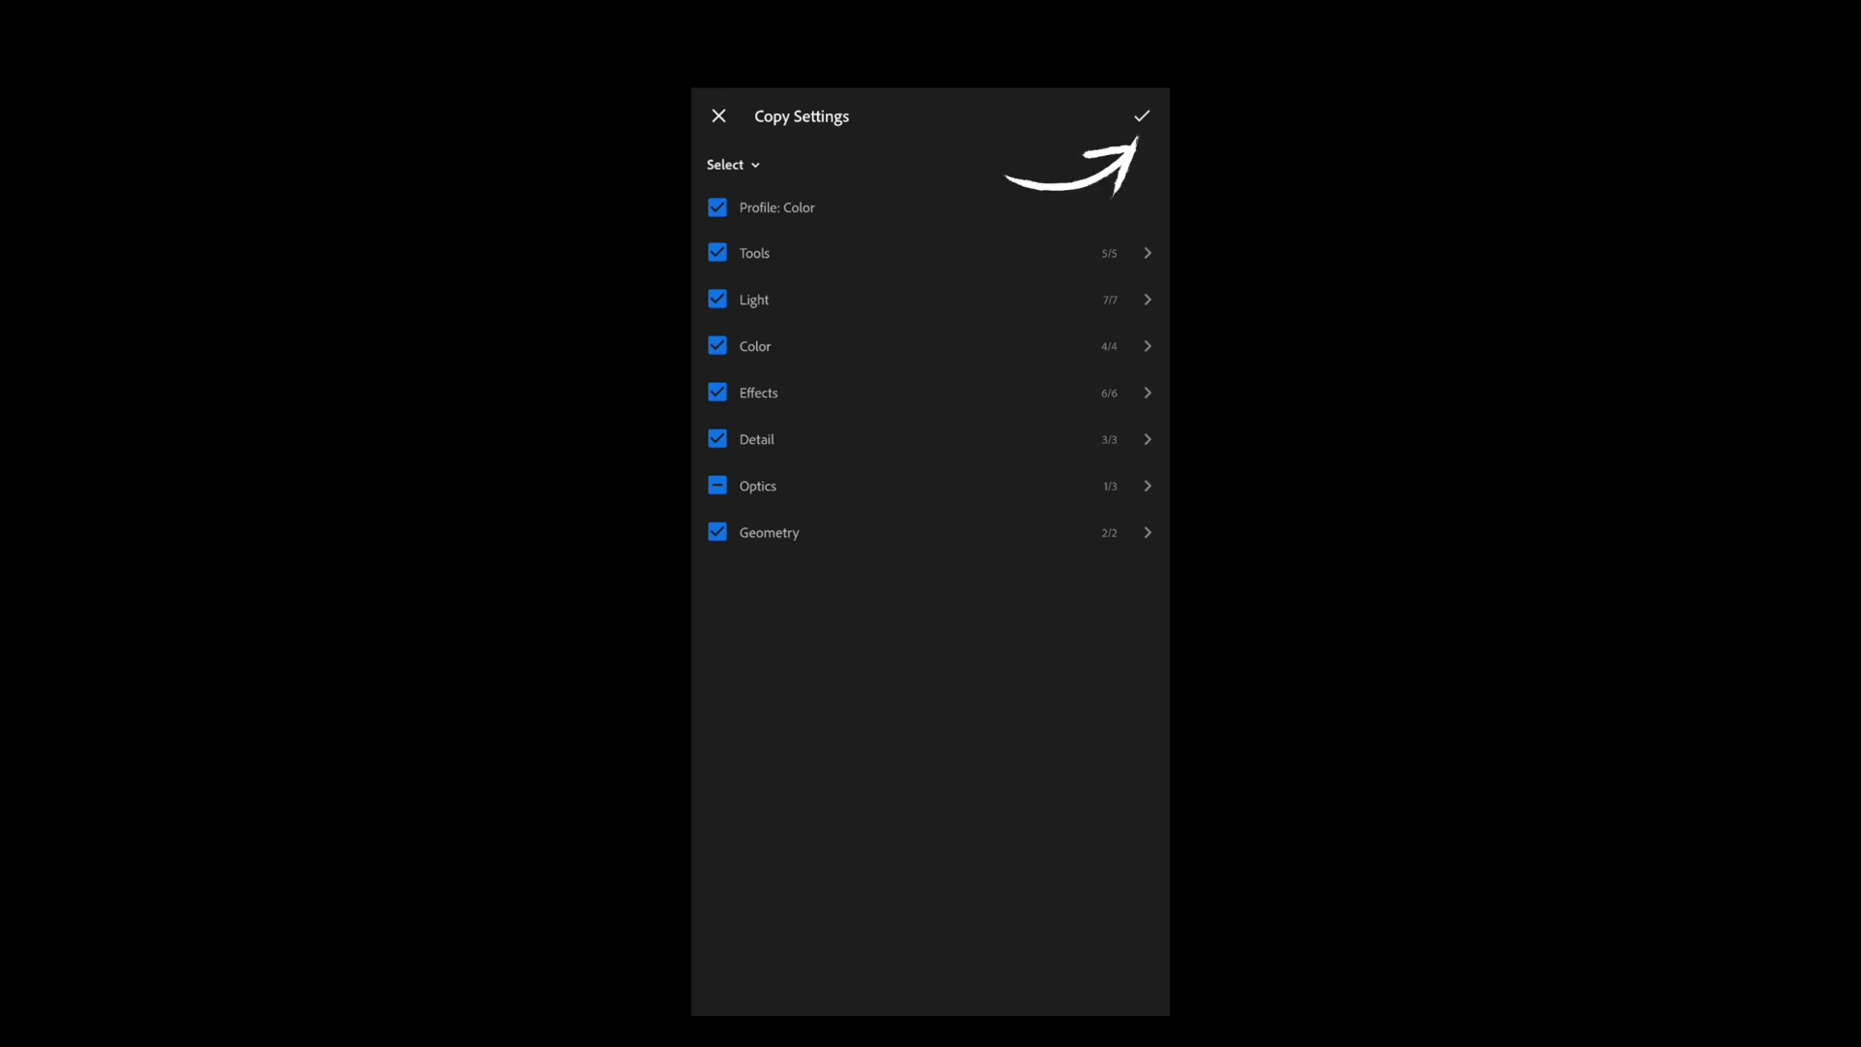
left_click(1141, 115)
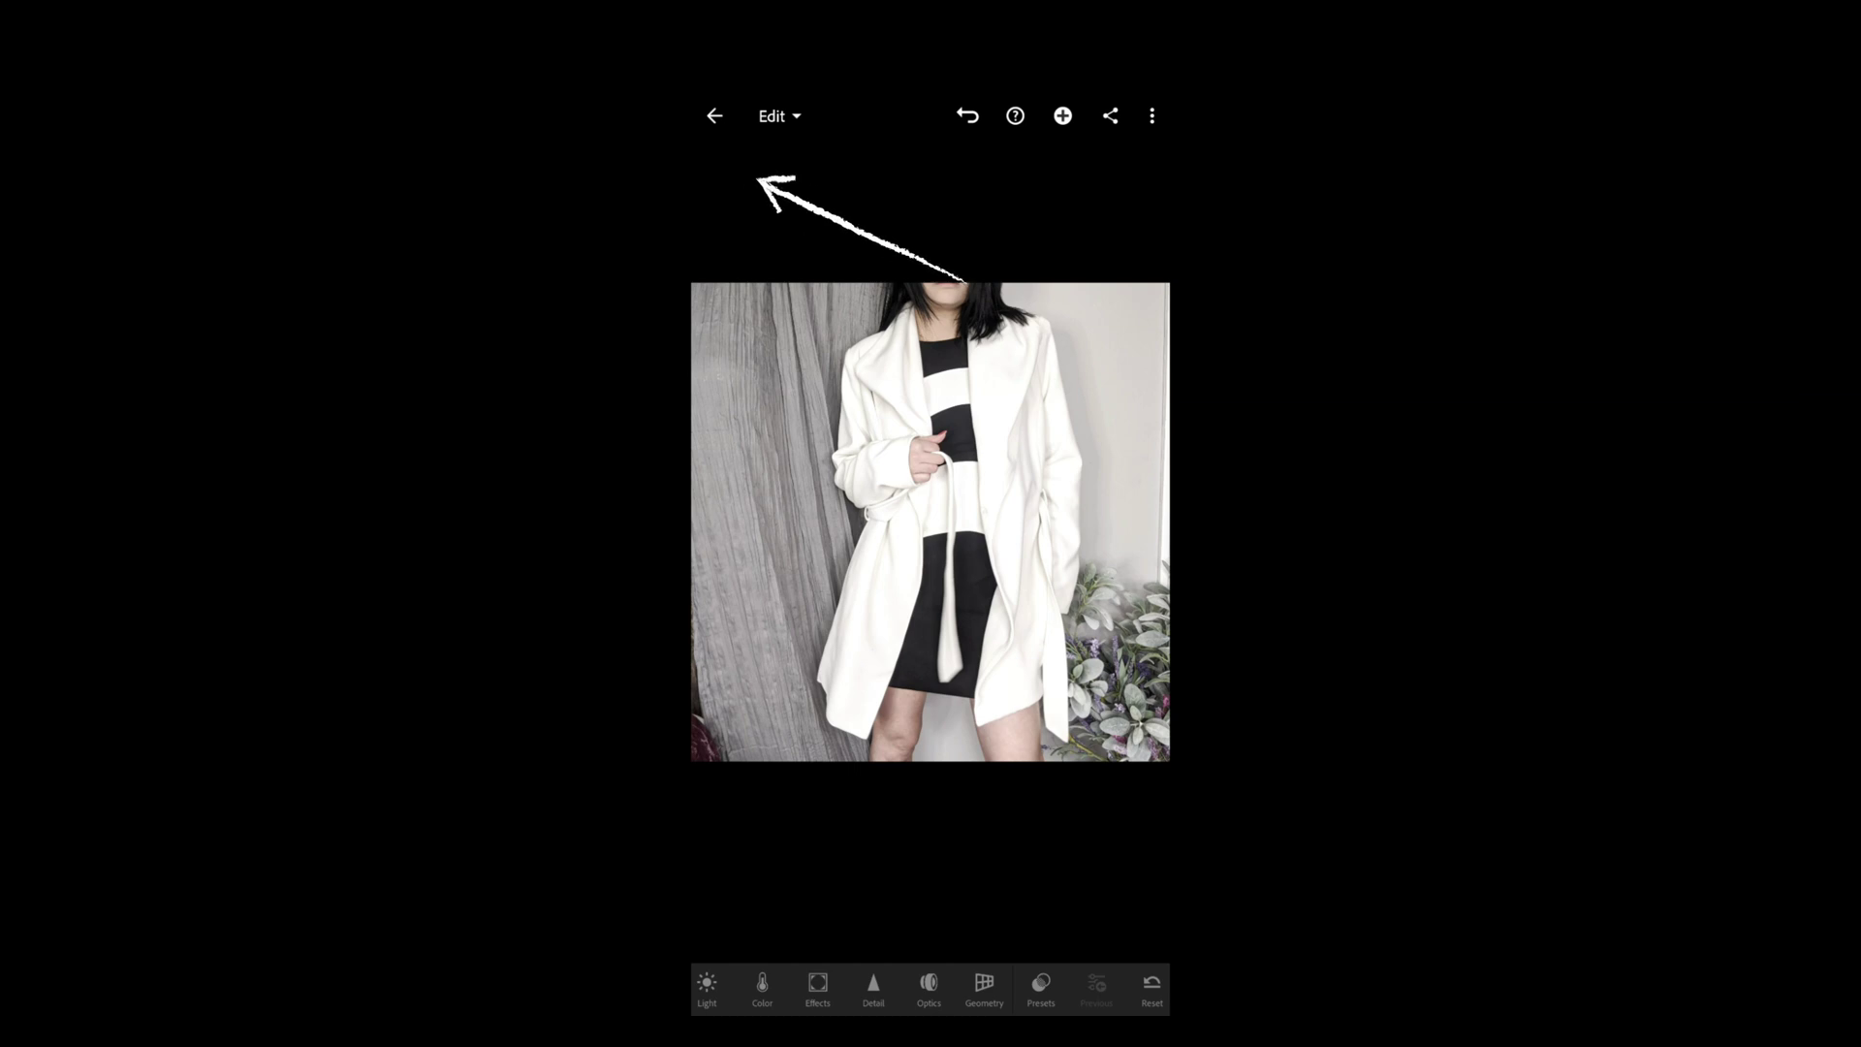
Step: Select the ten white-coat photos in All Photos and paste the copied settings onto them
left_click(714, 115)
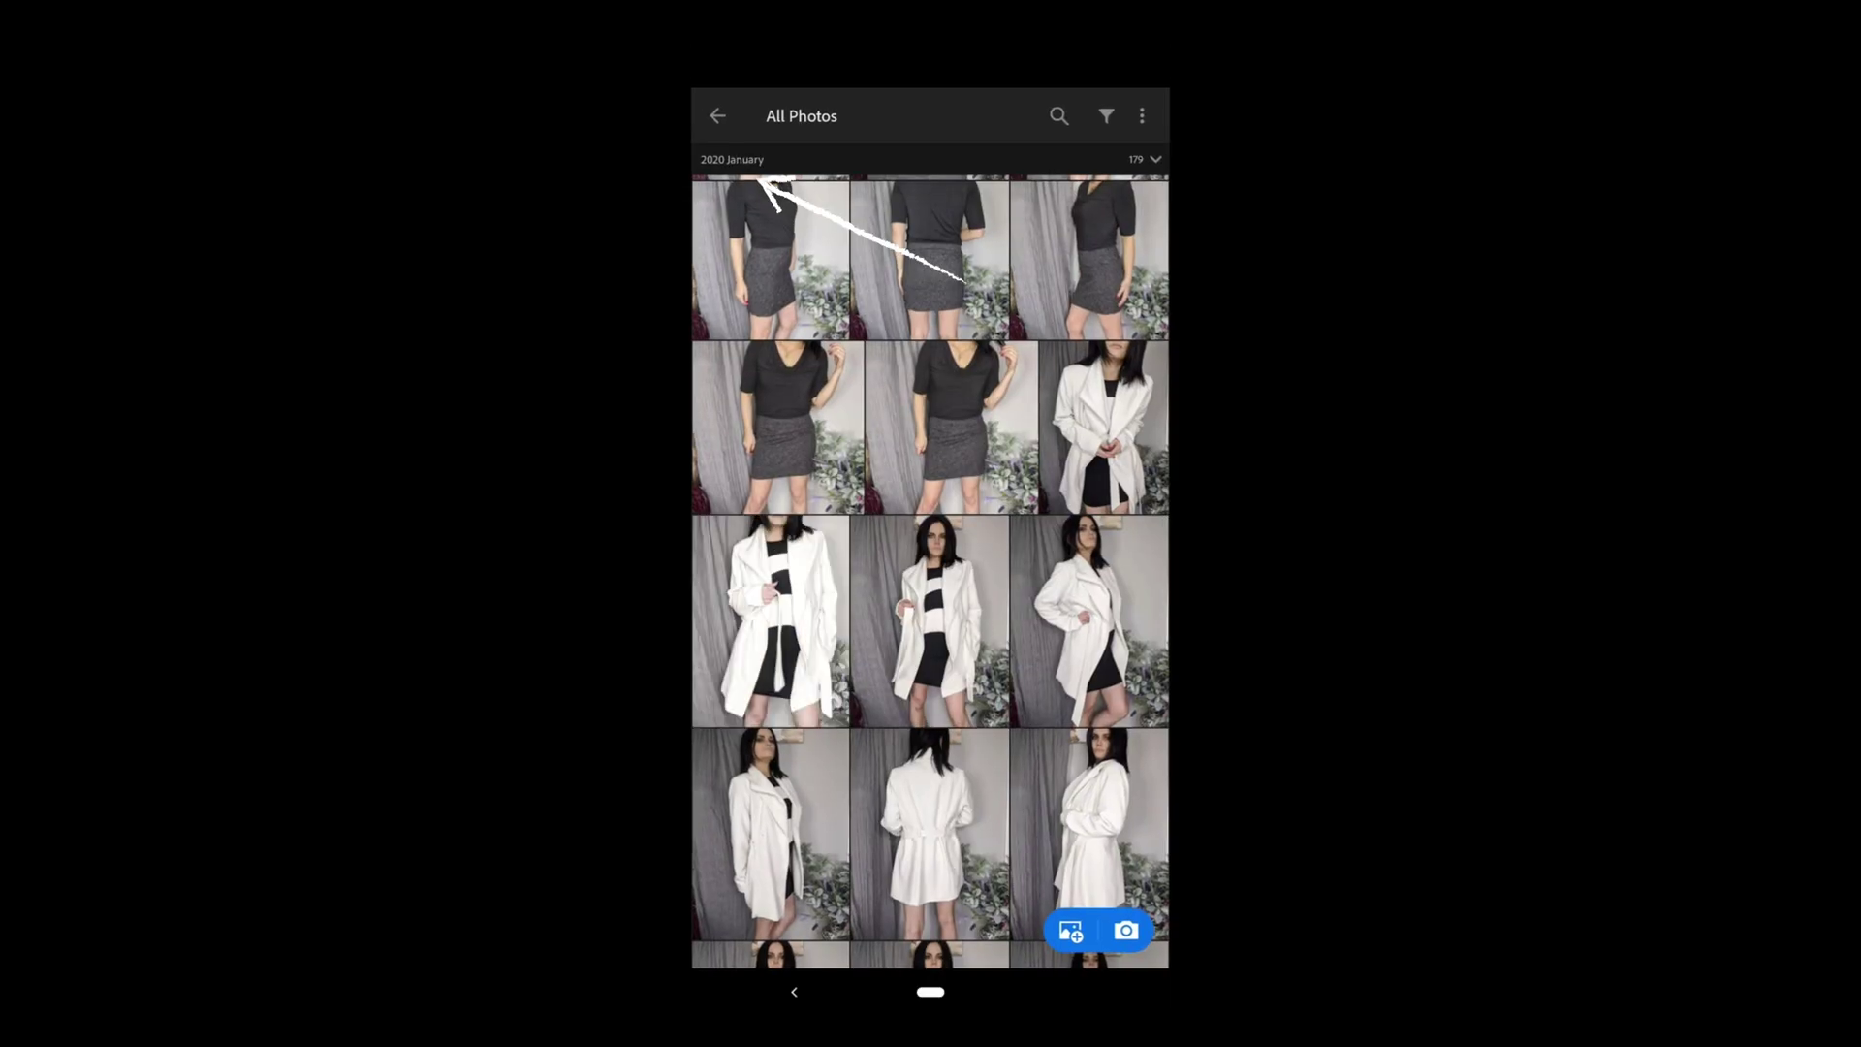
left_click_drag(929, 621, 1087, 213)
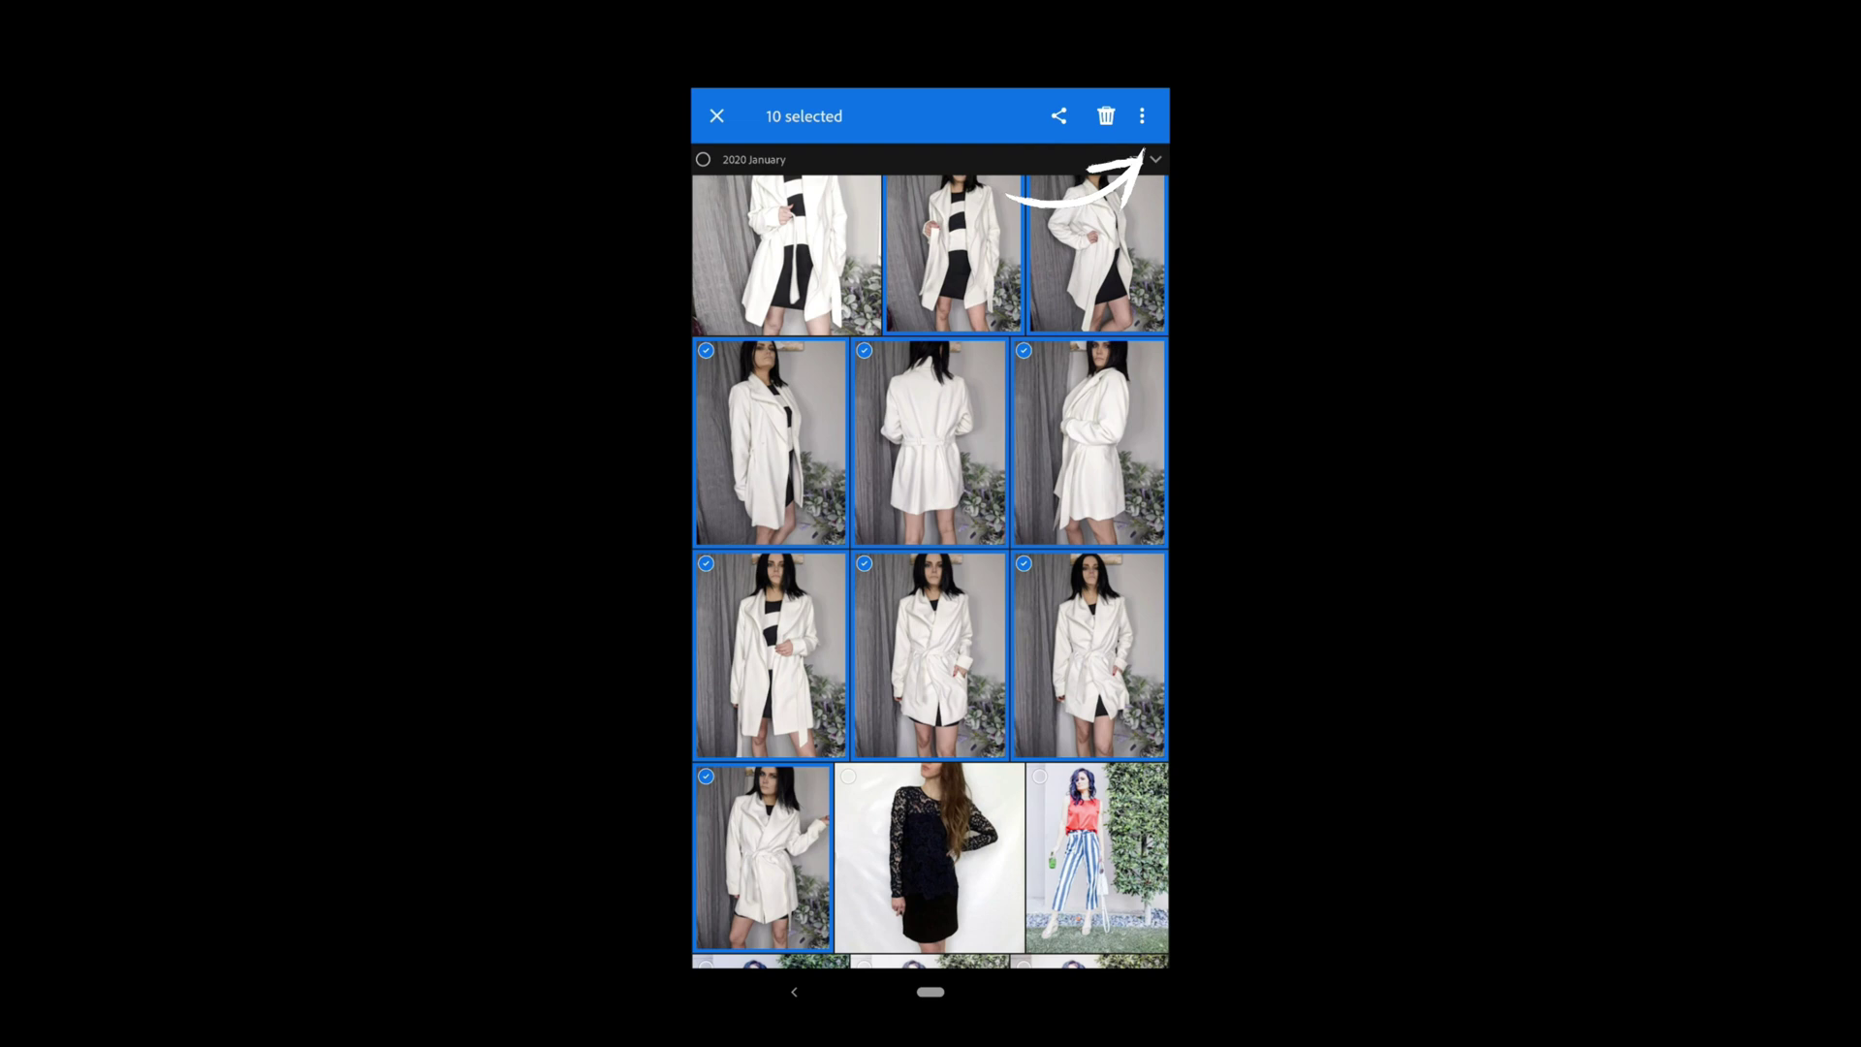
left_click(1141, 115)
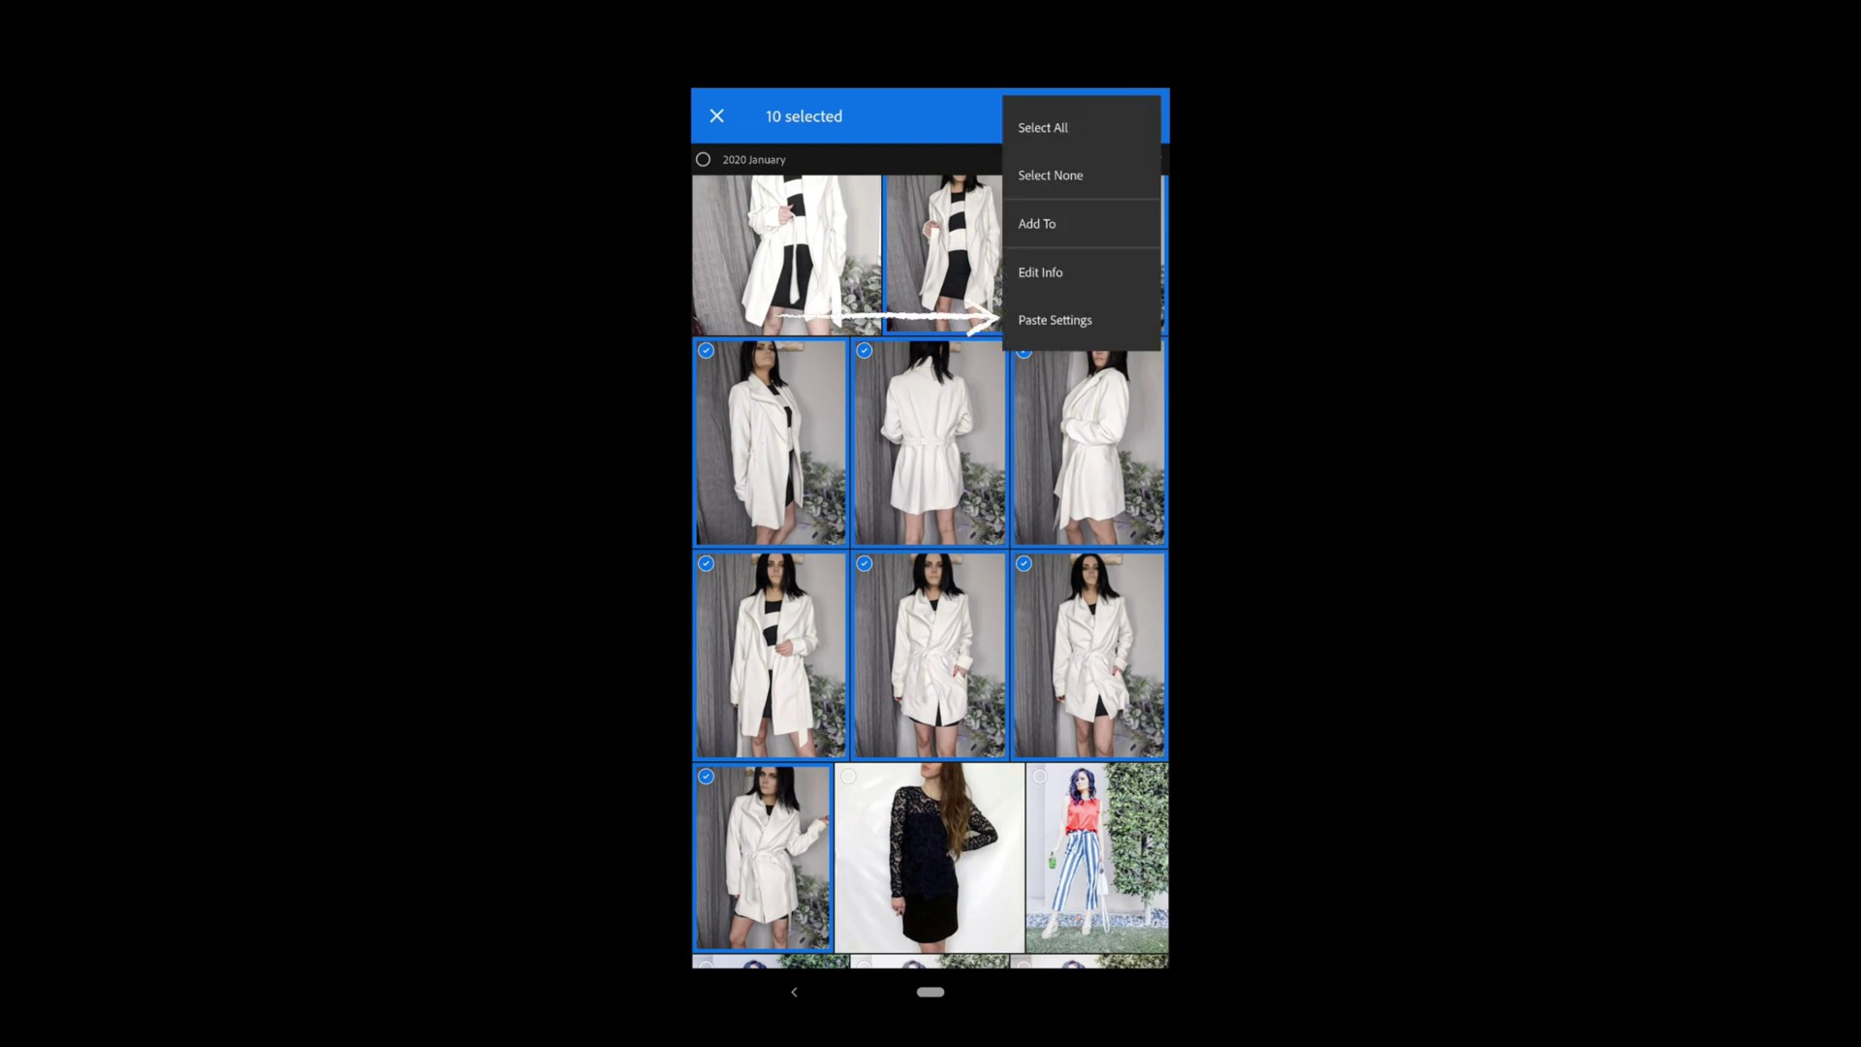
left_click(1054, 320)
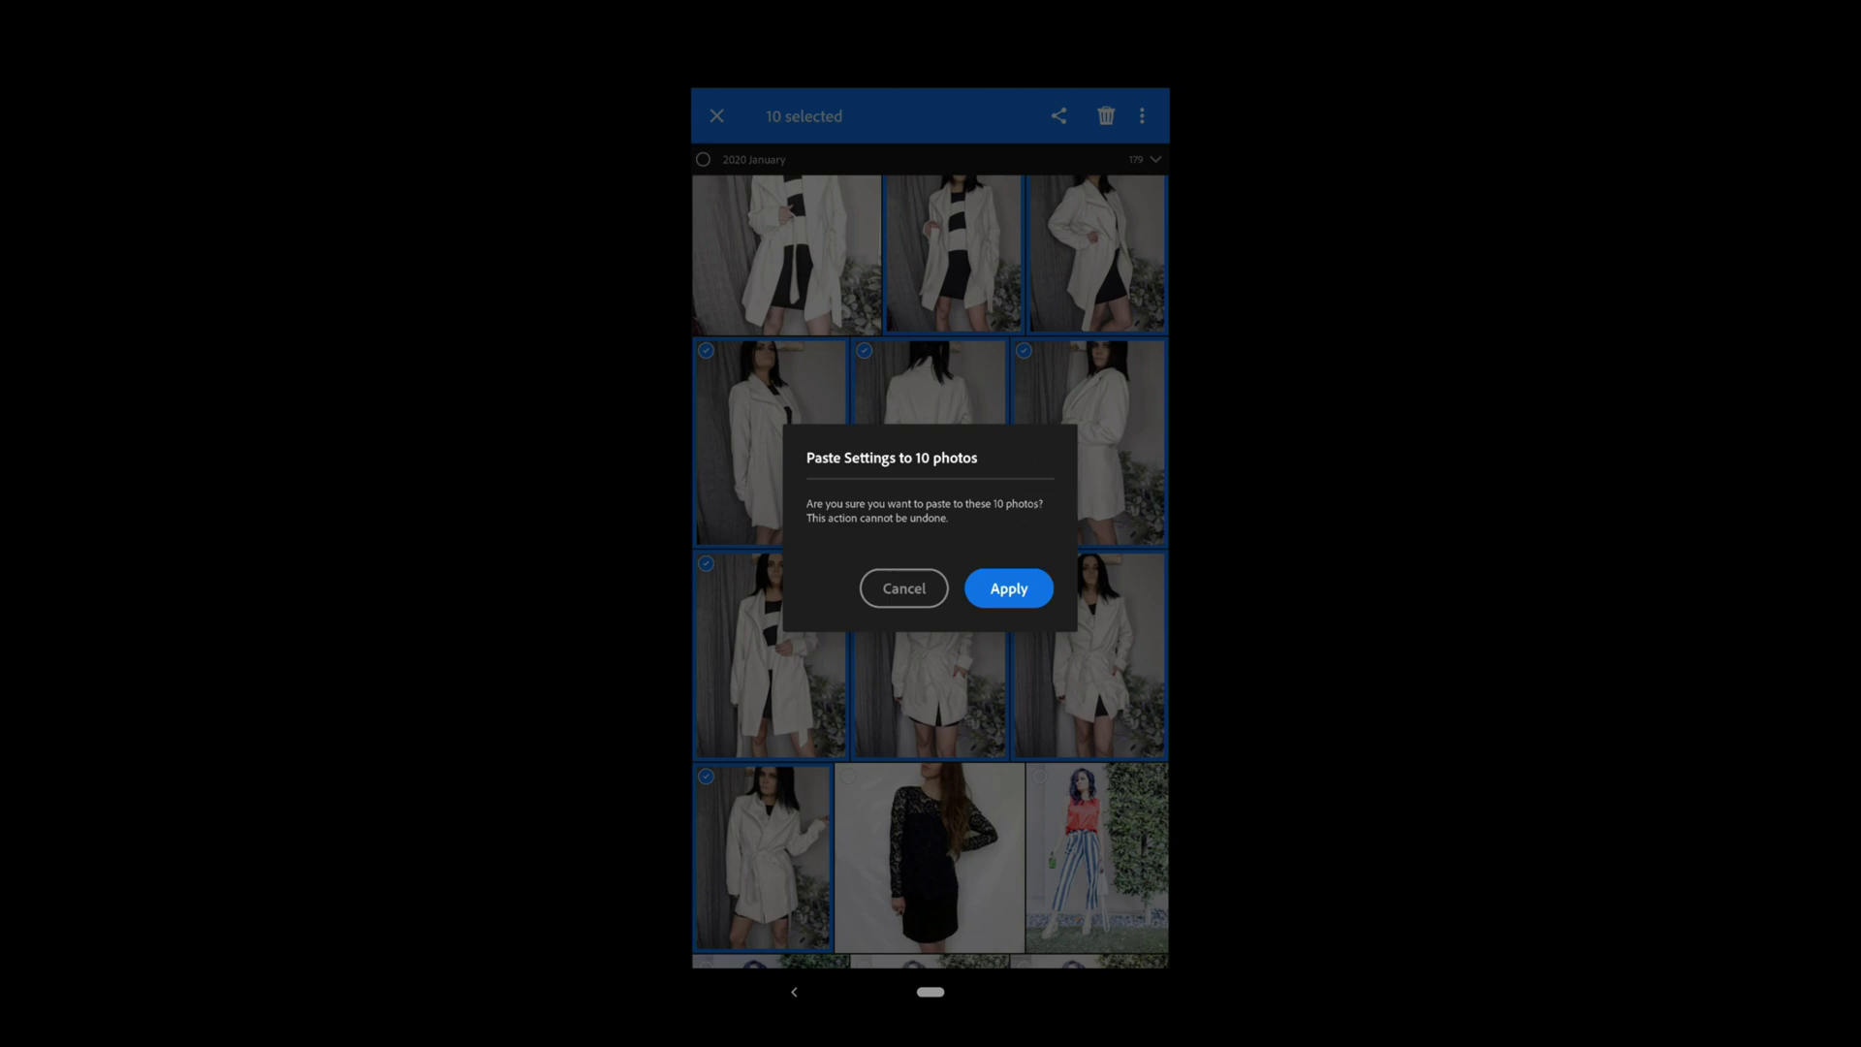
left_click(1007, 588)
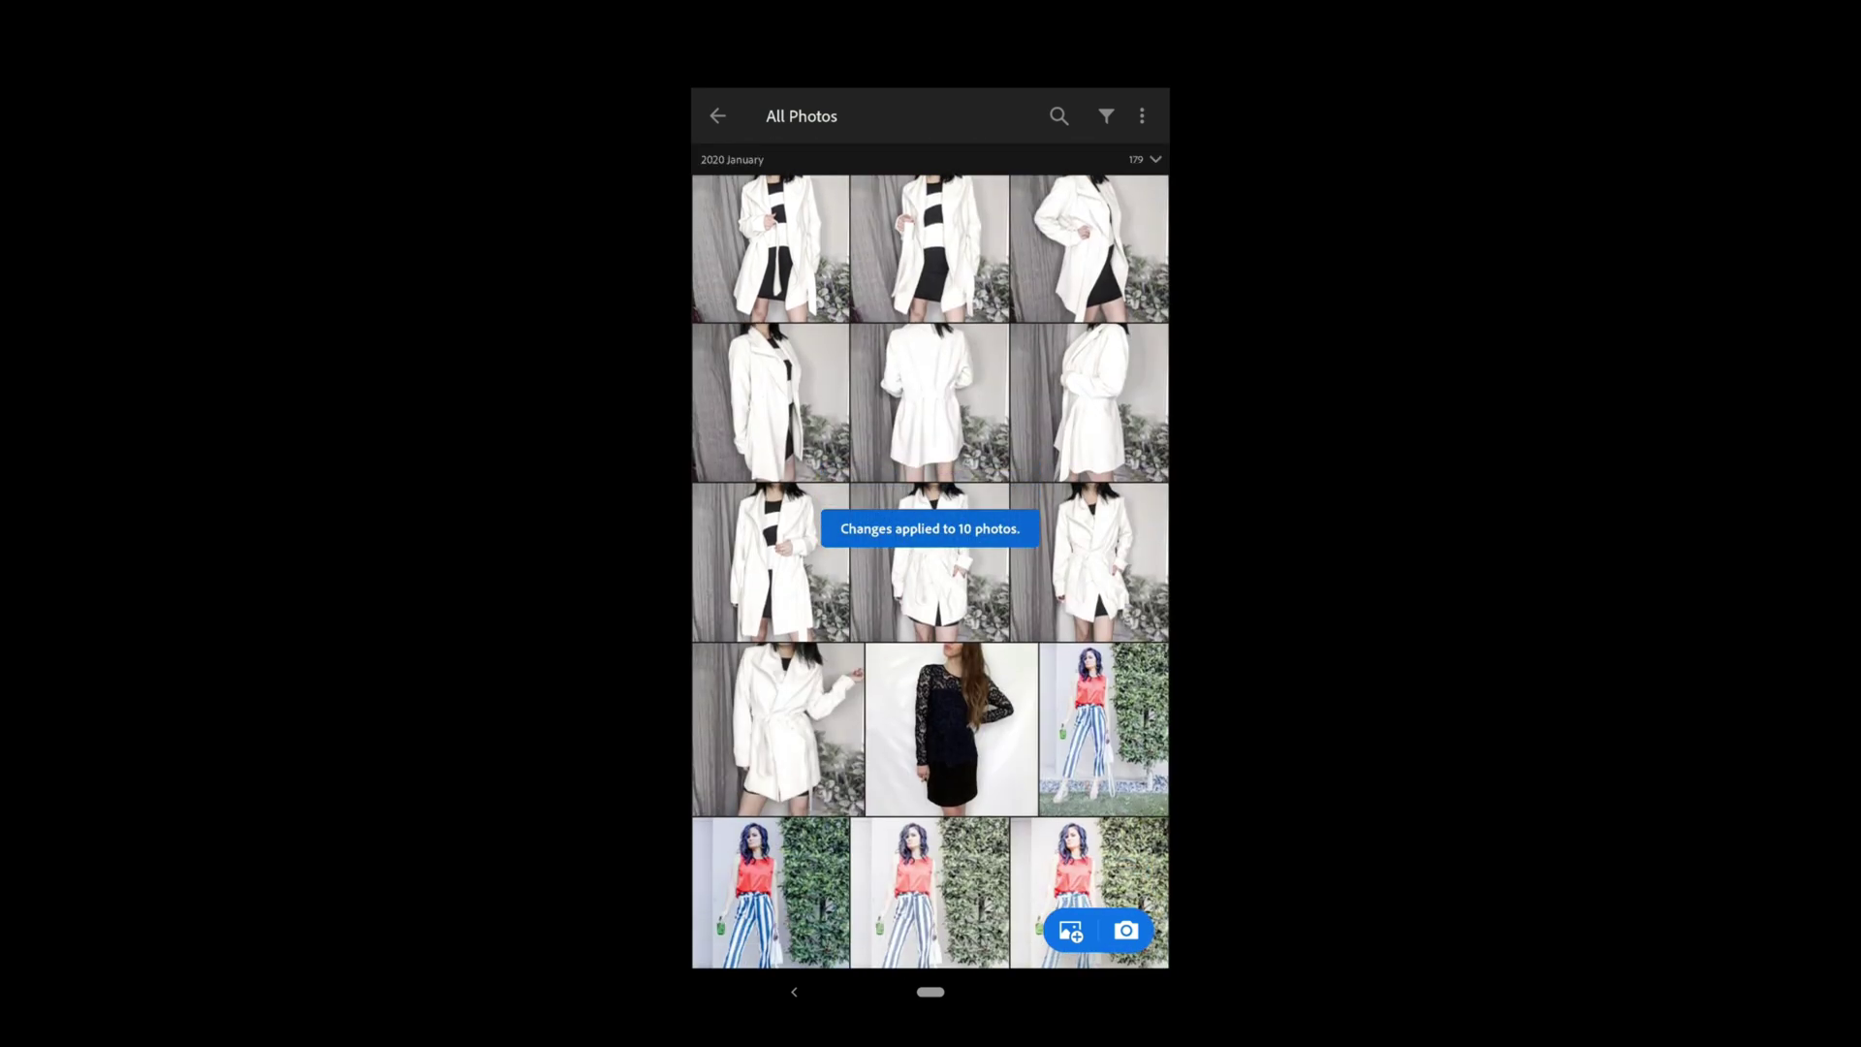
scroll(930, 572, "up", 3)
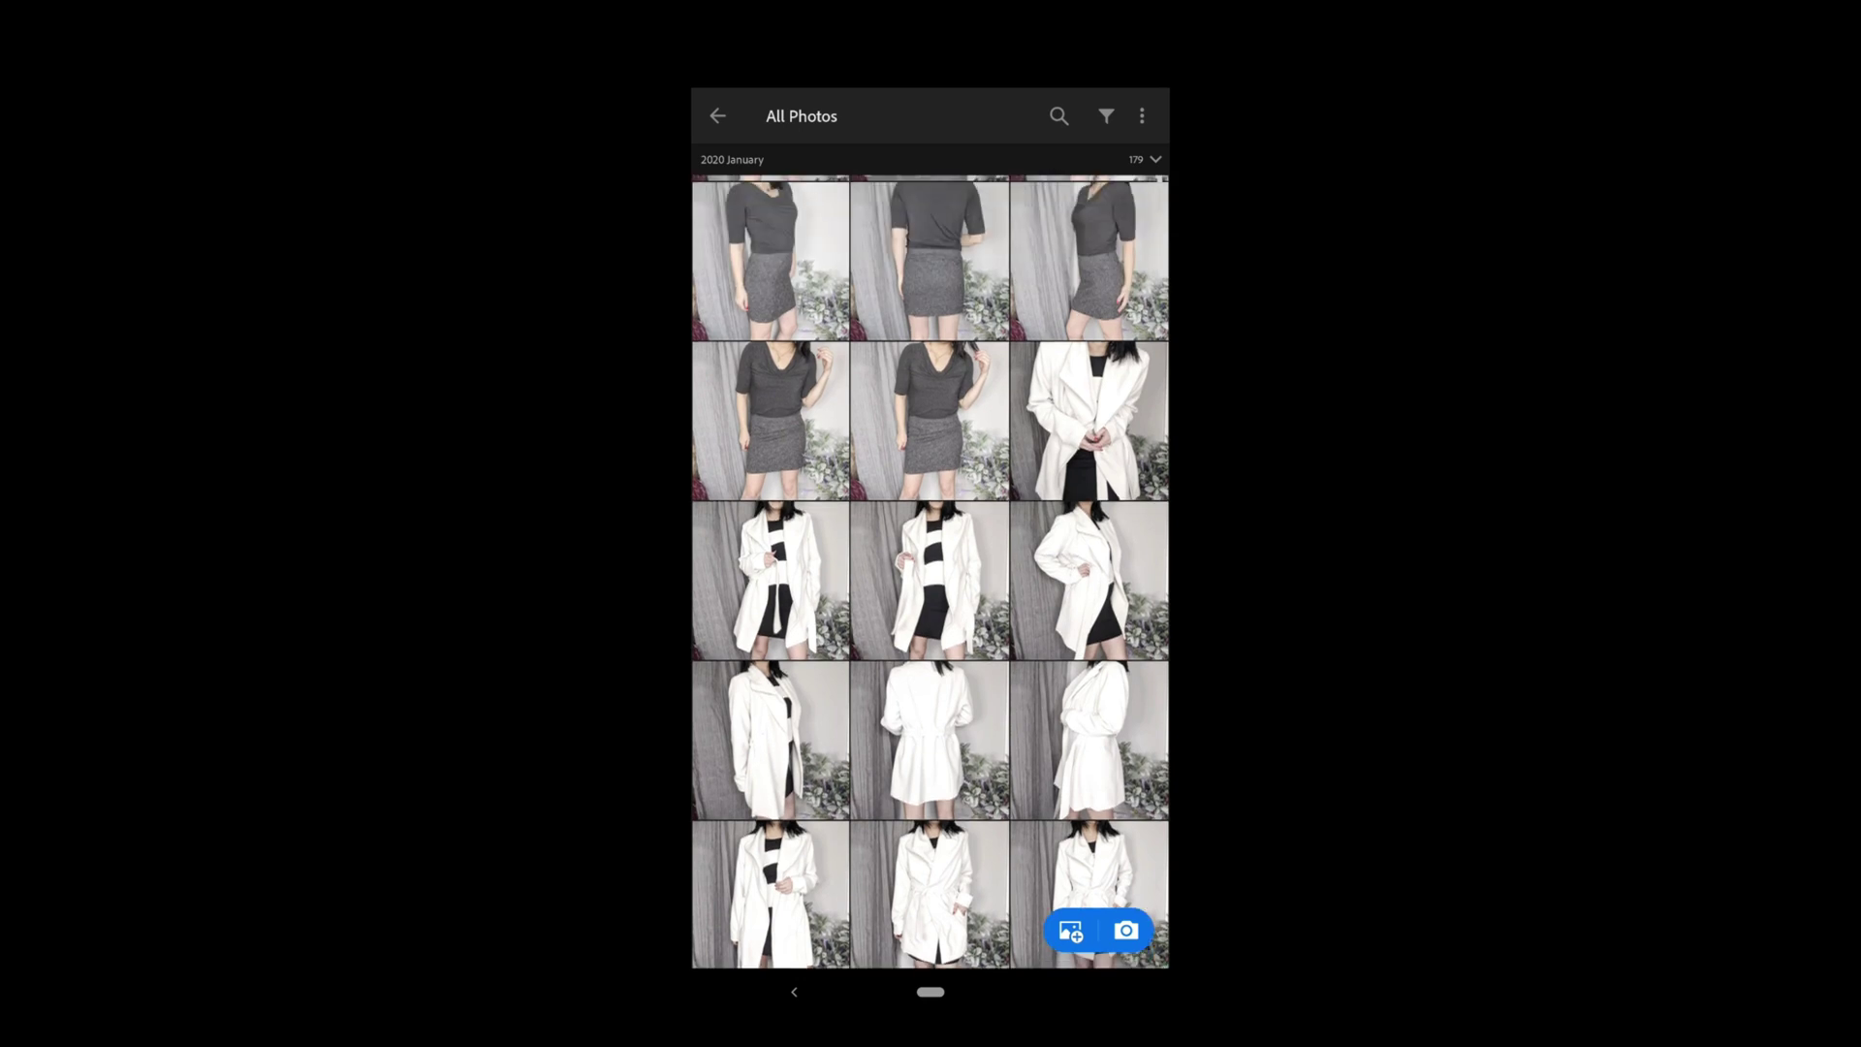